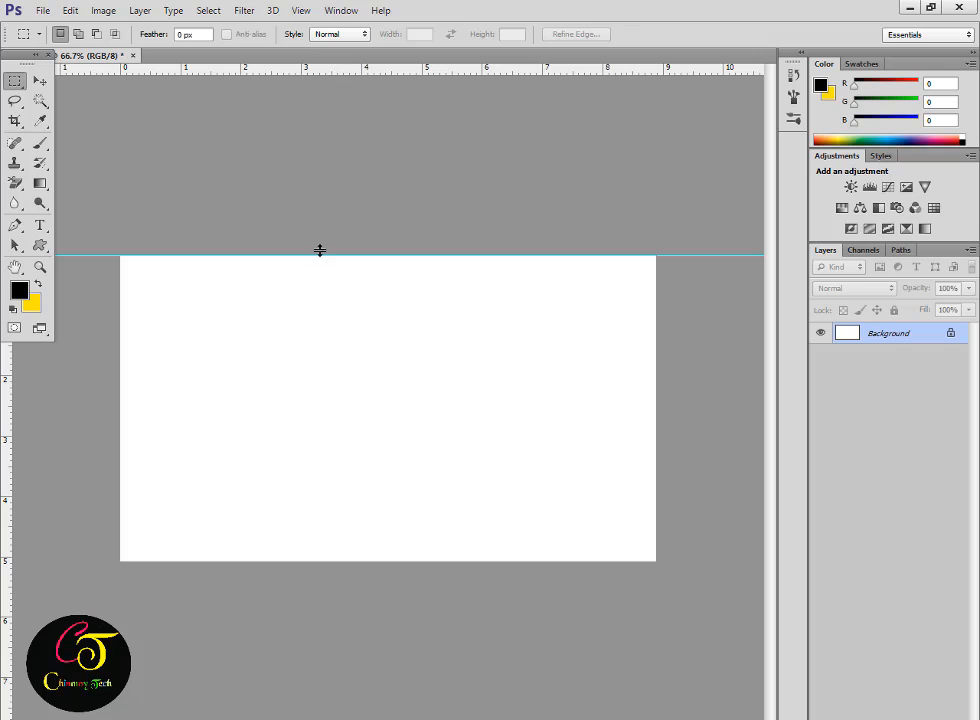
Place guides along the bottom, left and right edges of the white card.
drag(320, 250, 327, 566)
drag(74, 432, 116, 432)
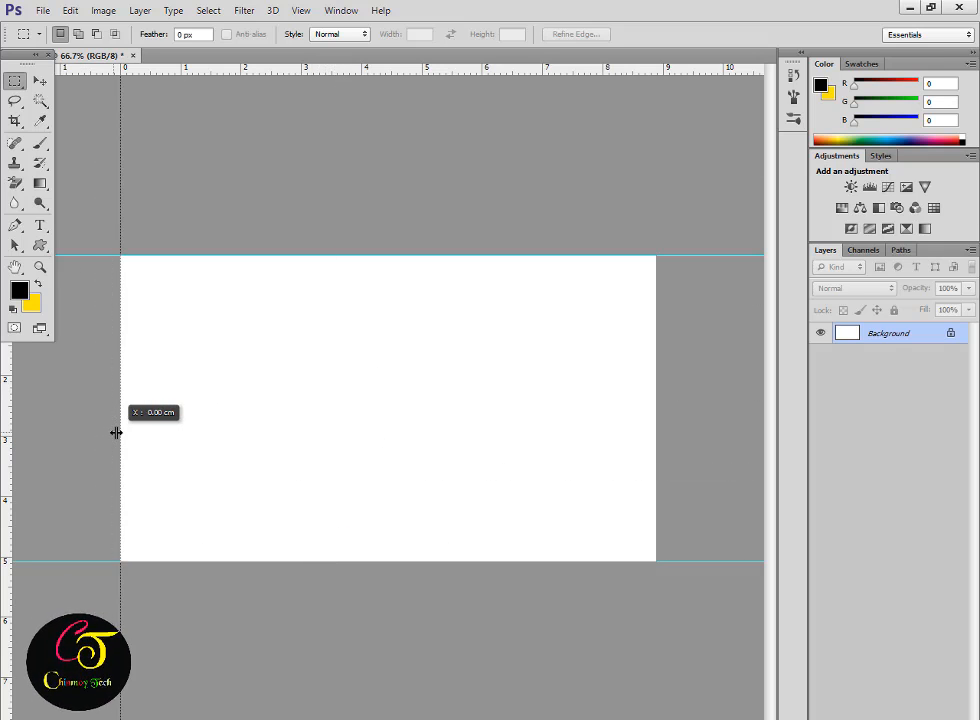
drag(534, 443, 654, 446)
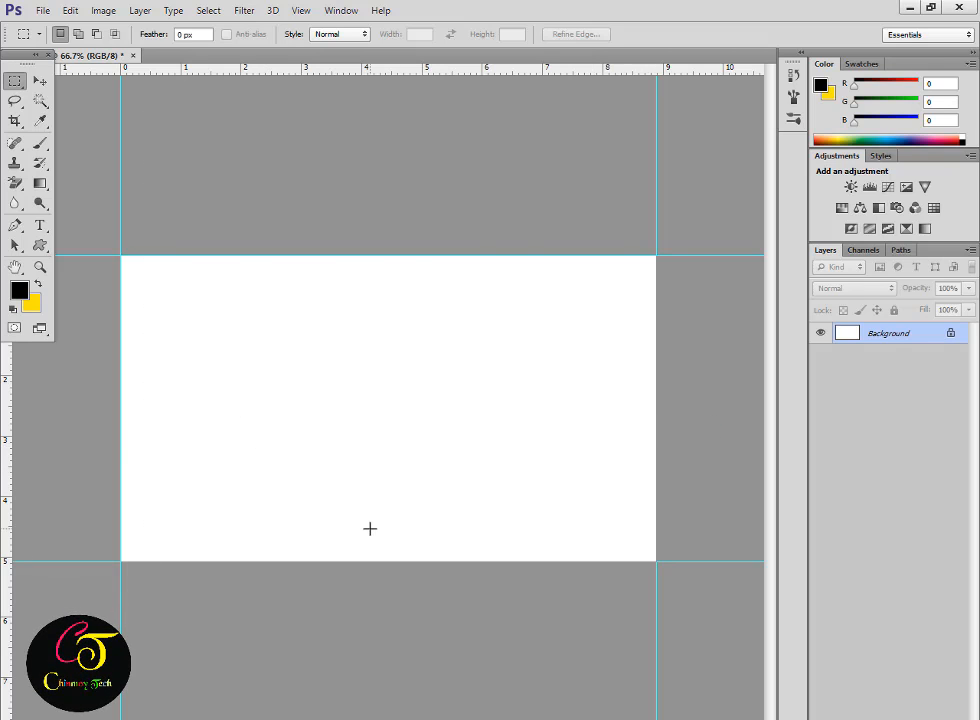
Grow the canvas by 0.25 in width and height, Relative in inches, anchored at centre.
click(103, 11)
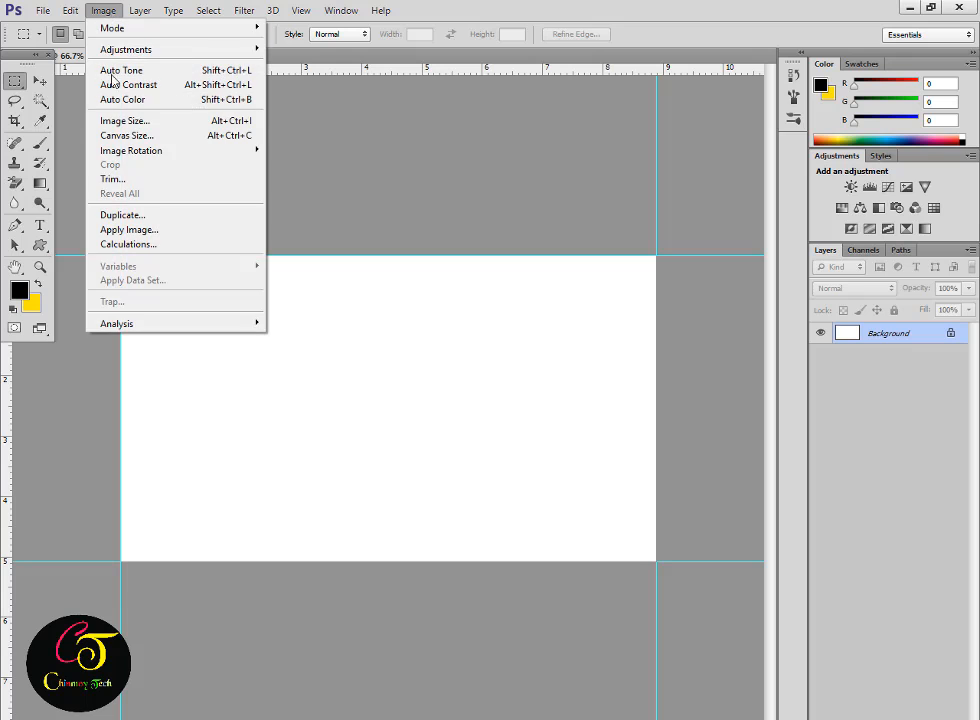
click(140, 135)
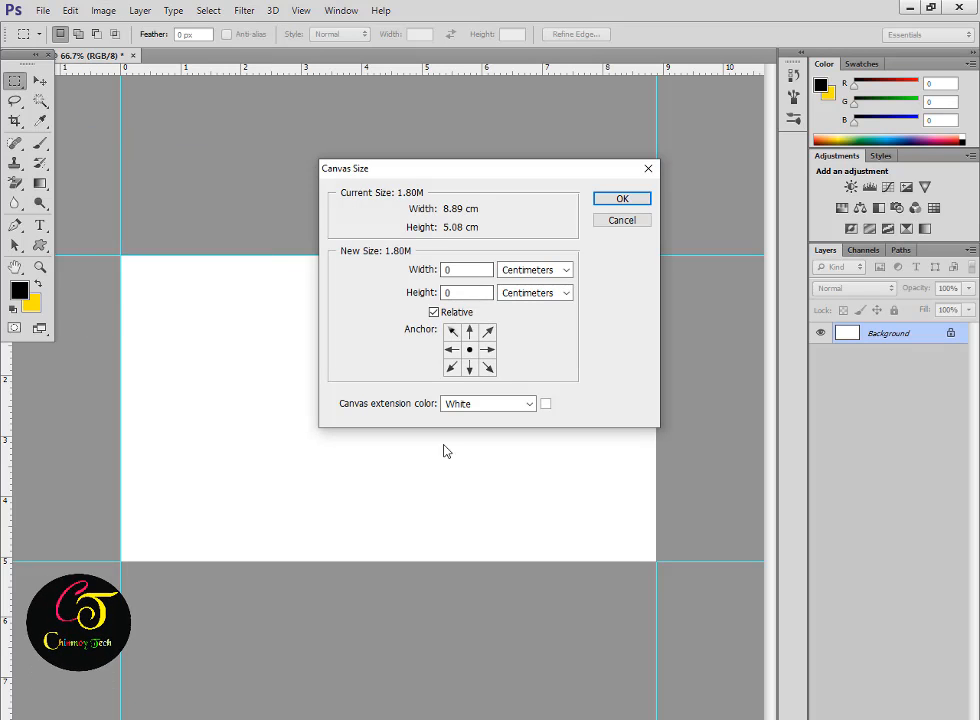
click(433, 313)
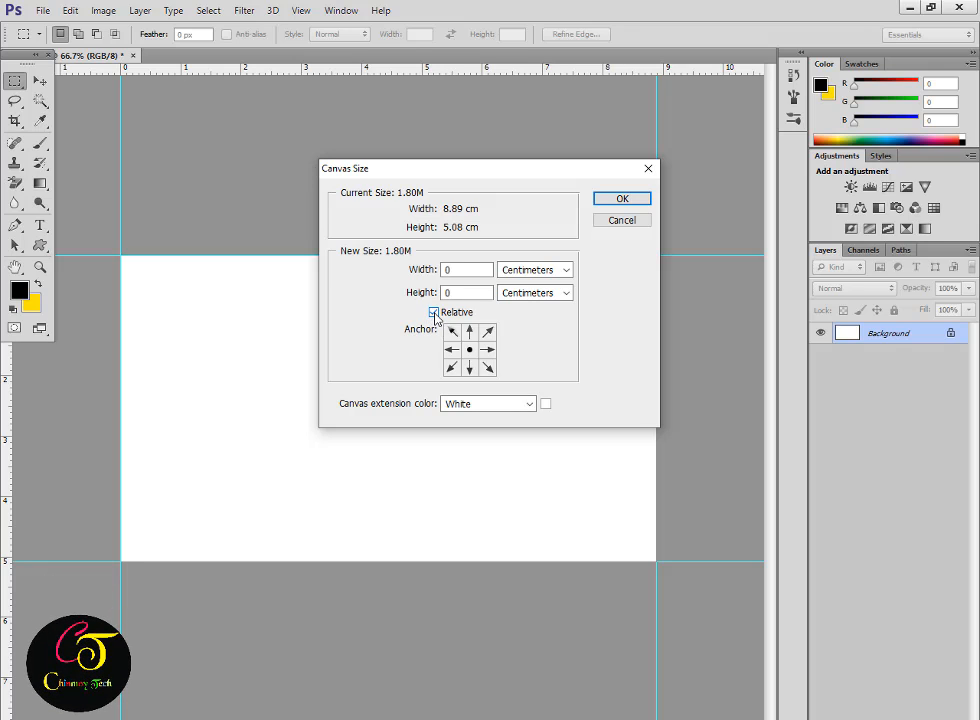
click(434, 313)
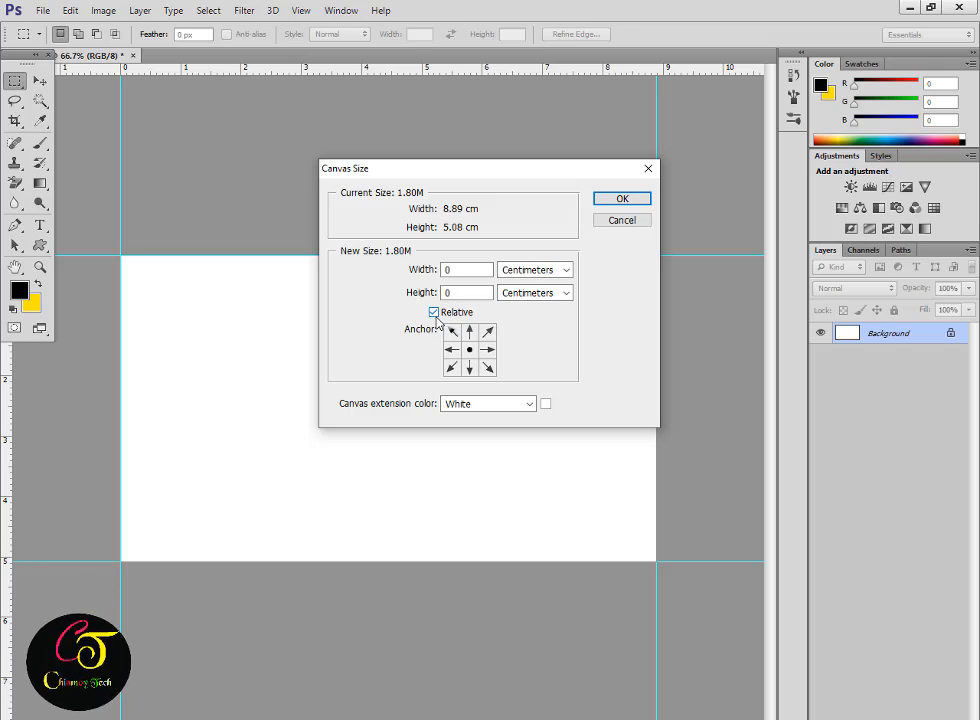
click(527, 272)
click(527, 309)
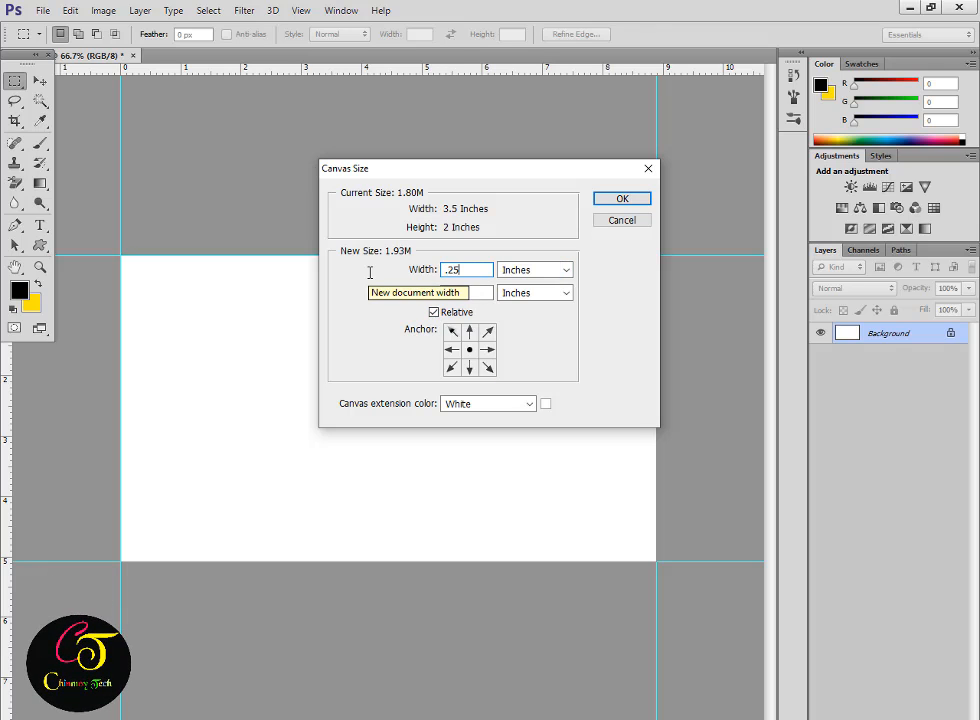
key(Tab)
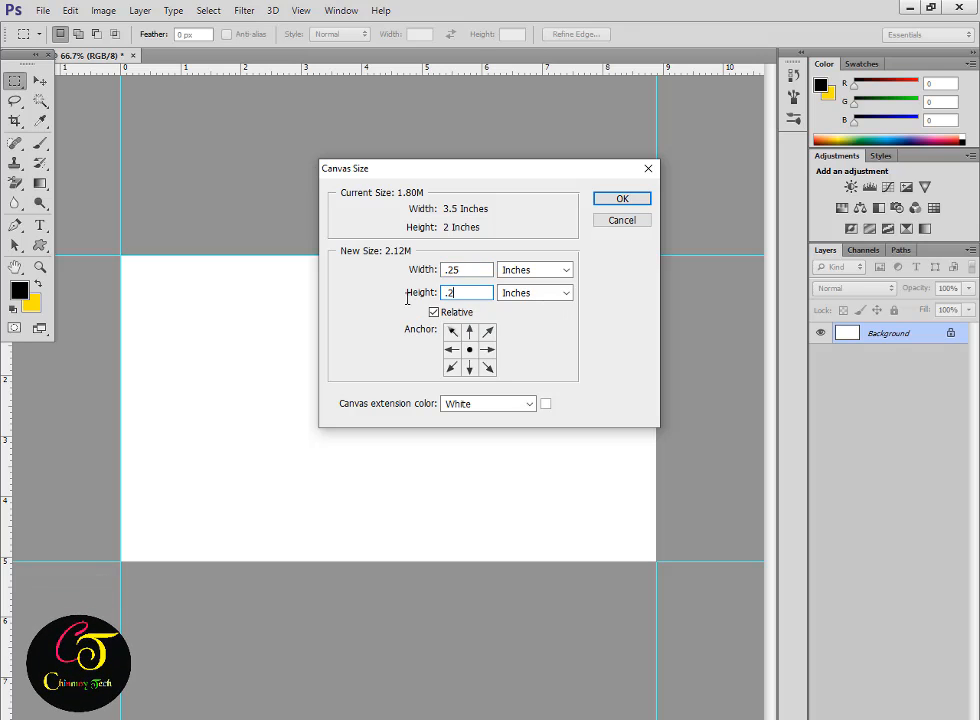
text(.25)
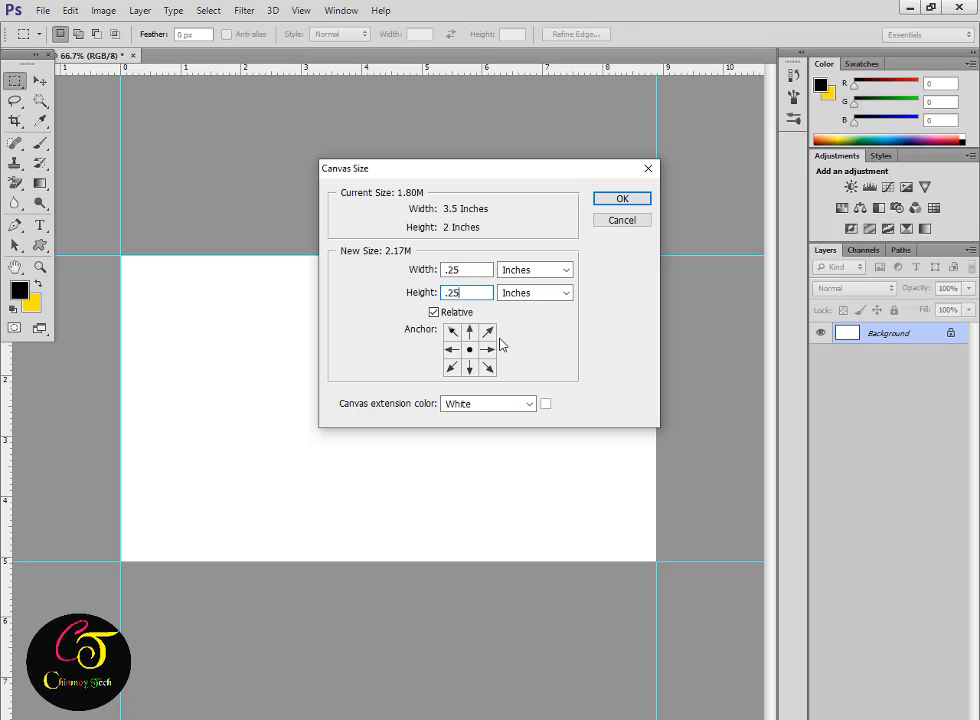
click(631, 203)
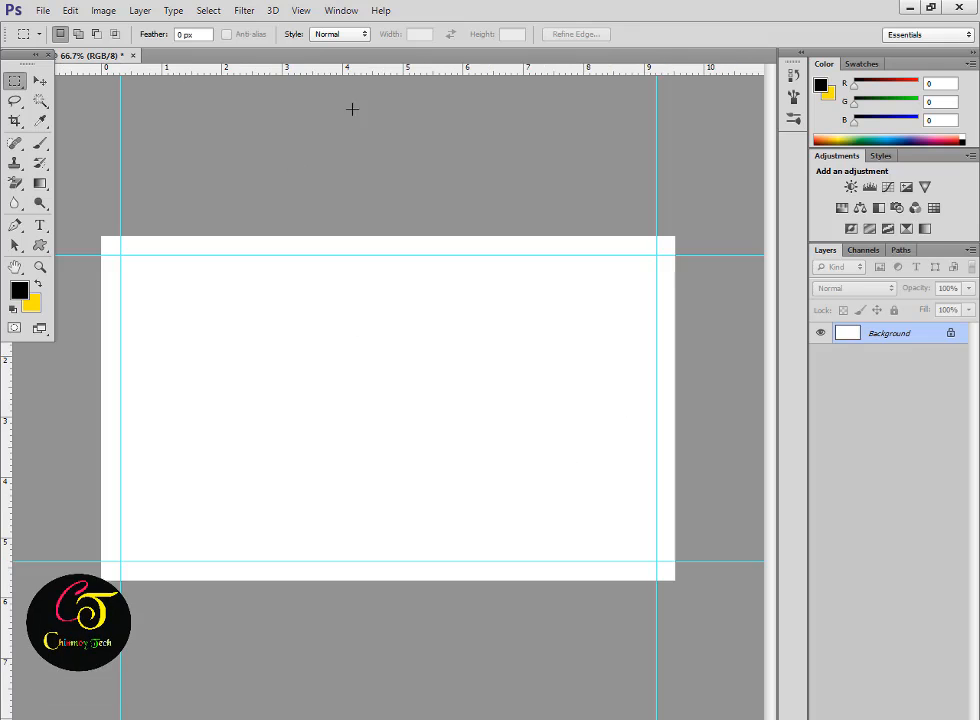
Add guides at the top, bottom, left and right edges of the enlarged canvas.
drag(402, 70, 397, 236)
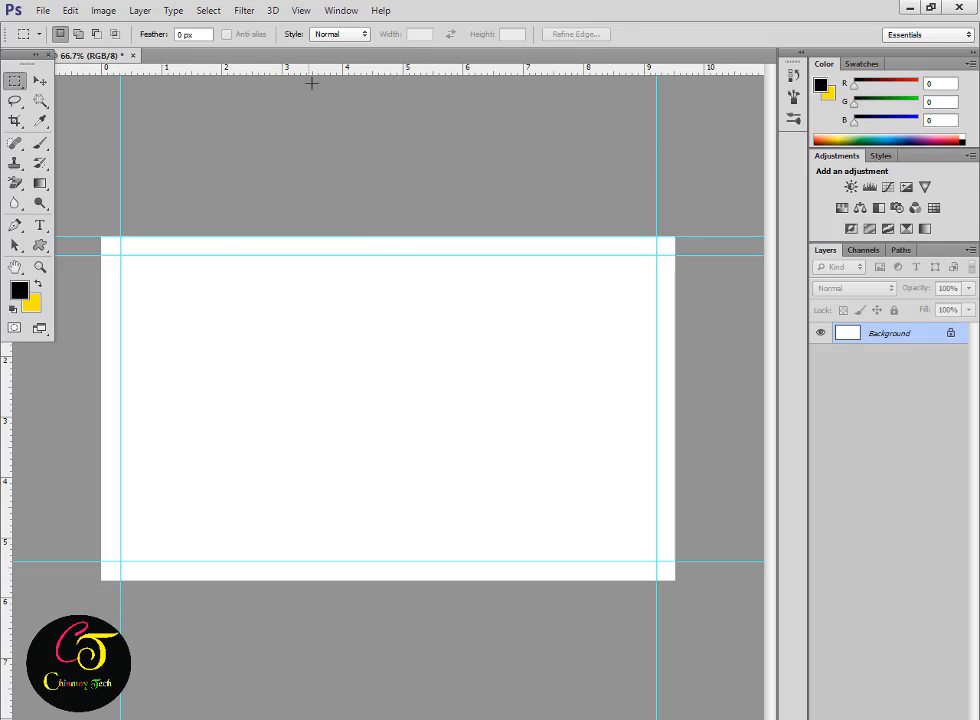
drag(307, 279, 194, 557)
drag(5, 510, 105, 505)
drag(14, 507, 685, 515)
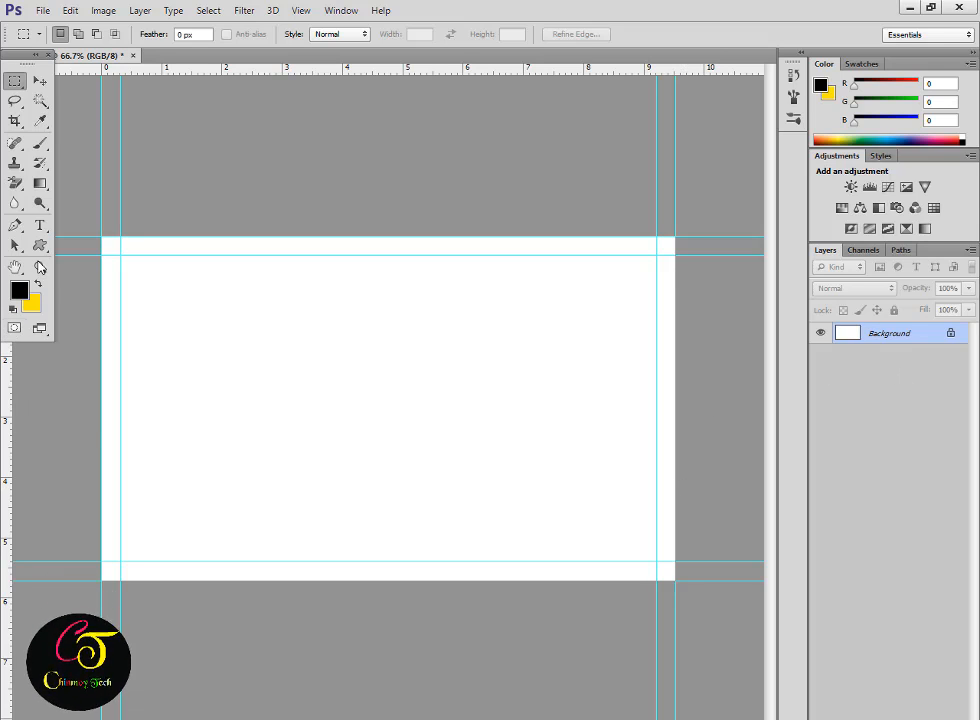
click(41, 247)
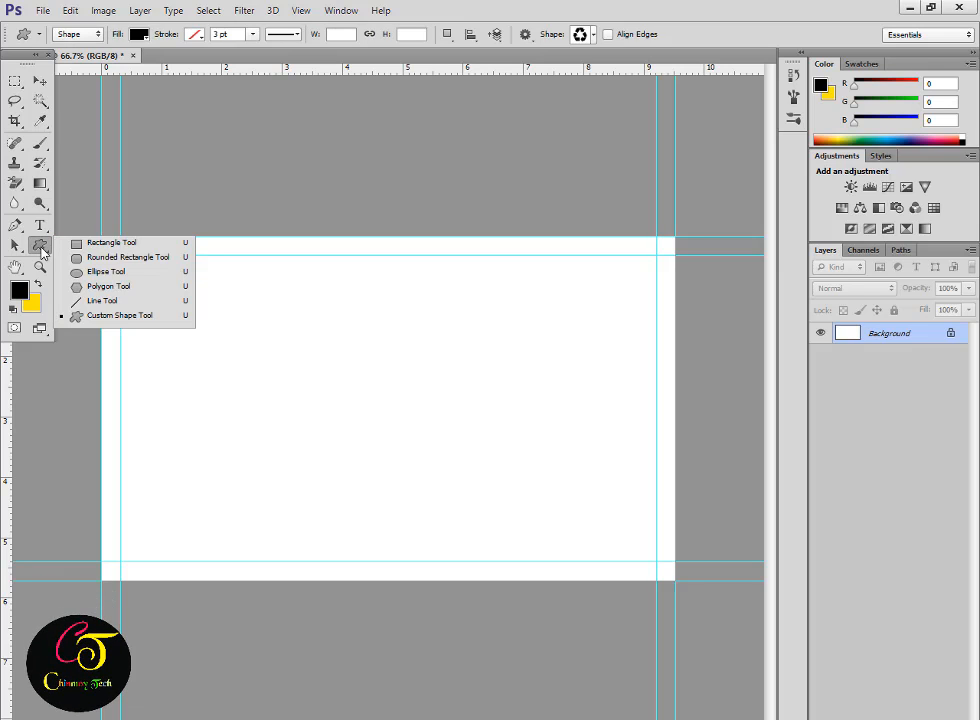
Draw a rectangle covering the whole canvas and rasterize its layer.
click(111, 243)
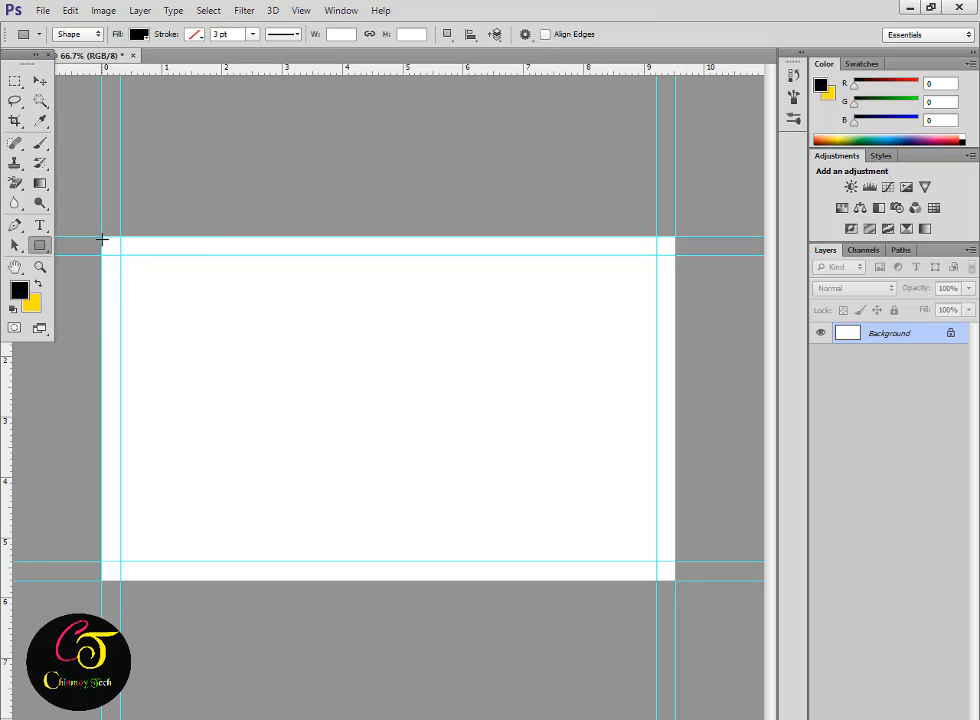
drag(101, 237, 674, 580)
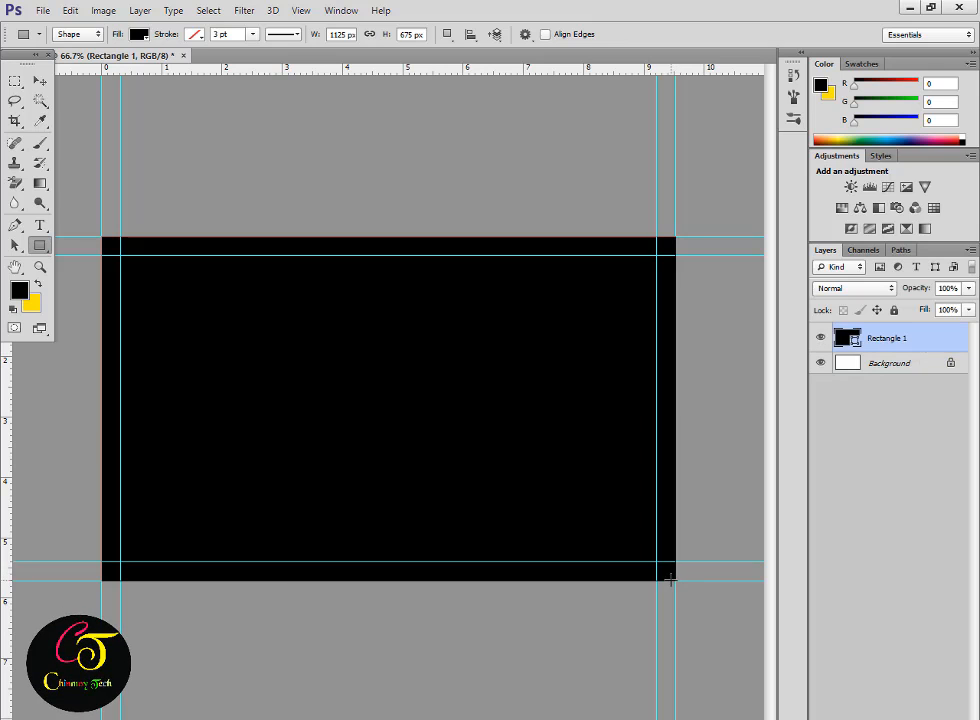
click(20, 291)
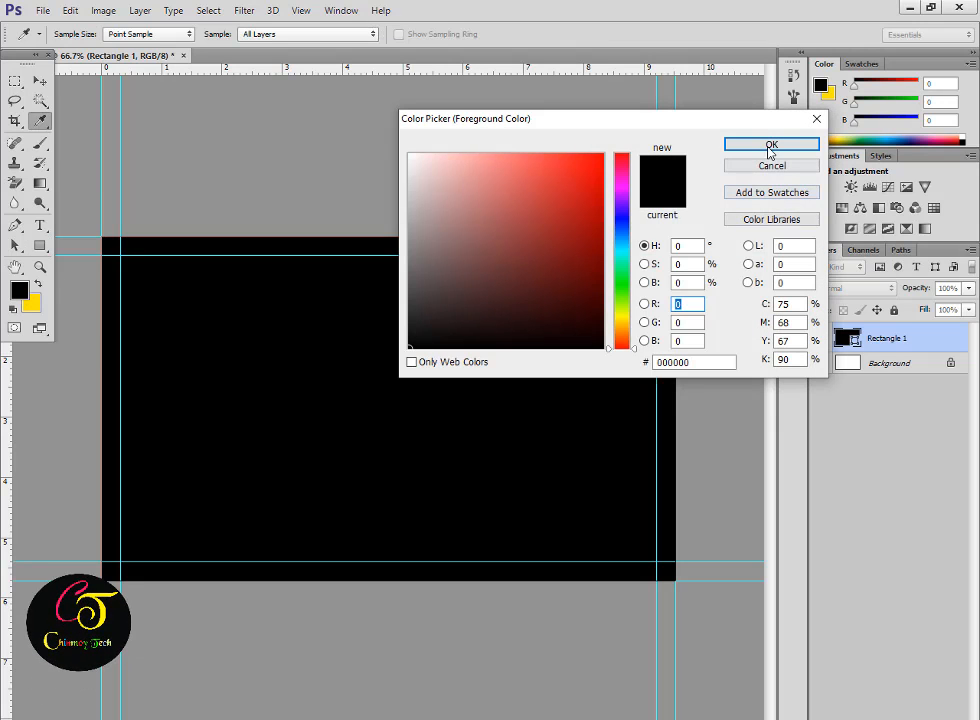
click(806, 145)
right_click(886, 338)
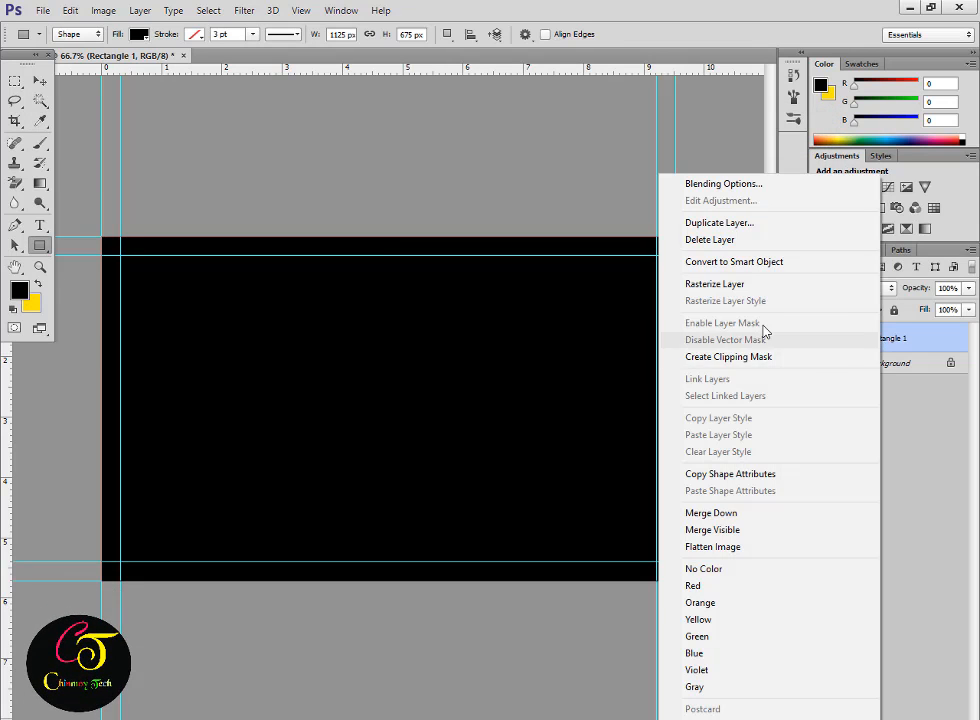
click(760, 285)
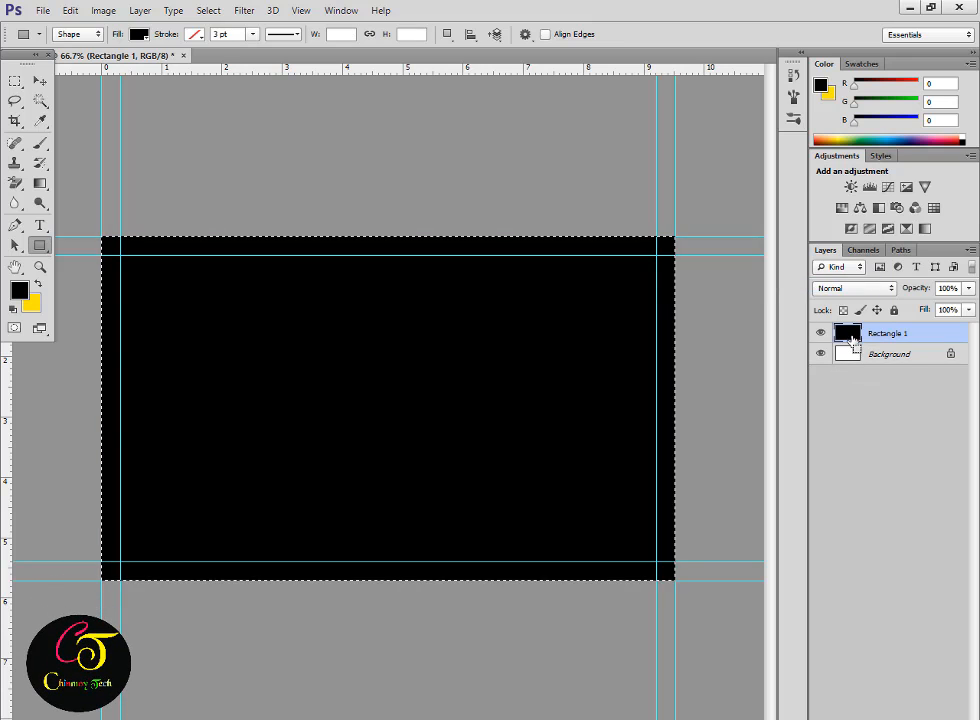
Set the foreground to near-white f9f9fc and delete the Background layer.
click(20, 291)
drag(615, 257, 620, 214)
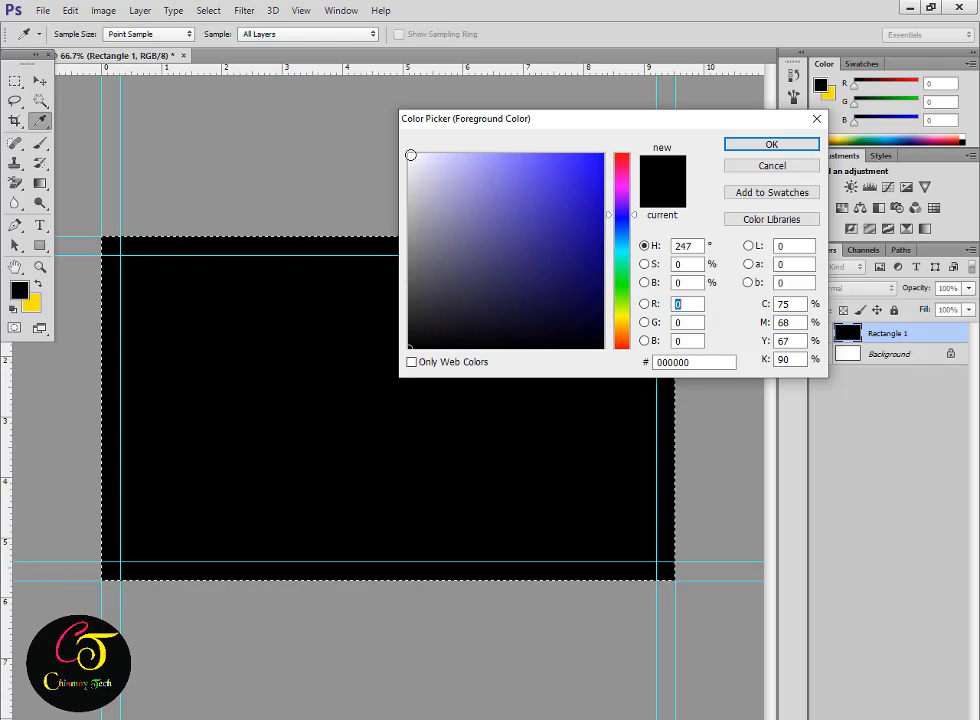
click(762, 147)
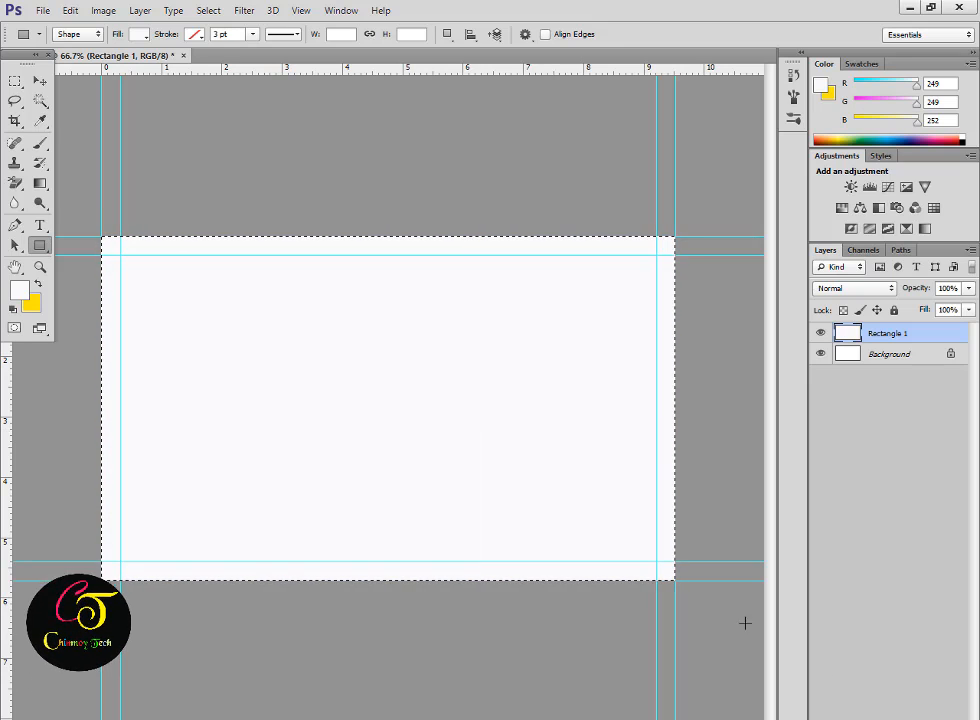
click(884, 355)
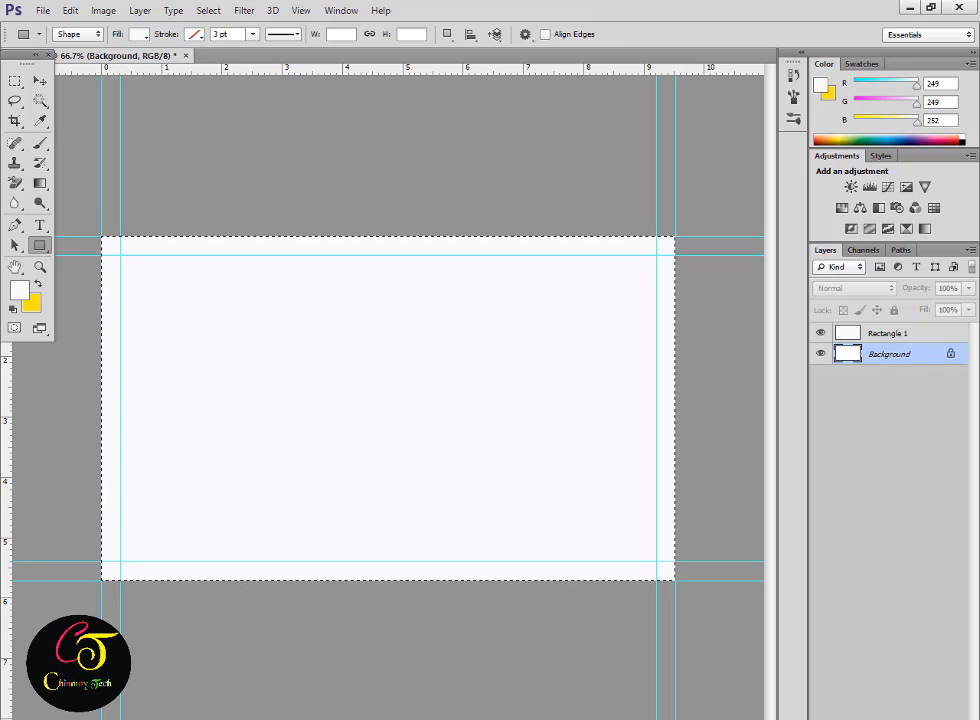
click(955, 716)
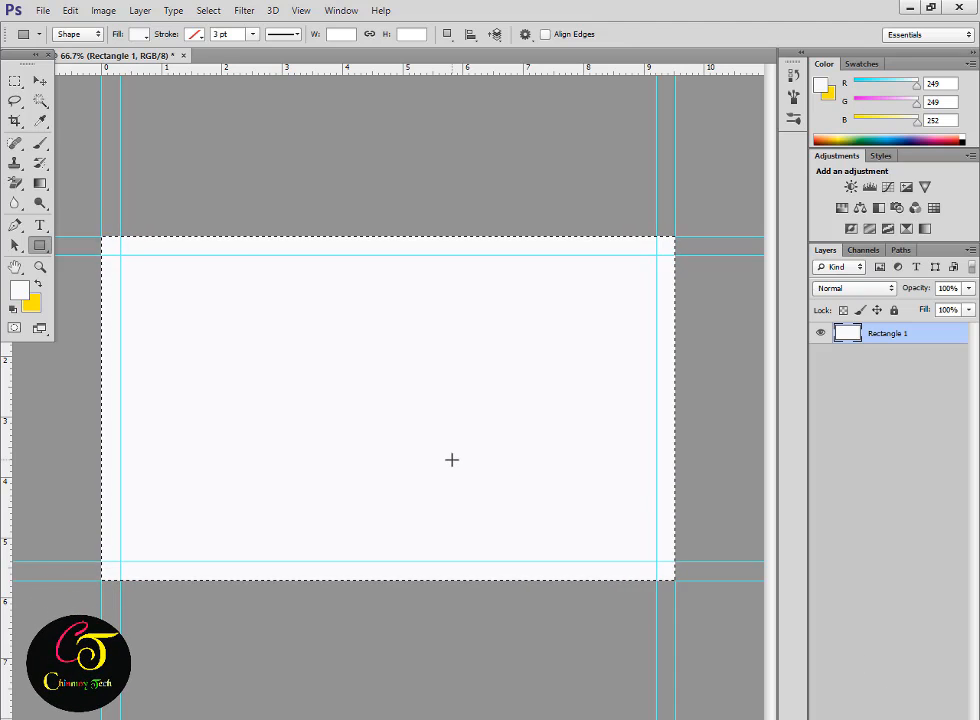
Pick a deep blue foreground and draw a blue rectangle over the whole canvas.
click(18, 296)
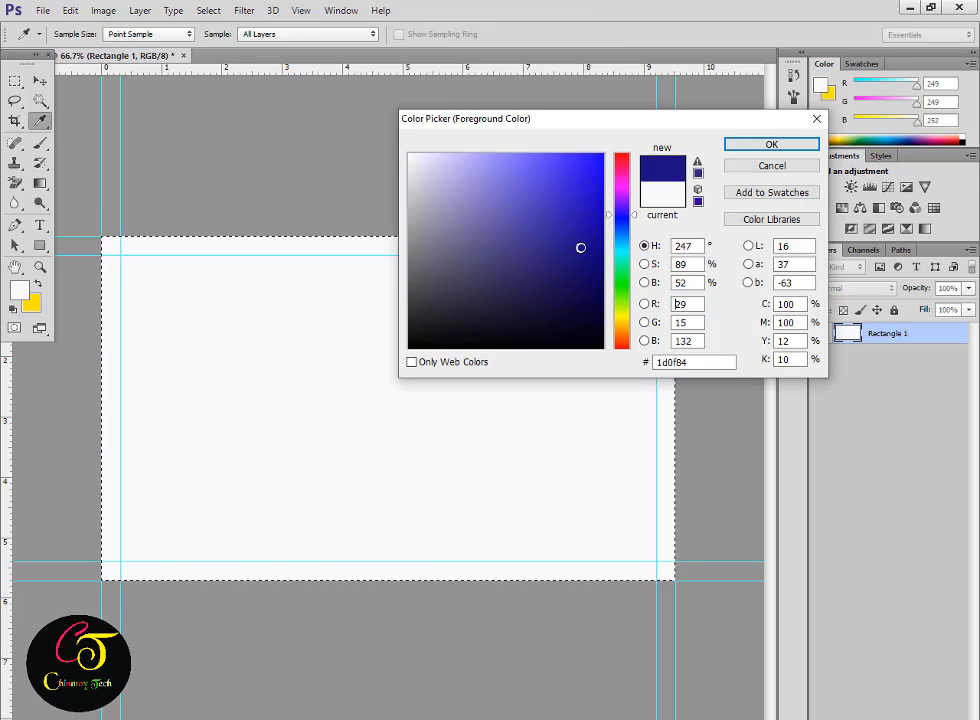
click(576, 235)
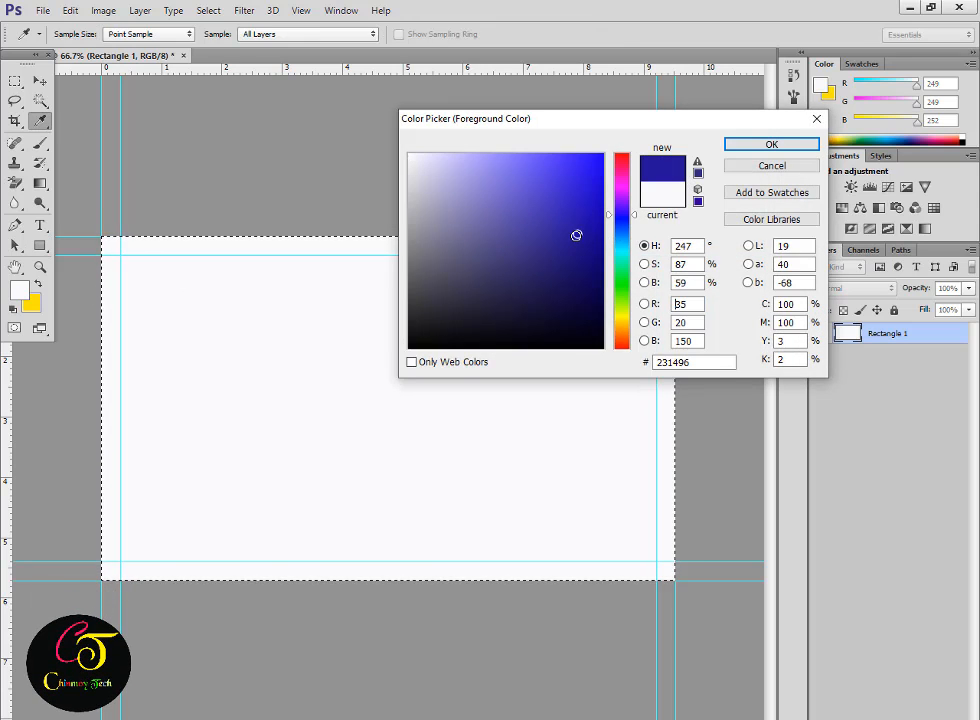
click(765, 146)
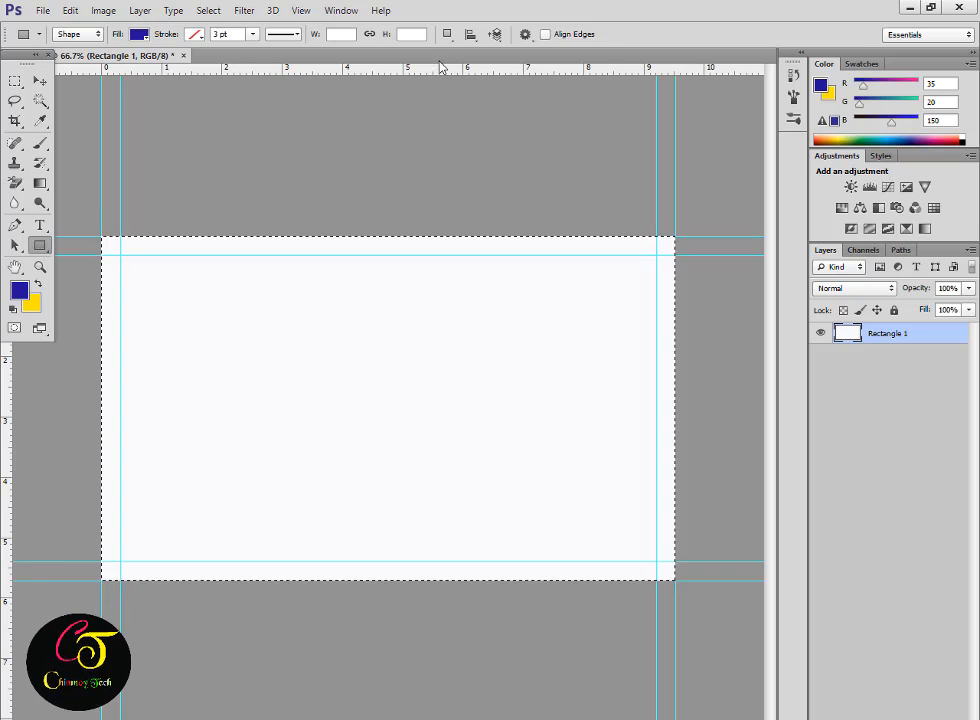
click(447, 34)
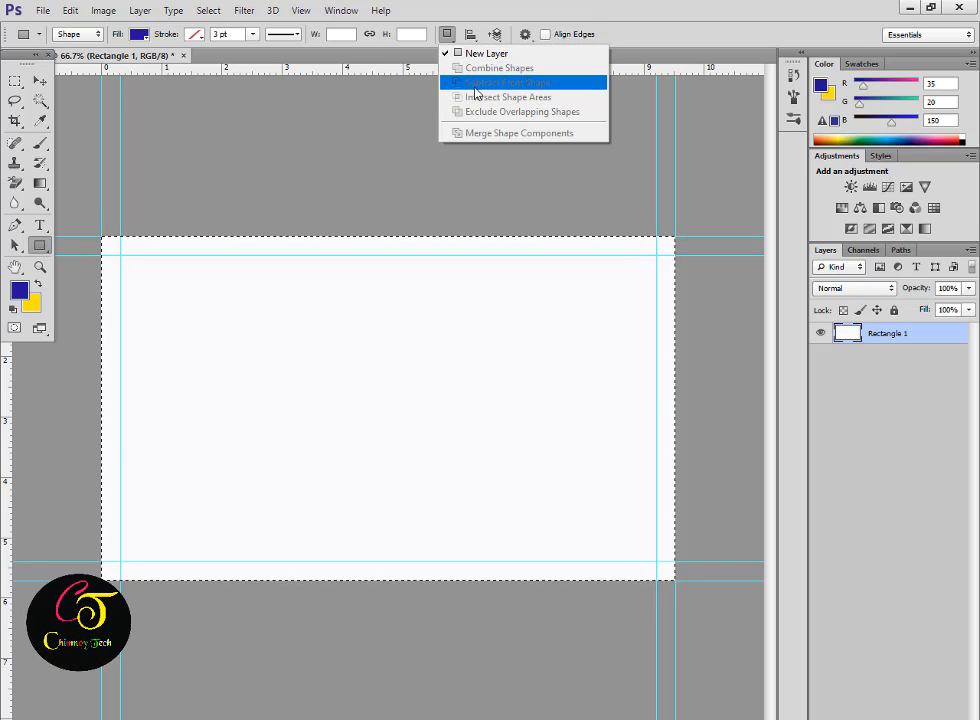
click(107, 268)
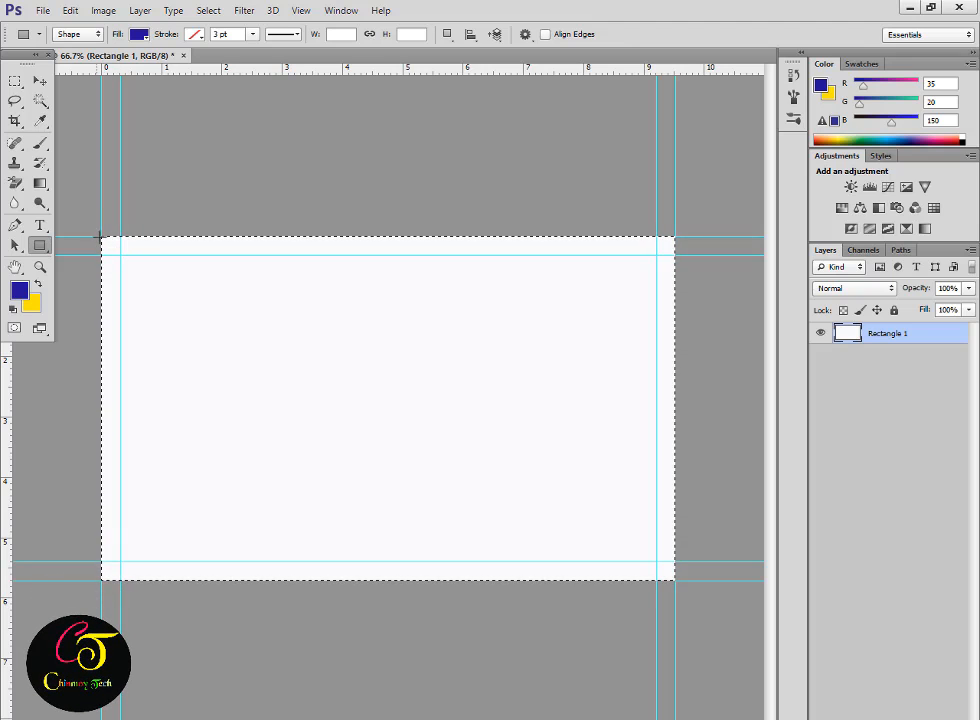
drag(102, 237, 678, 578)
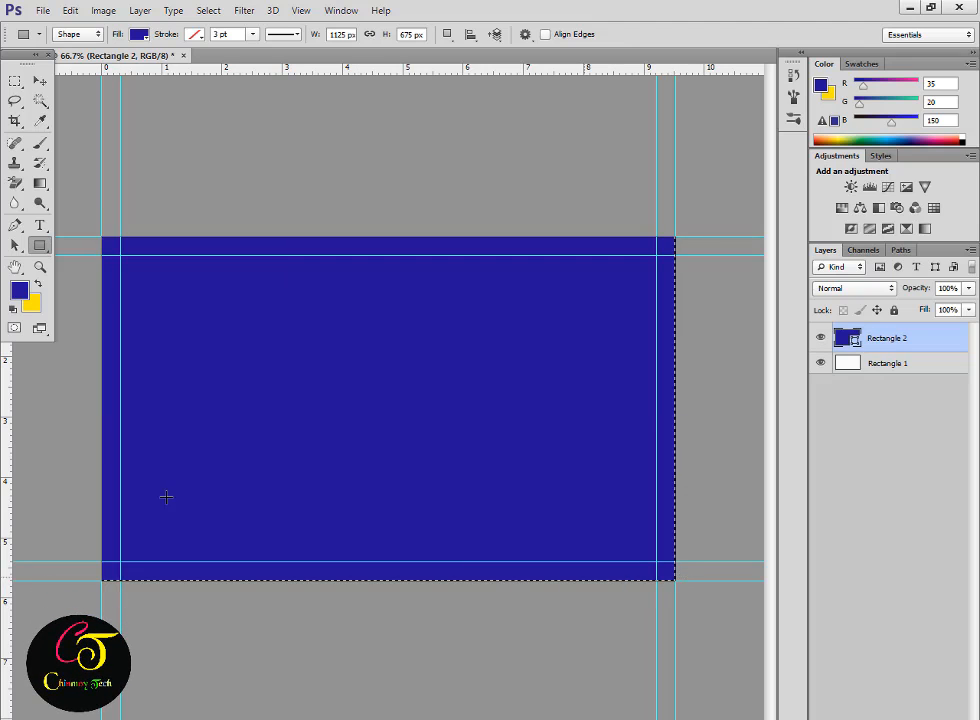
Subtract the inner card area from the blue rectangle to leave a border frame.
click(447, 34)
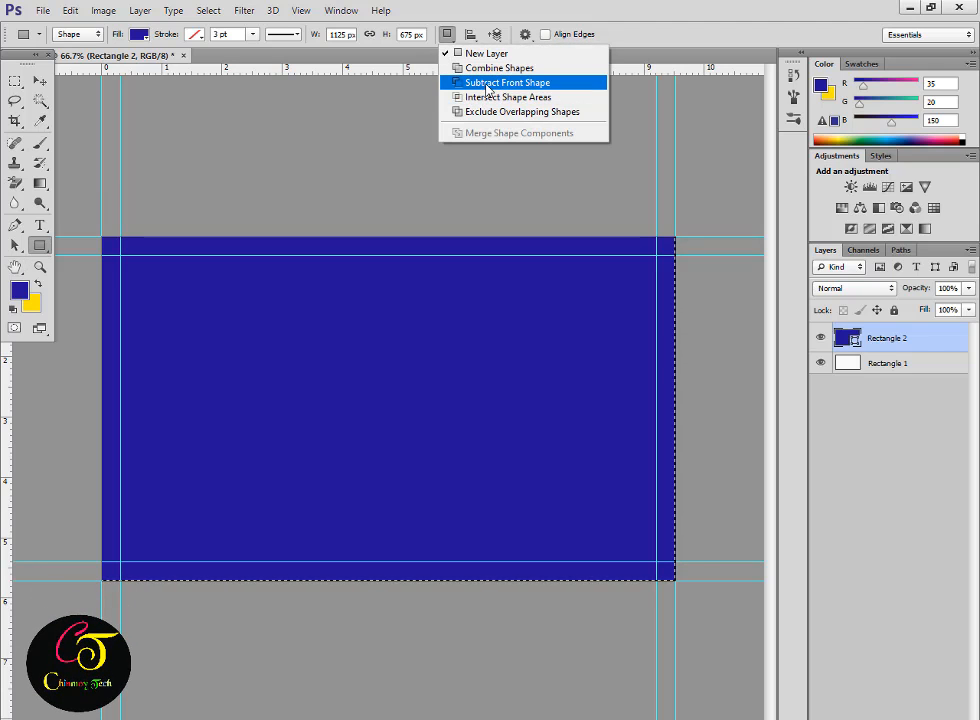
click(487, 85)
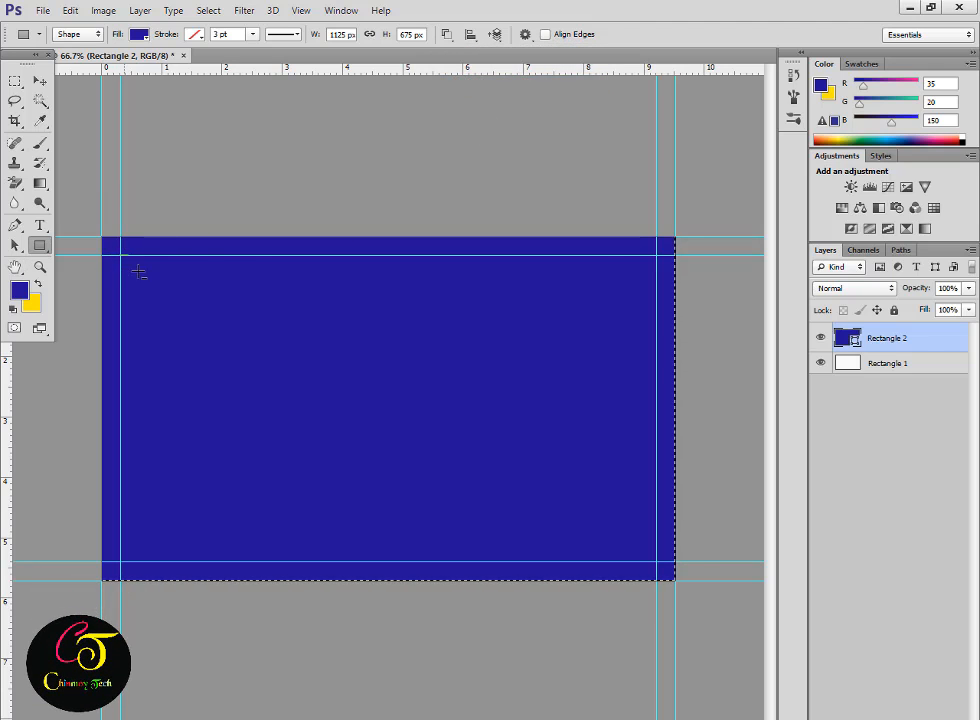
drag(139, 272, 658, 568)
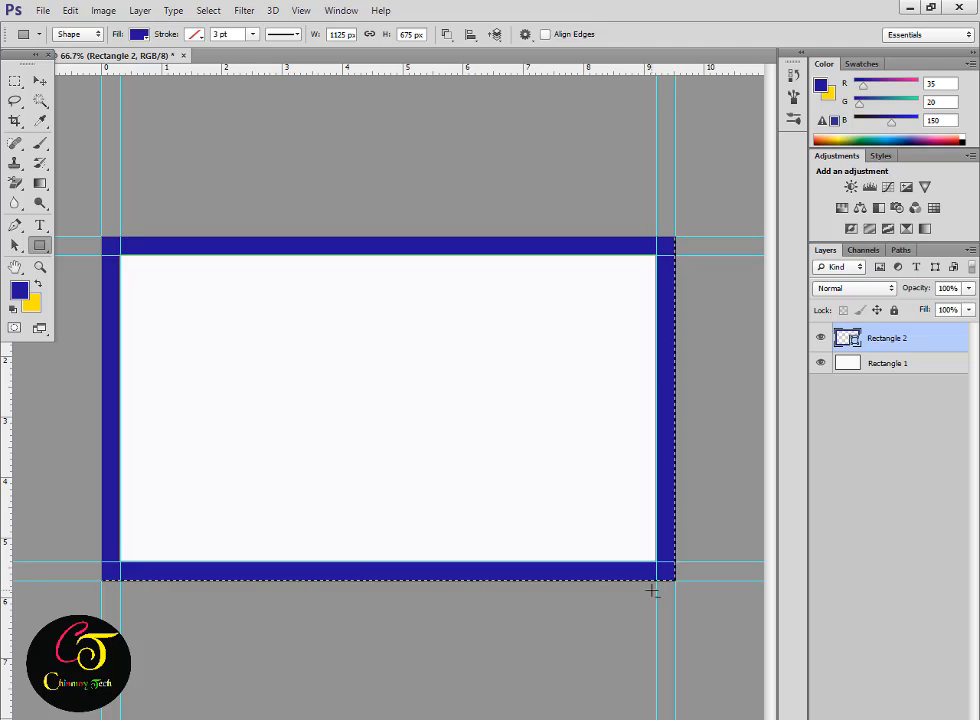
key(Return)
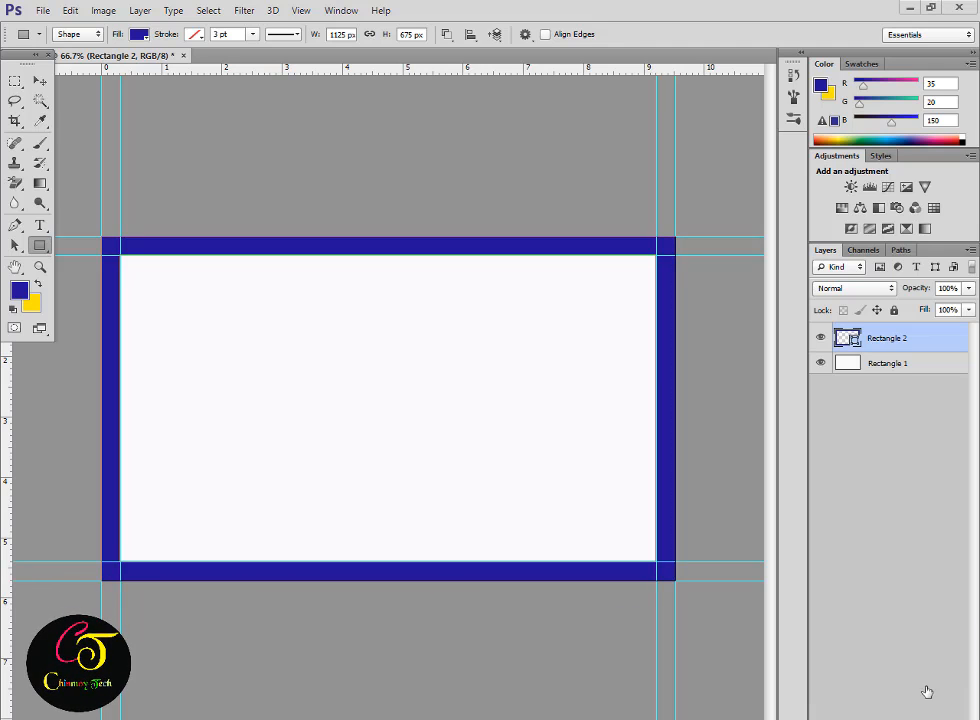
Hide the frame and draw a second blue shape combining a rectangle with a rounded rectangle.
click(820, 338)
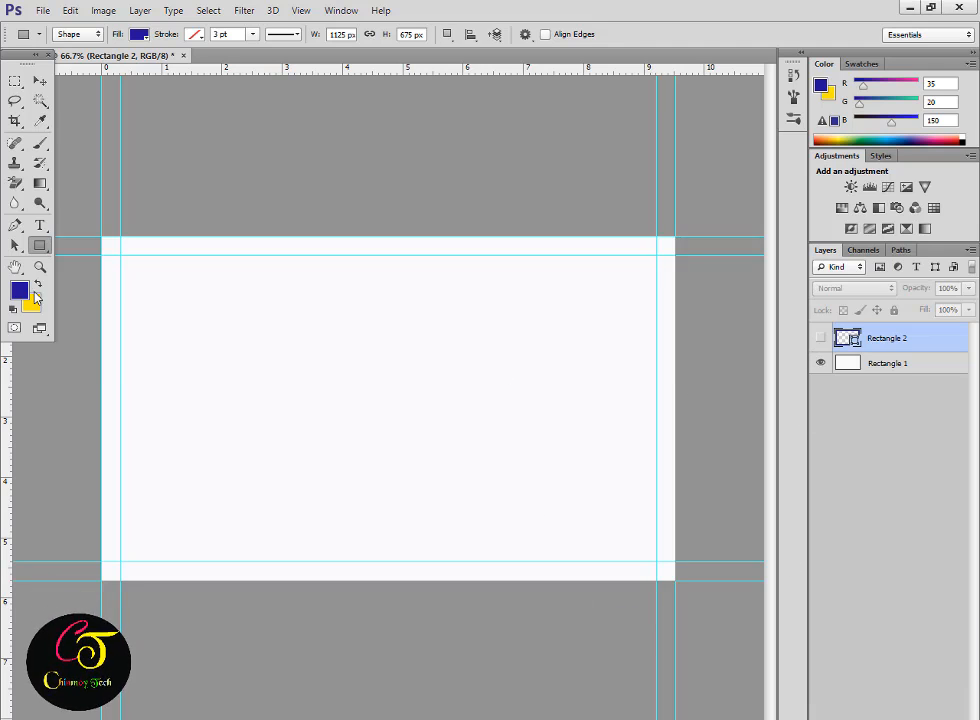
click(821, 85)
key(Return)
key(u)
drag(101, 236, 676, 580)
click(447, 34)
right_click(40, 245)
click(100, 254)
click(447, 34)
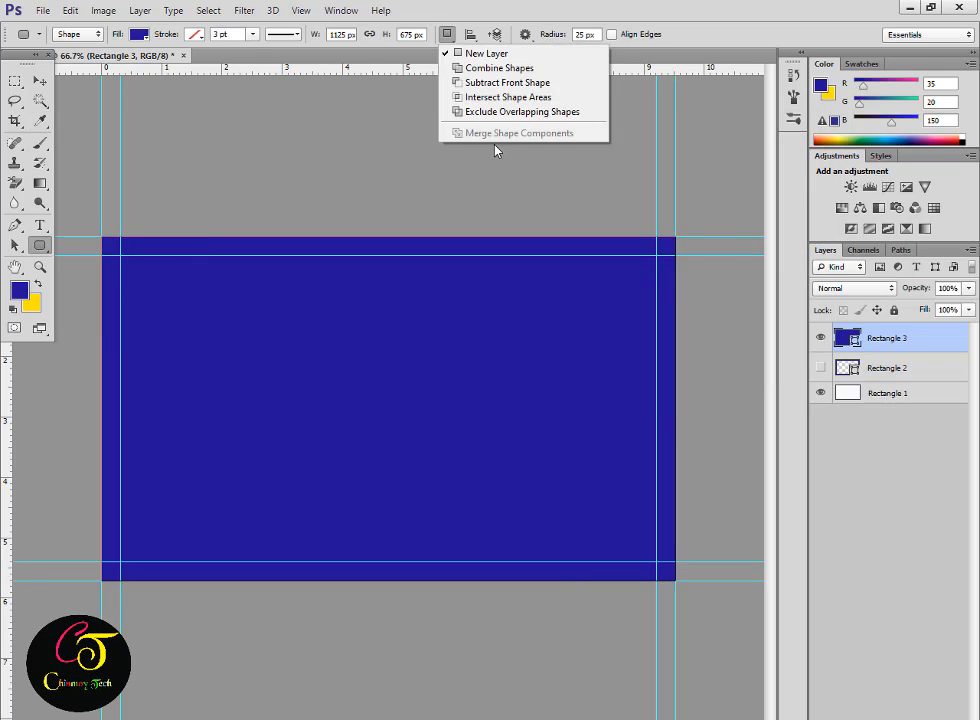
click(505, 67)
drag(120, 255, 656, 561)
Hide the new shape and group it with the frame layer as 'Bar'.
click(820, 338)
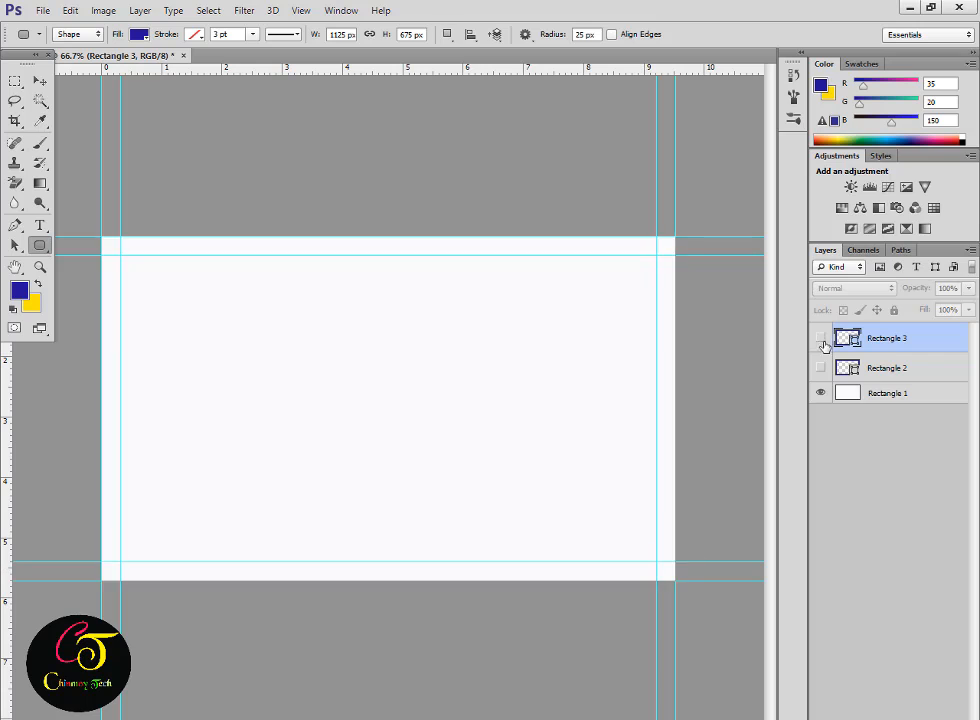
shift+click(879, 368)
key(ctrl+g)
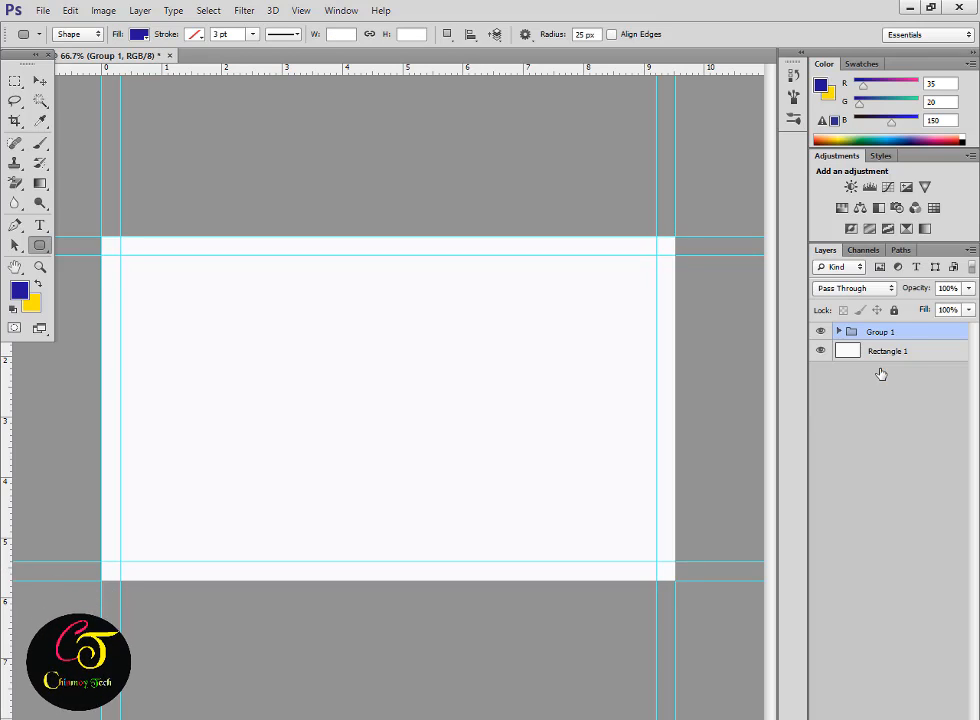
text(Bar)
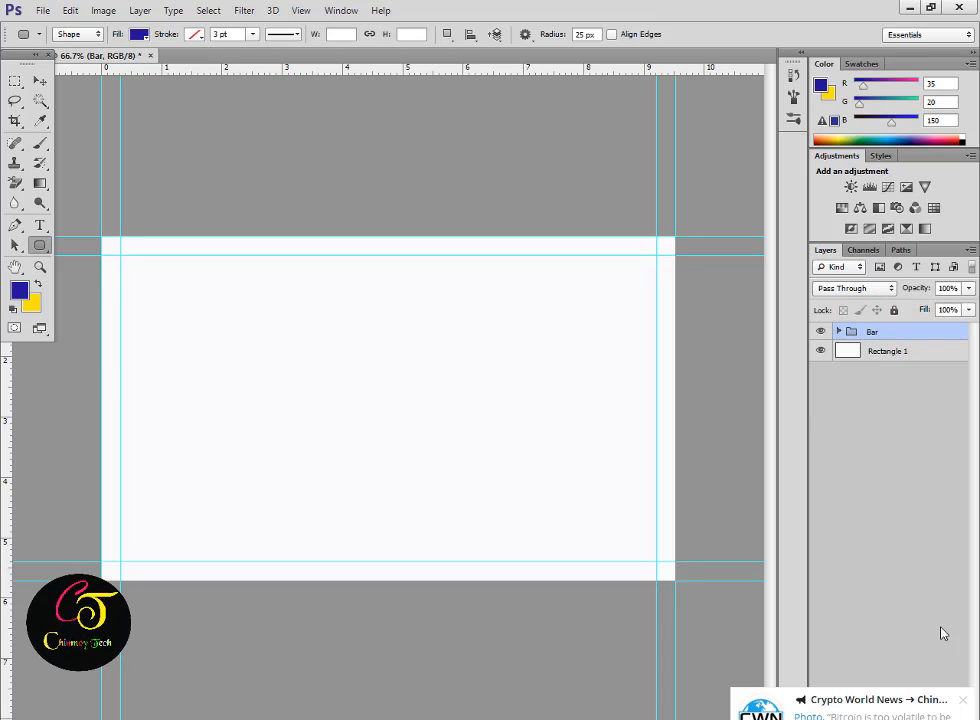
key(Return)
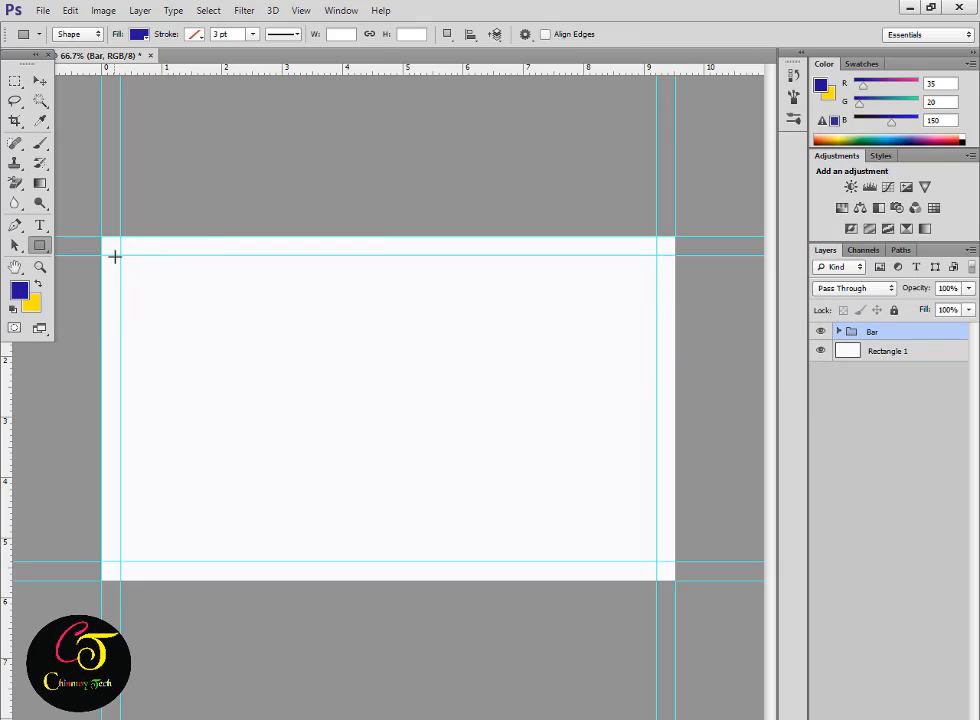
Draw a blue rectangle filling the card inside the guides and a large polygon triangle over it.
drag(118, 256, 655, 561)
right_click(40, 245)
click(101, 287)
drag(298, 185, 614, 412)
key(v)
mouse_move(421, 350)
mouse_down()
mouse_move(492, 468)
mouse_move(650, 670)
mouse_move(676, 672)
mouse_up()
key(ctrl+minus)
key(ctrl+minus)
drag(595, 606, 571, 595)
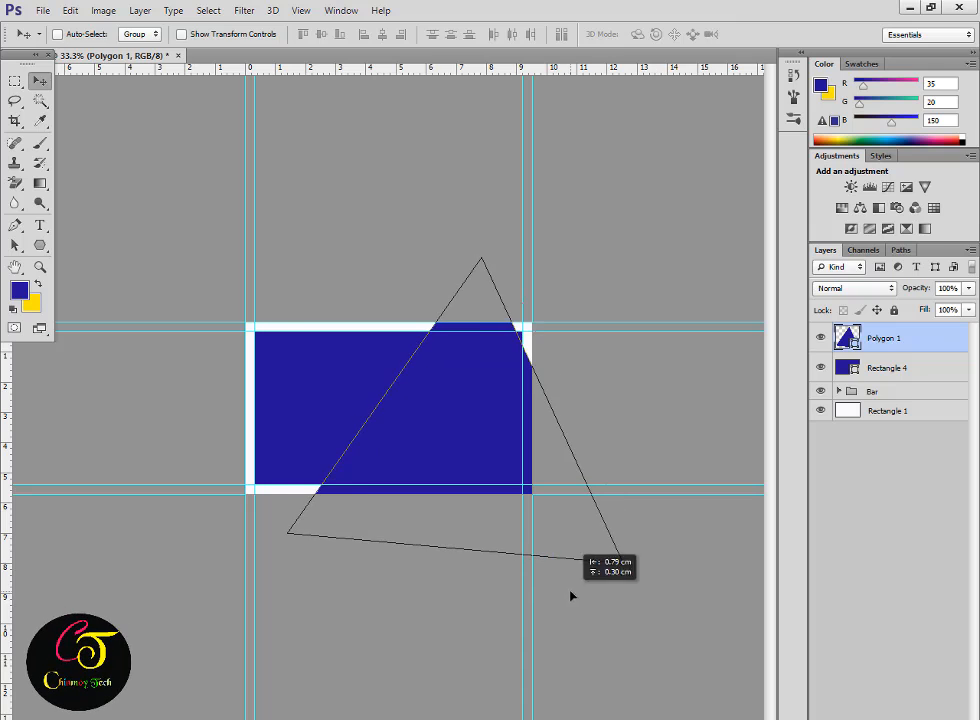
Rotate the triangle to about -7.8 degrees and reposition it on the right side.
key(ctrl+t)
drag(655, 566, 678, 528)
click(770, 37)
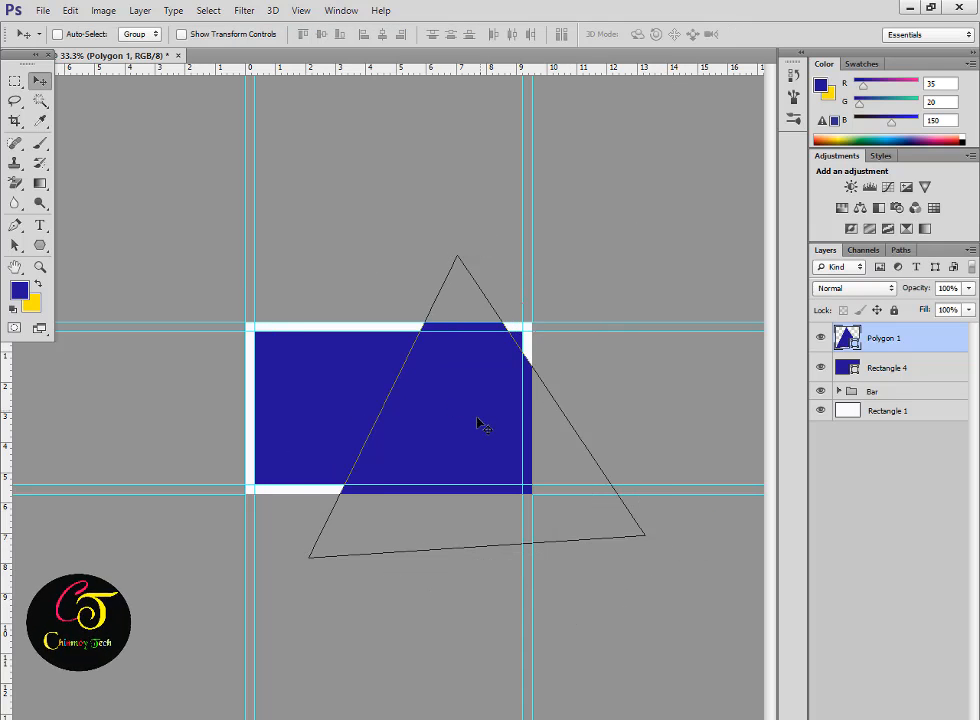
drag(478, 421, 495, 404)
key(ctrl+t)
drag(704, 568, 712, 524)
key(Return)
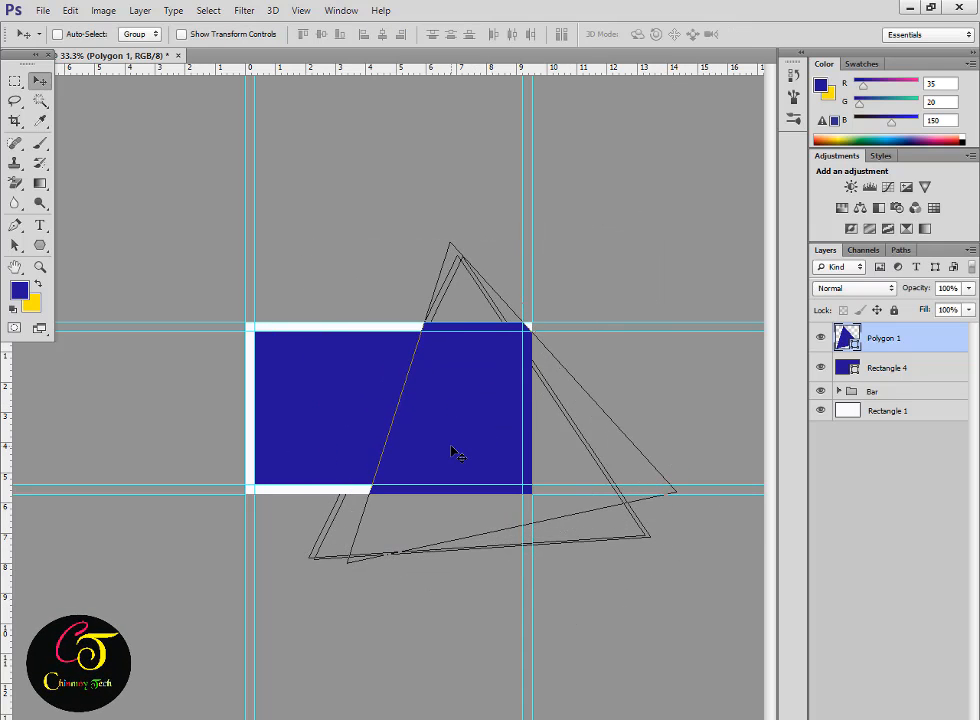
Rasterize the triangle and fill its selection with red.
right_click(873, 341)
click(720, 293)
ctrl+click(849, 340)
drag(490, 455, 472, 455)
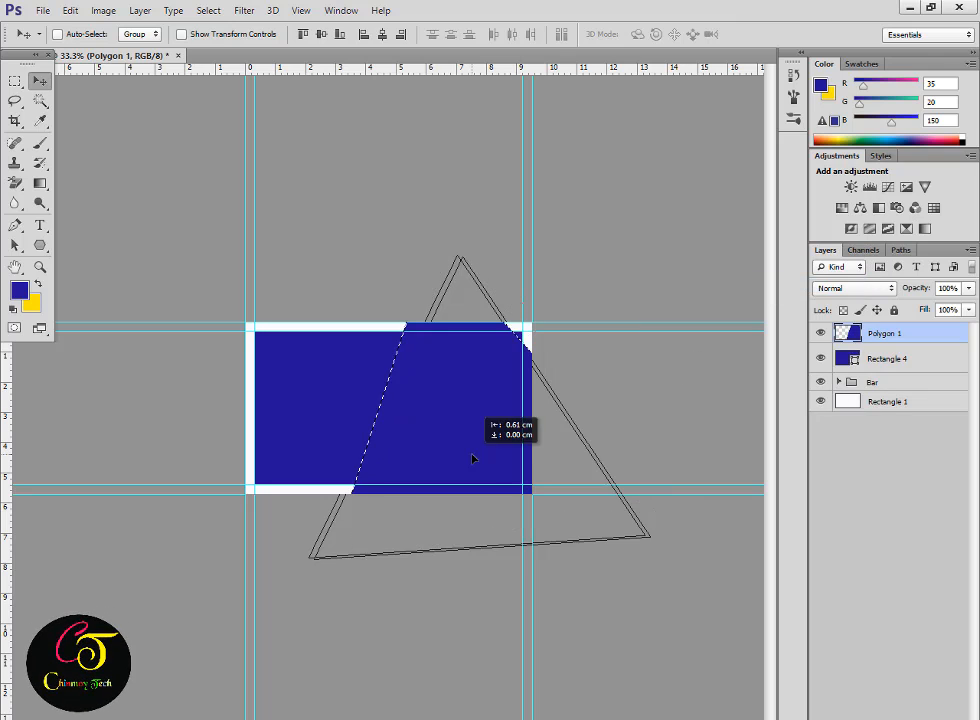
click(19, 292)
click(629, 159)
key(Return)
key(alt+BackSpace)
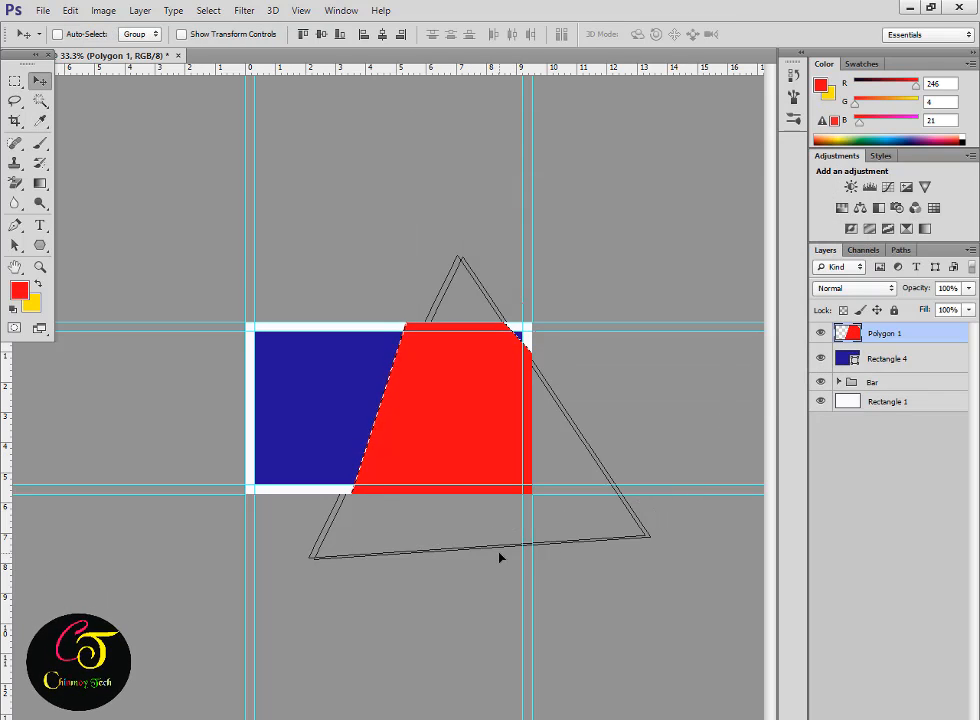
key(ctrl+minus)
key(ctrl+plus)
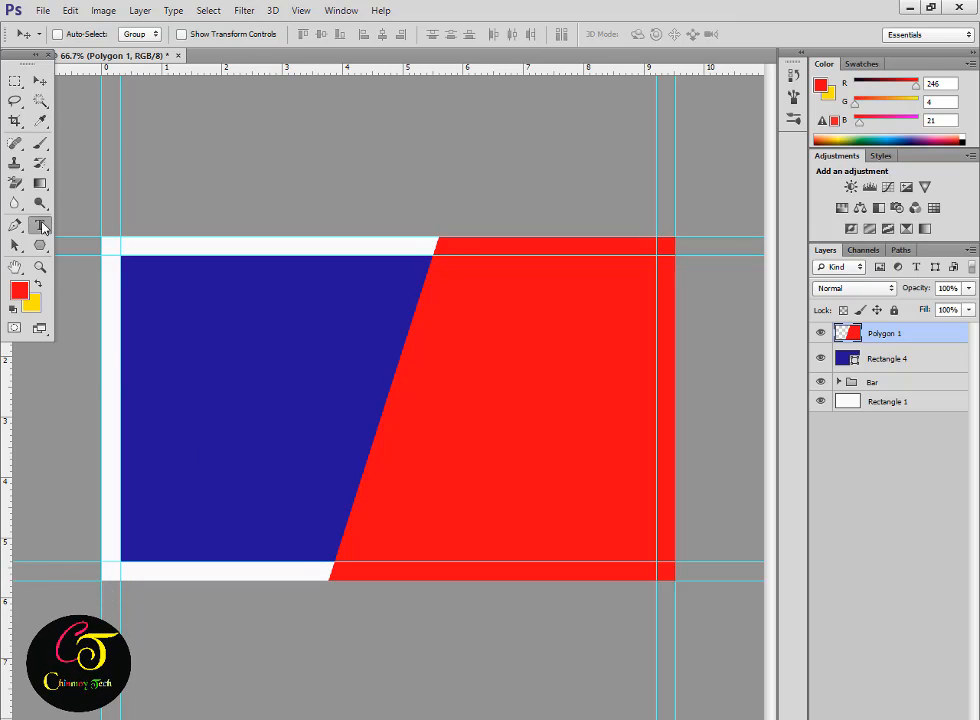
Type the channel-name title in white at 12 pt on the blue area.
drag(329, 474, 140, 315)
click(490, 34)
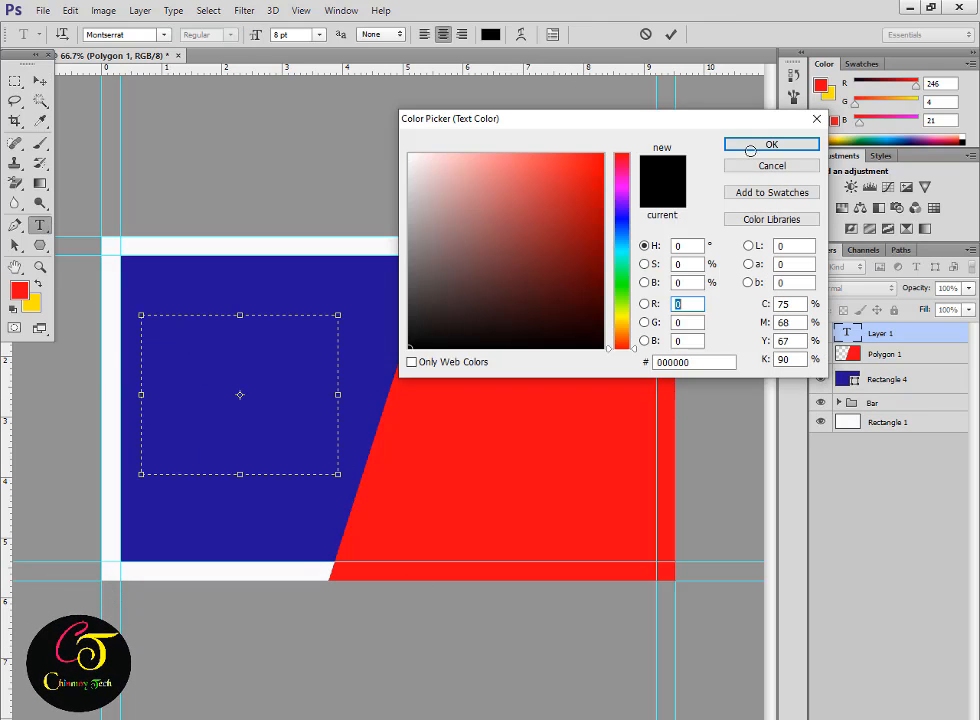
click(409, 154)
click(771, 144)
text(nmoy)
key(ctrl+a)
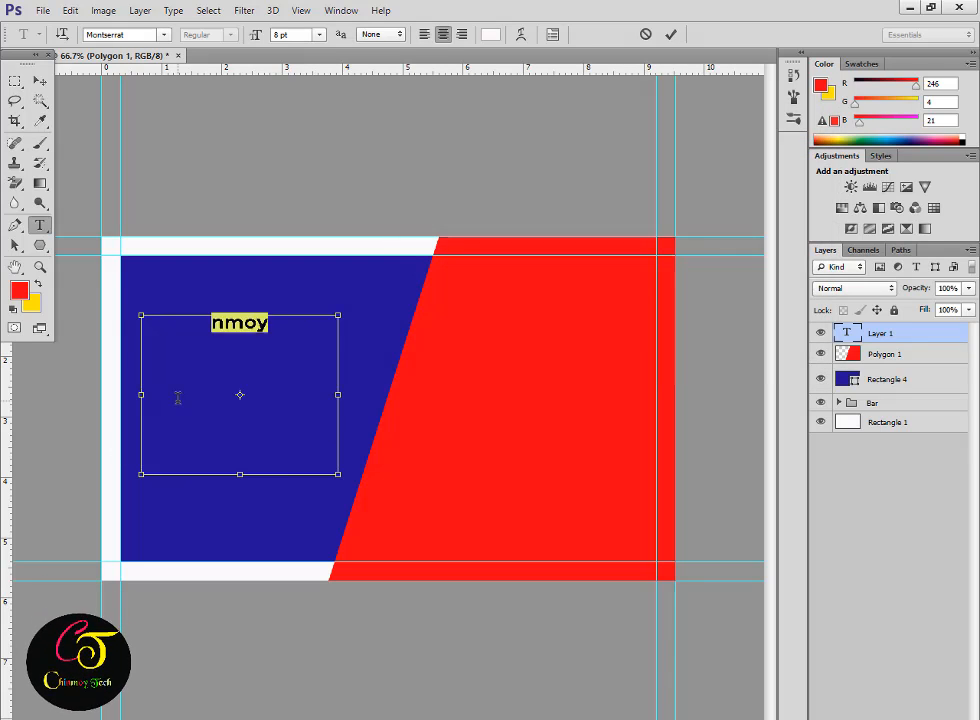
key(ctrl+a)
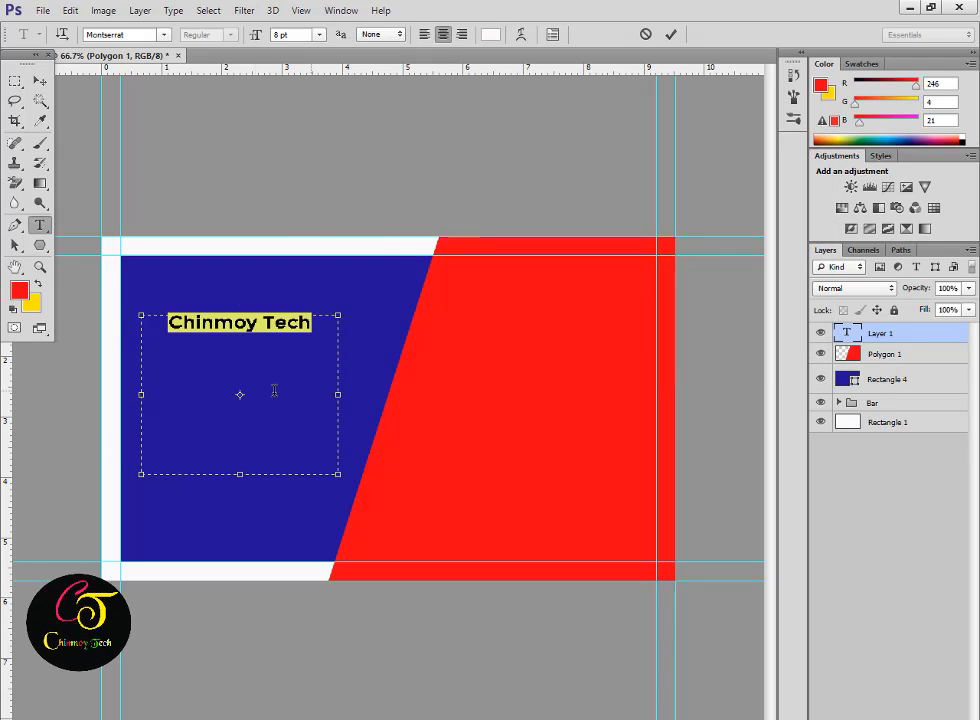
click(276, 34)
text(12)
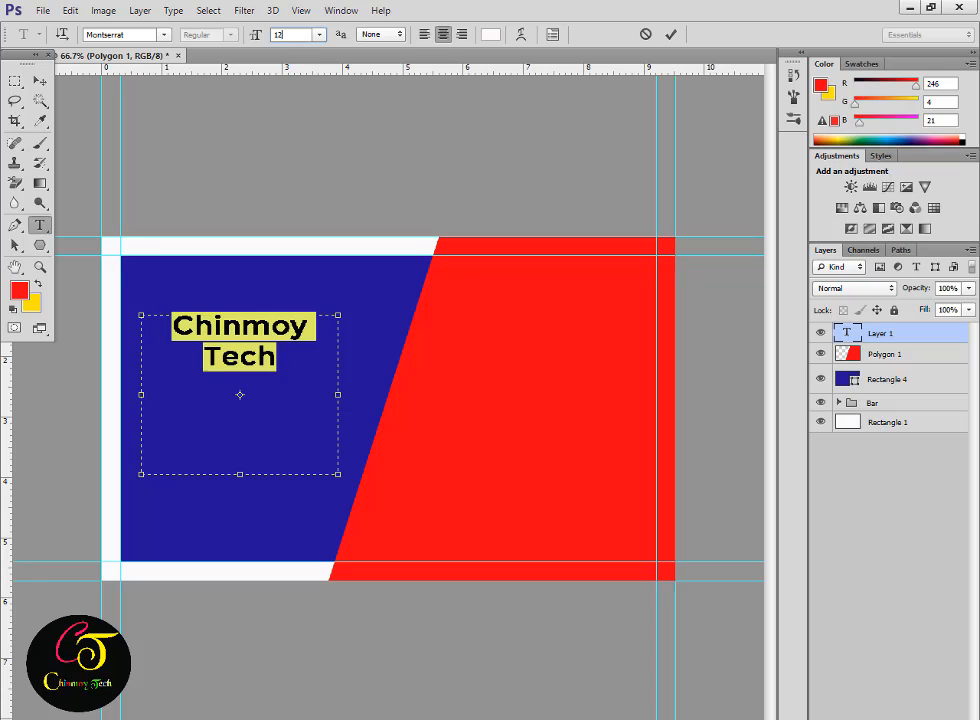
click(304, 376)
Widen the title's text box and position the title lower on the blue panel.
drag(338, 474, 392, 514)
drag(306, 548, 290, 610)
key(ctrl+a)
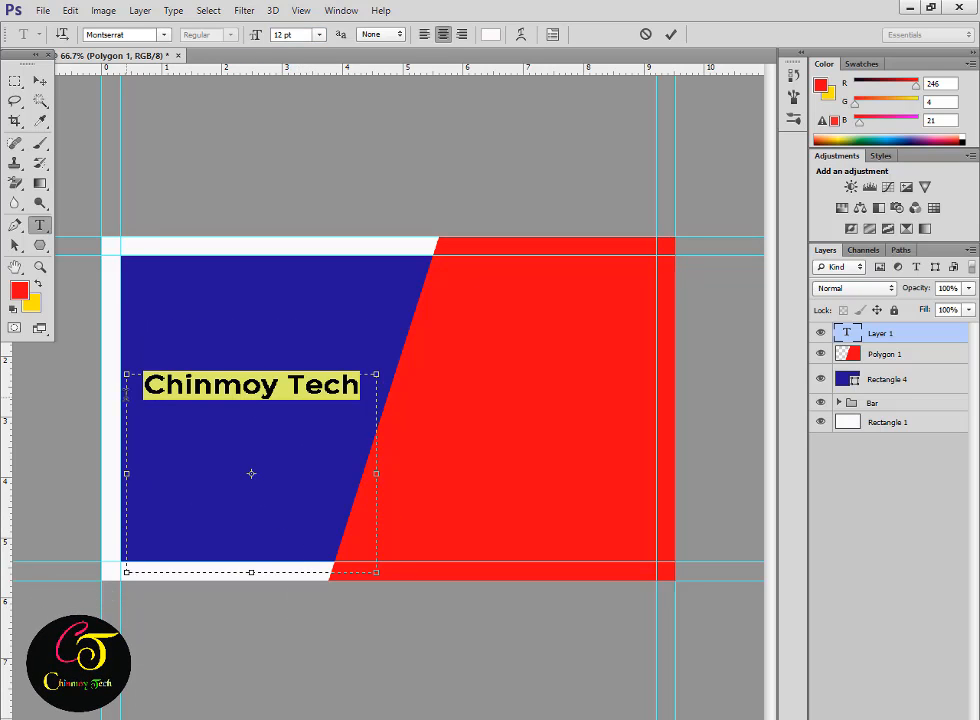
click(552, 35)
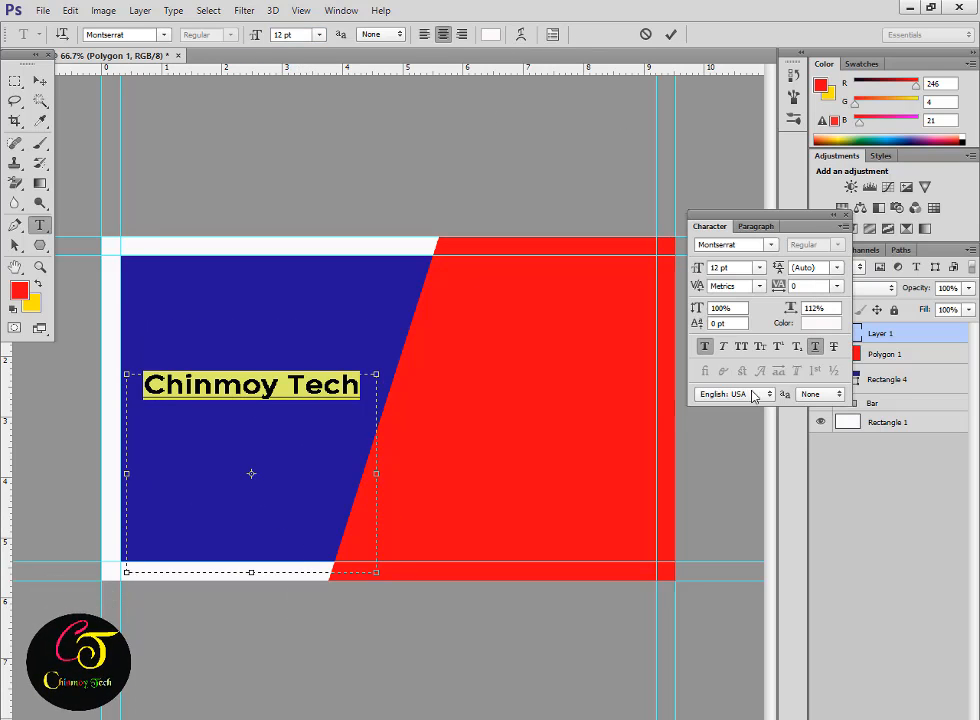
click(300, 408)
mouse_move(339, 626)
mouse_down()
mouse_move(341, 640)
mouse_move(342, 605)
mouse_up()
click(845, 215)
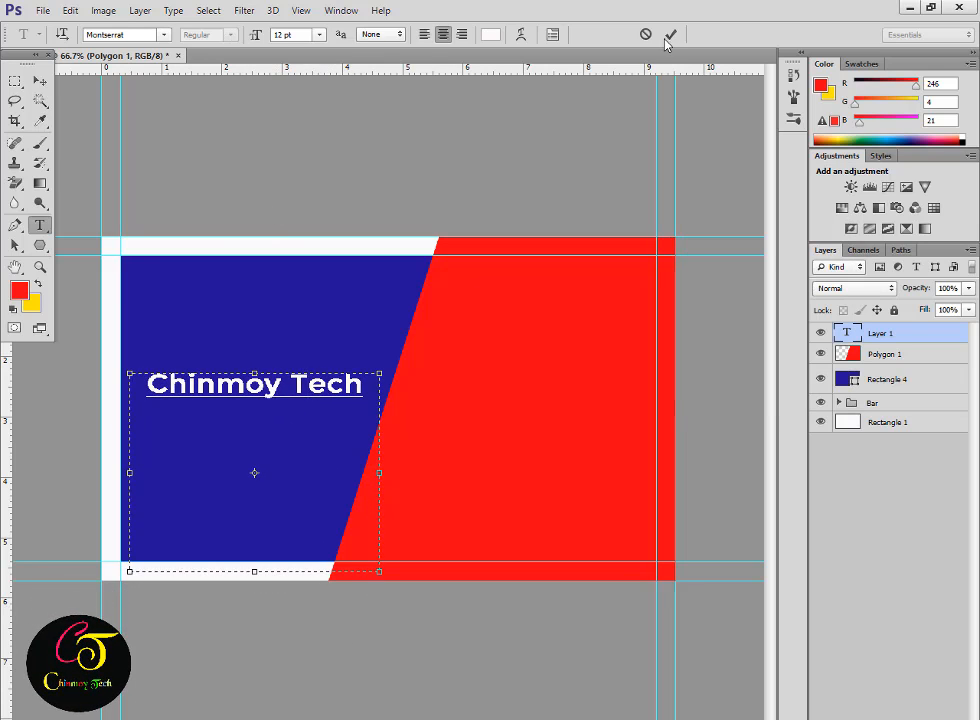
Duplicate the title and replace the copy's text with 'One Of The Best'.
key(v)
alt+drag(298, 393, 298, 417)
key(t)
drag(364, 410, 118, 421)
text(One Of The Best)
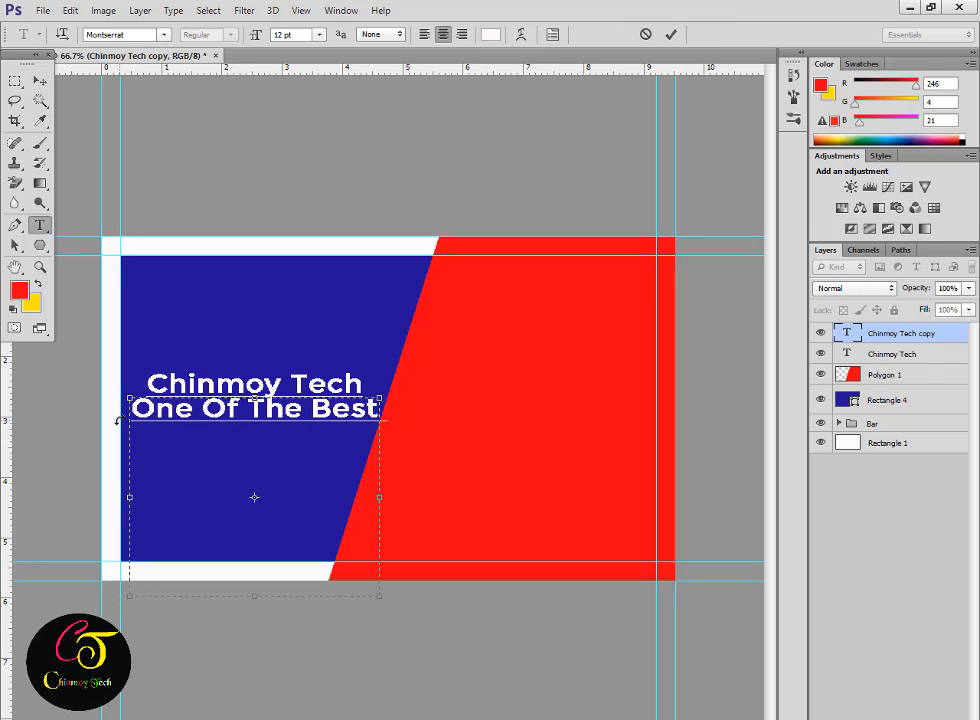
Make the tagline 6 pt with no underline.
key(ctrl+a)
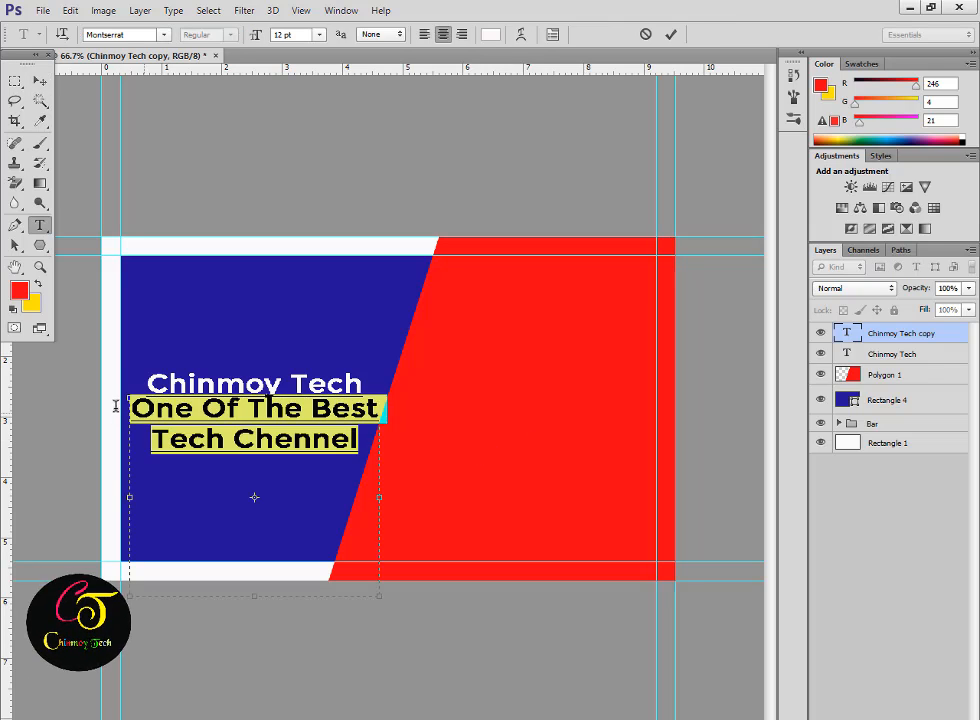
key(ctrl+t)
click(816, 348)
text(100)
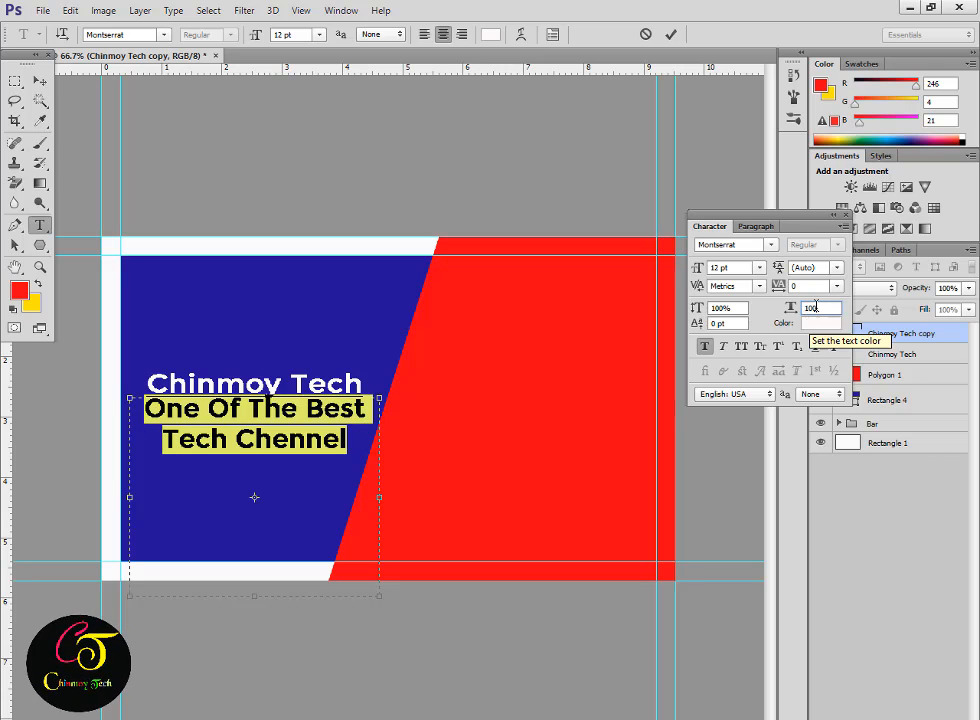
text(6)
key(Return)
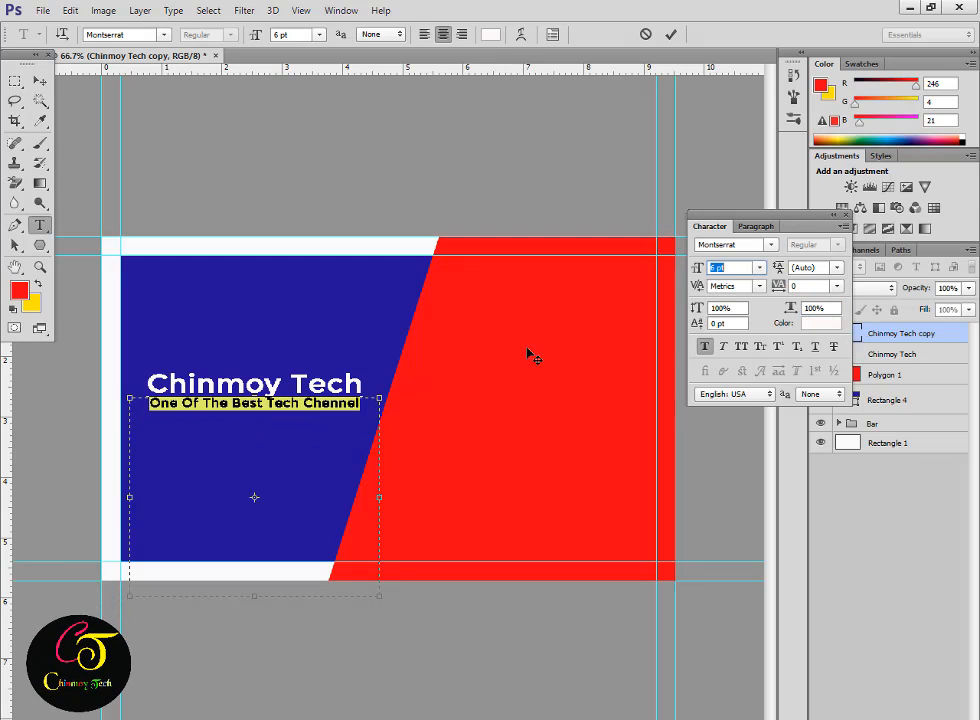
click(671, 34)
drag(810, 220, 762, 47)
Centre-align title and tagline over the blue area, tagline just below, and drag in the QR image.
key(v)
drag(315, 406, 315, 411)
key(m)
drag(120, 255, 397, 564)
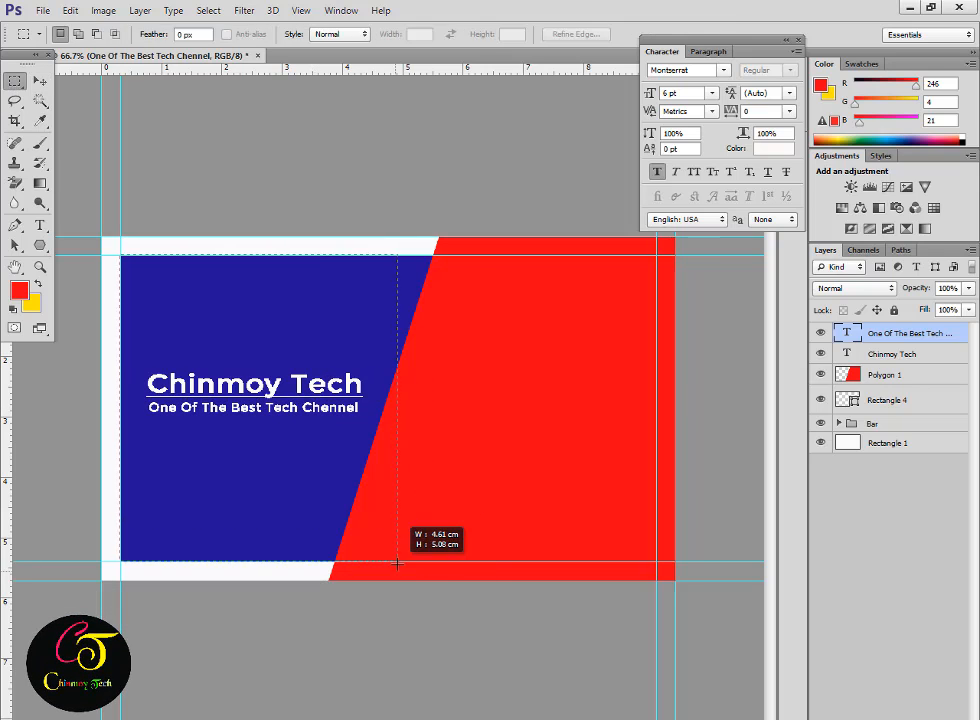
ctrl+click(913, 354)
click(116, 260)
key(v)
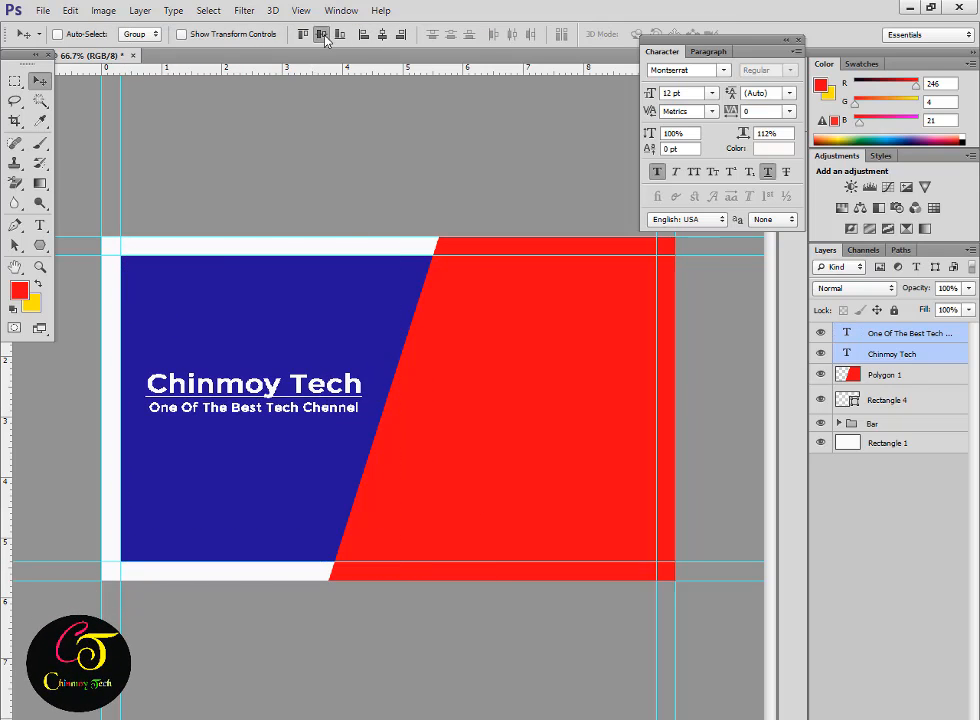
click(321, 34)
click(845, 333)
drag(277, 398, 278, 427)
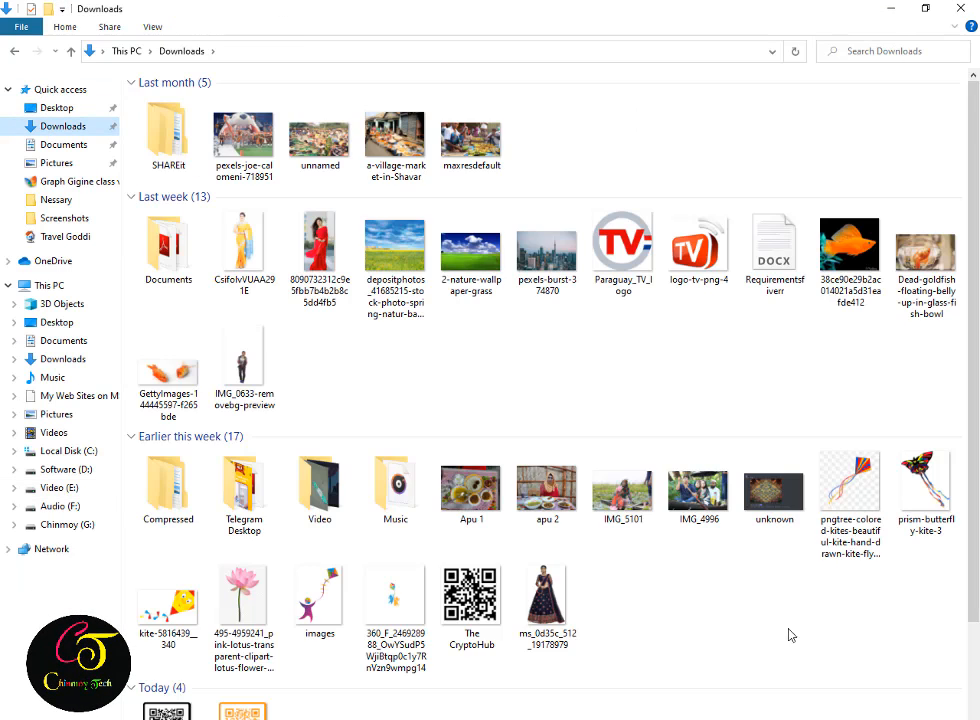
scroll(792, 635, down, 3)
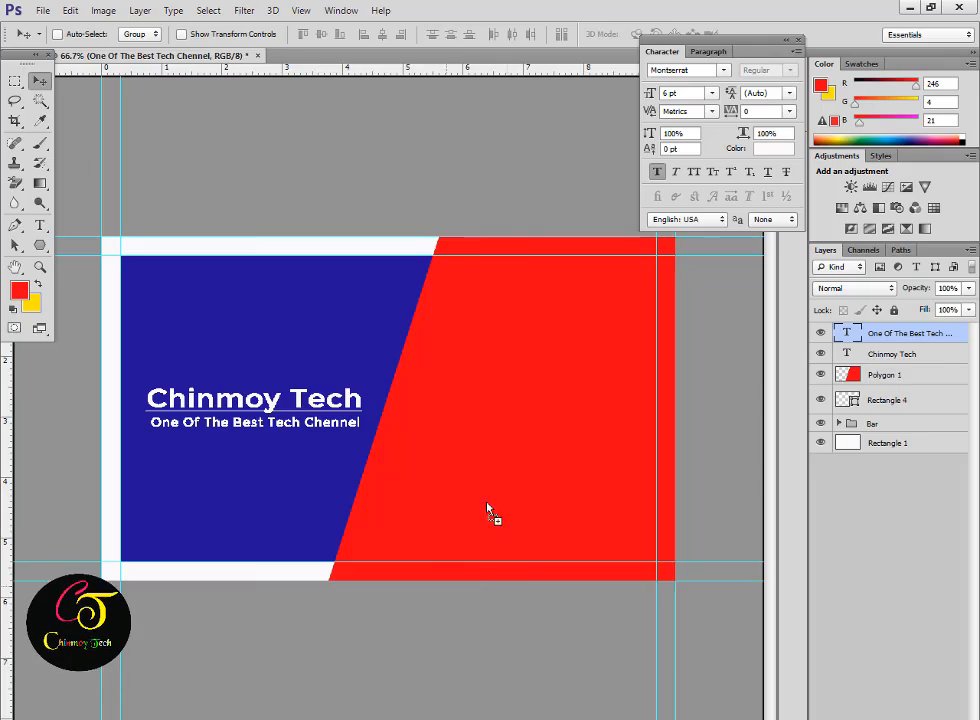
drag(490, 517, 410, 380)
Scale down the SCAN ME QR code and move it onto the red section.
key(Return)
key(ctrl+t)
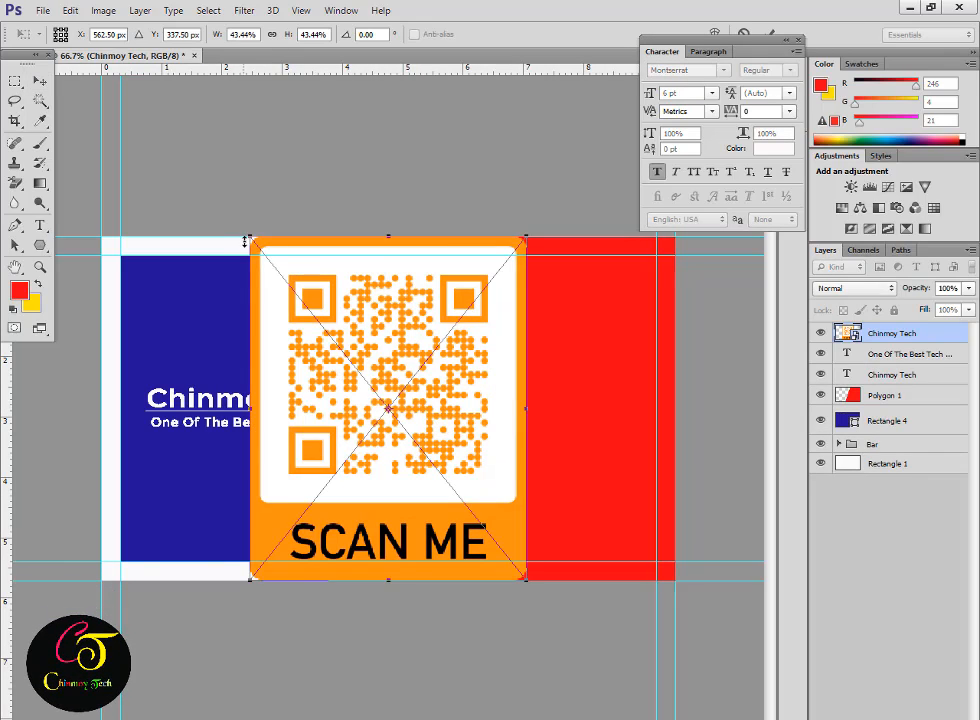
drag(250, 238, 335, 340)
drag(426, 380, 577, 396)
drag(487, 355, 497, 367)
alt+click(539, 380)
key(Return)
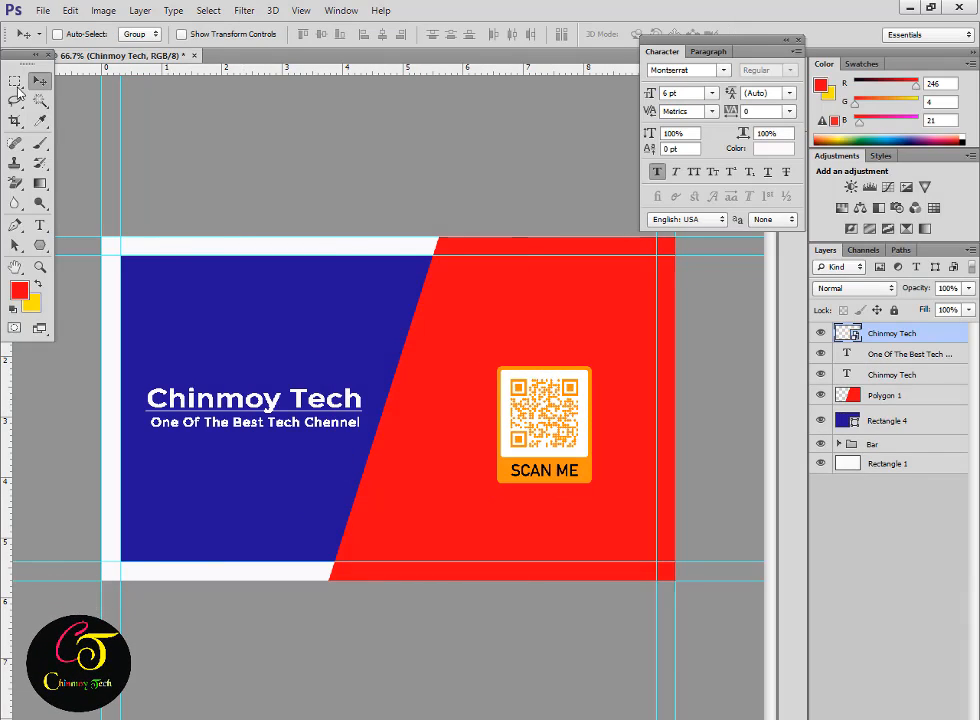
Vertically centre the QR code within a selection of the red right-hand area.
key(m)
drag(387, 237, 515, 370)
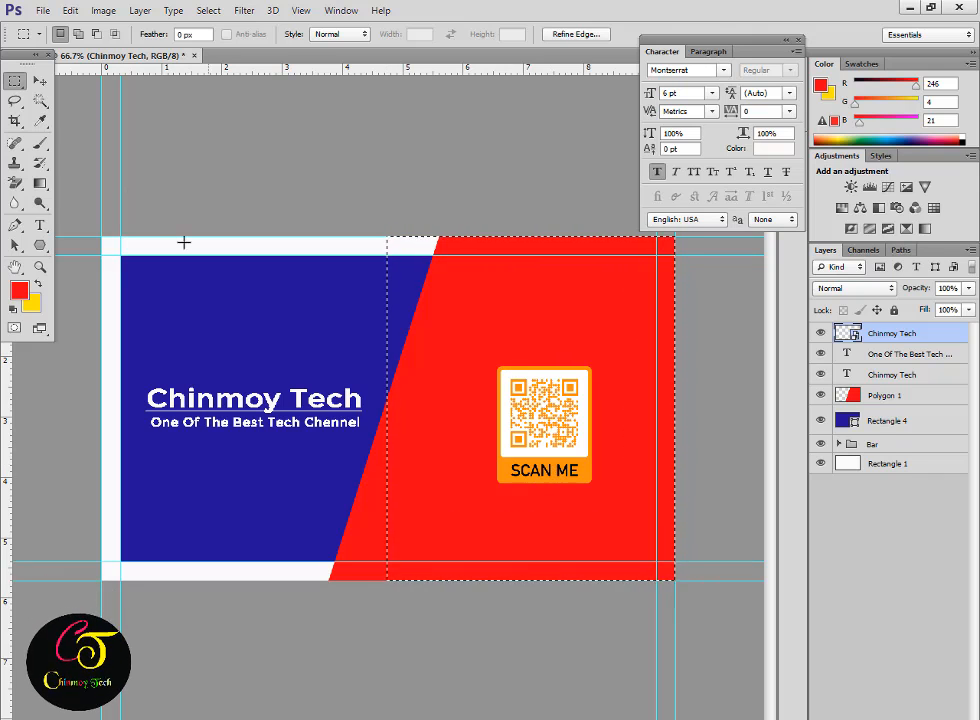
key(v)
click(322, 36)
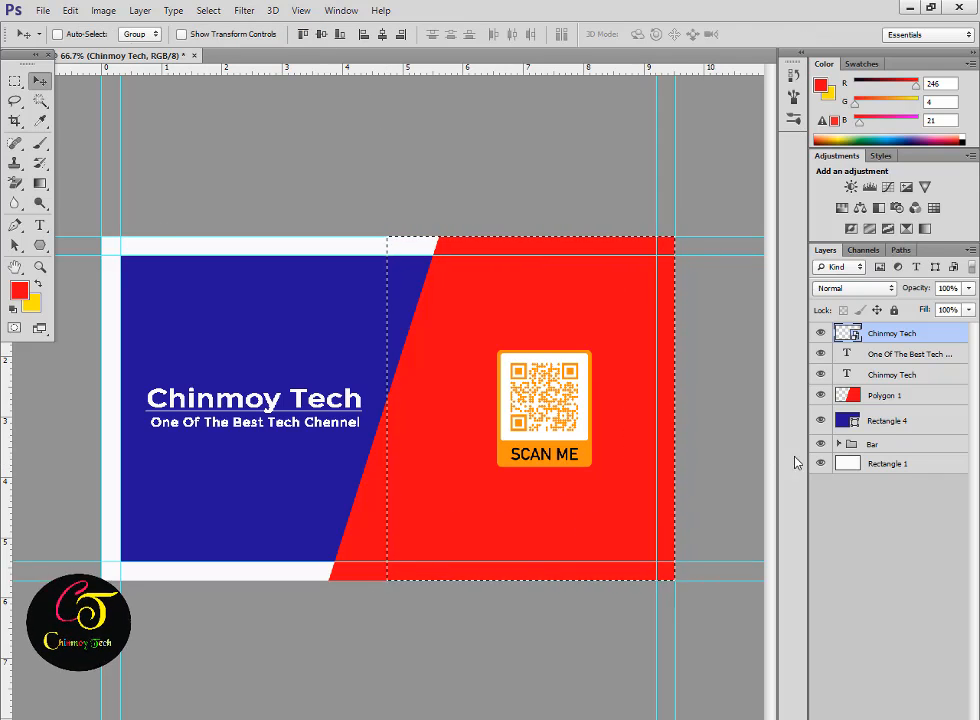
Draw a rectangle along the card's top band and subtract a thinner near-white strip from it.
right_click(40, 245)
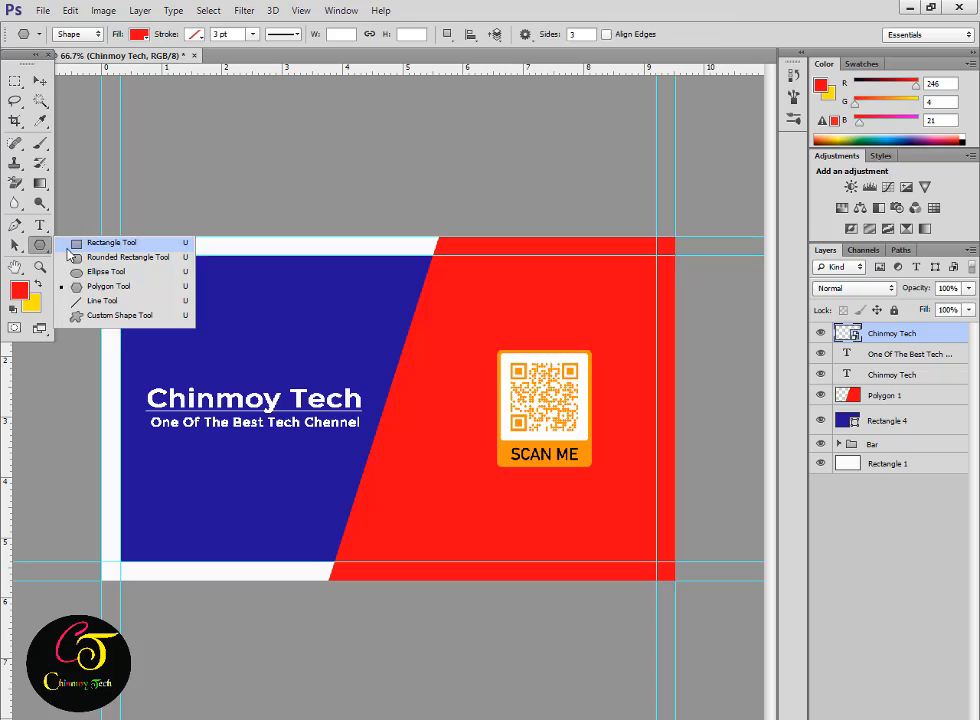
click(105, 243)
drag(422, 237, 686, 254)
click(22, 292)
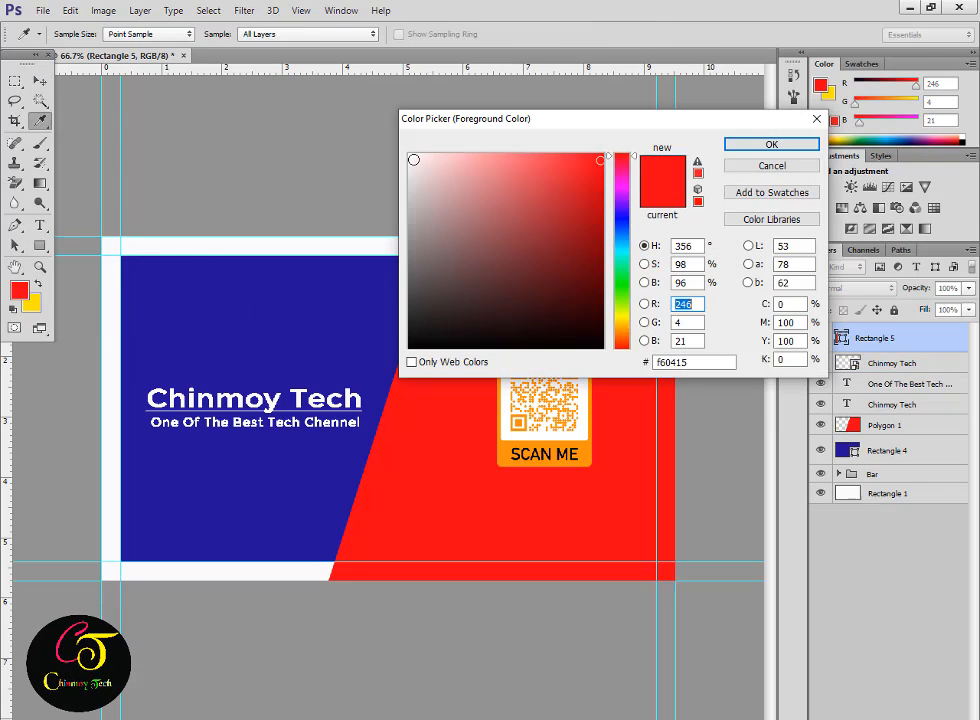
click(413, 160)
click(770, 143)
click(447, 34)
click(490, 85)
drag(396, 237, 686, 247)
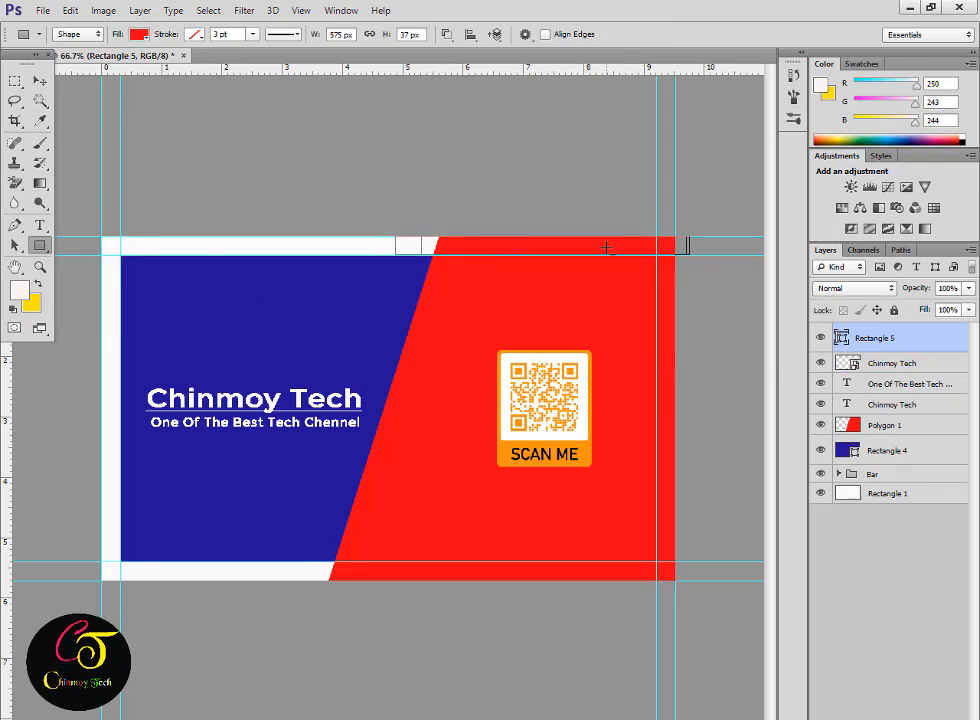
Rasterize the Rectangle 5 layer and try loading its and the QR layer's pixels as selections.
right_click(895, 338)
click(764, 288)
ctrl+click(848, 334)
click(494, 286)
ctrl+click(848, 355)
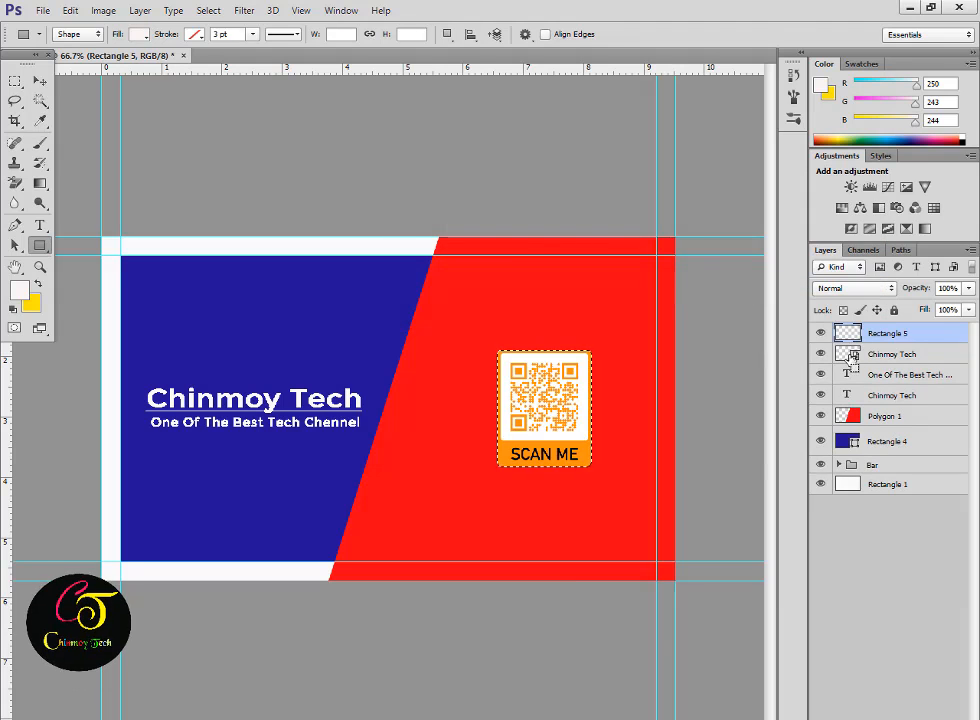
click(880, 354)
ctrl+click(848, 334)
click(498, 288)
click(21, 291)
key(Return)
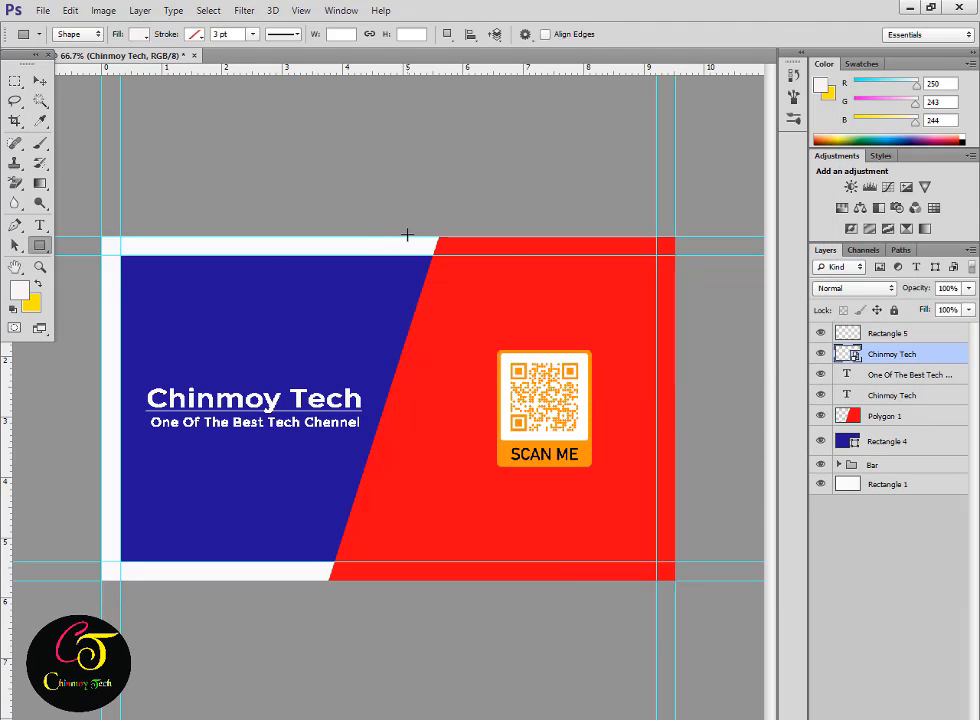
Draw another rectangle along the top band to the right guide, then hide Rectangle 6.
drag(658, 255, 675, 255)
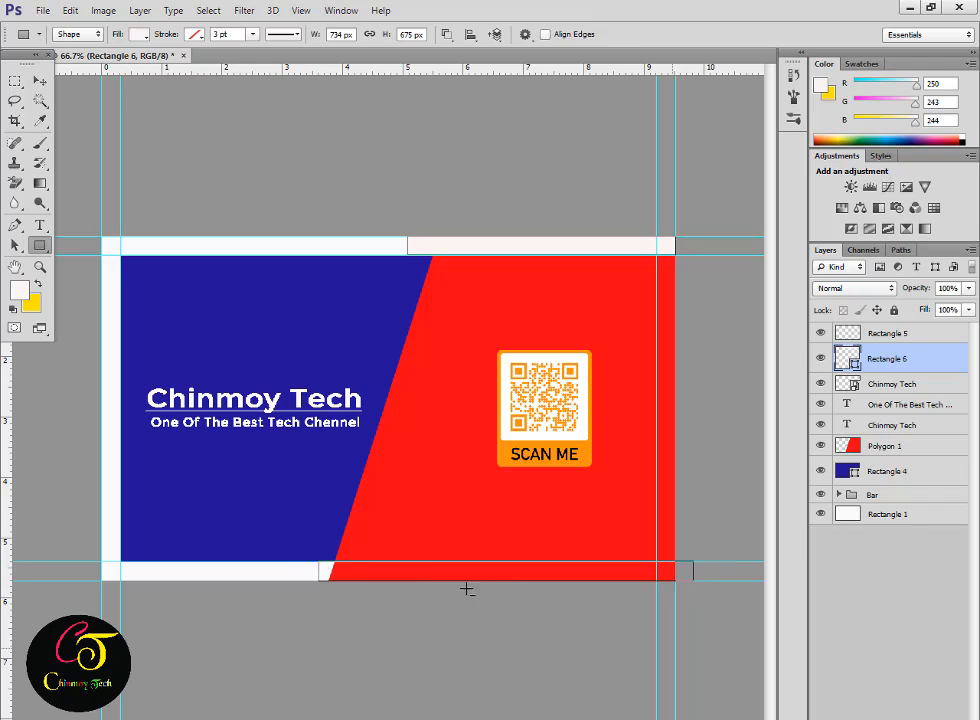
alt+click(527, 297)
key(Return)
click(820, 359)
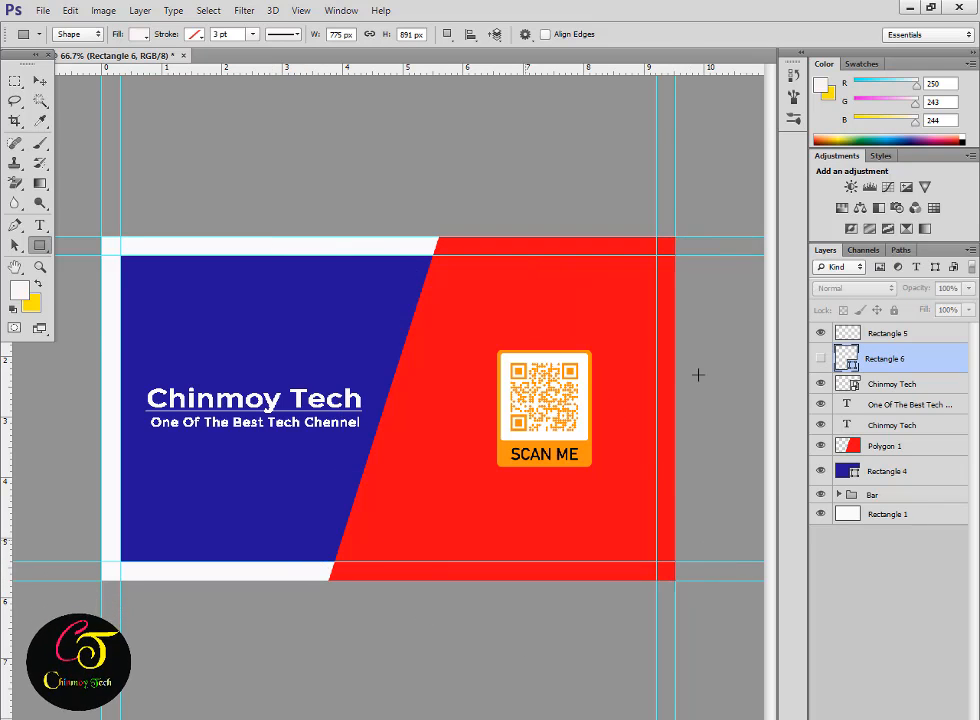
Duplicate the whole image as a new document named 'font part'.
click(108, 11)
click(131, 212)
text(font part)
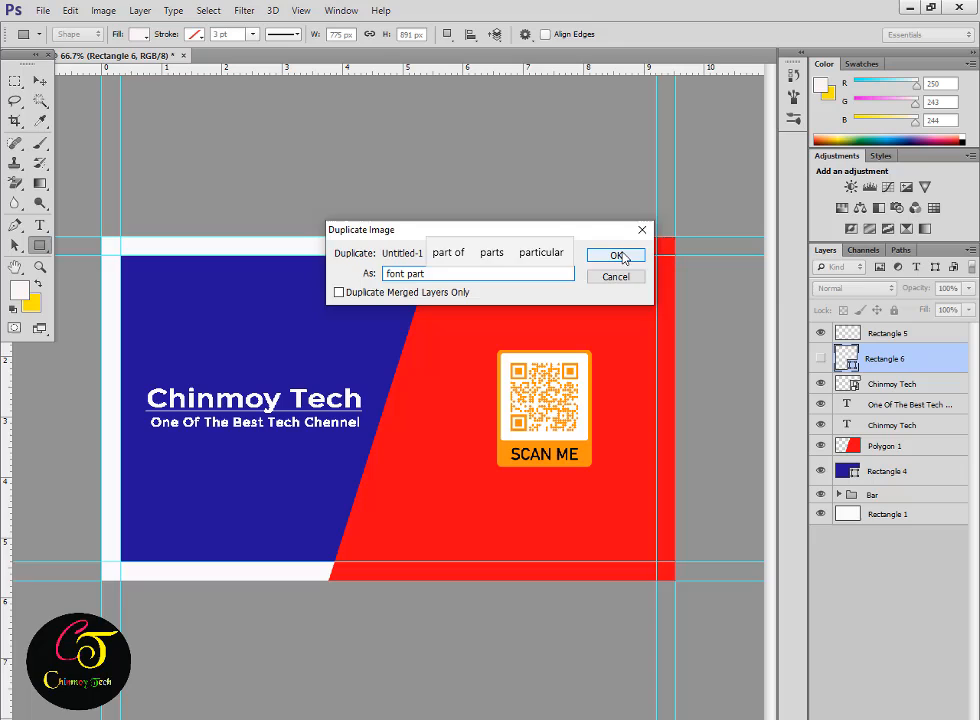
click(619, 256)
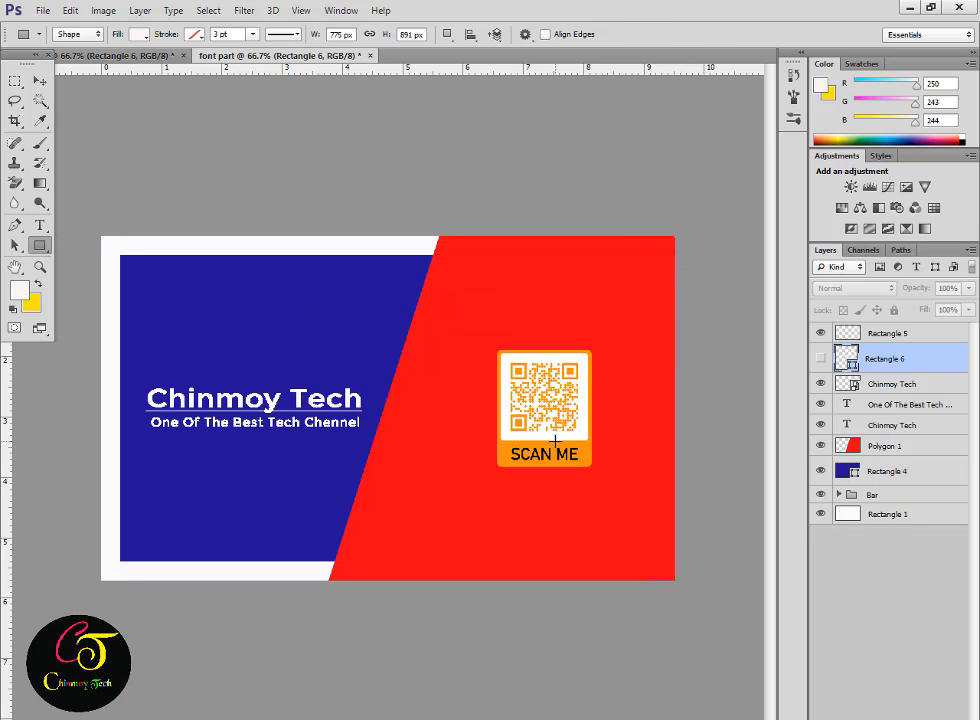
In the 'font part' copy, hide the QR code layer.
key(v)
ctrl+click(527, 455)
click(820, 384)
click(42, 247)
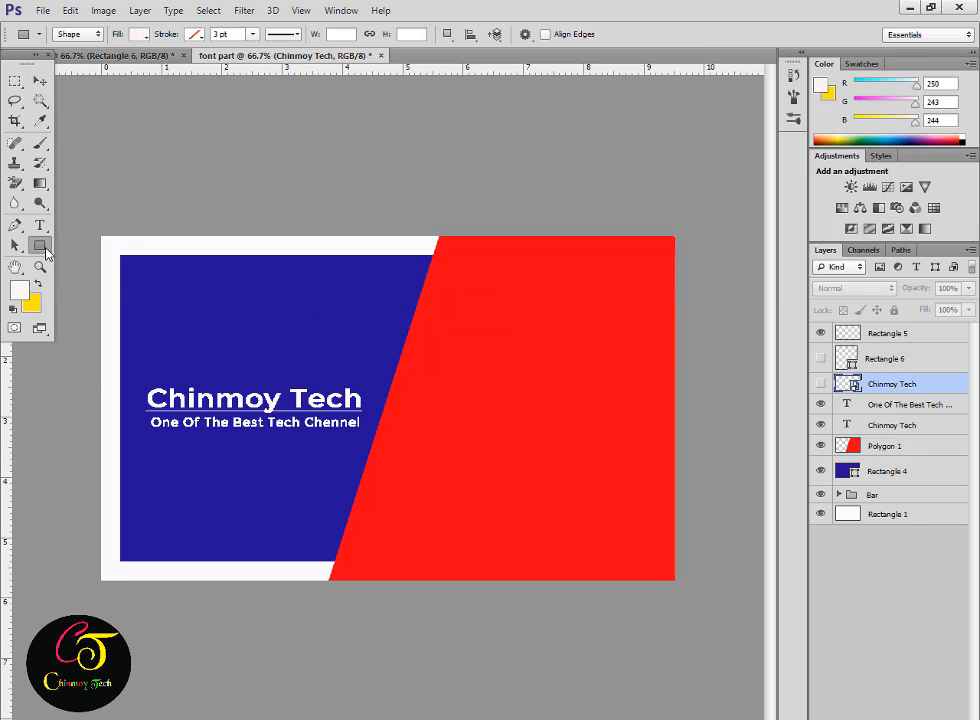
Draw a white rectangle near the diagonal edge and rotate it to about 16.68°.
click(40, 246)
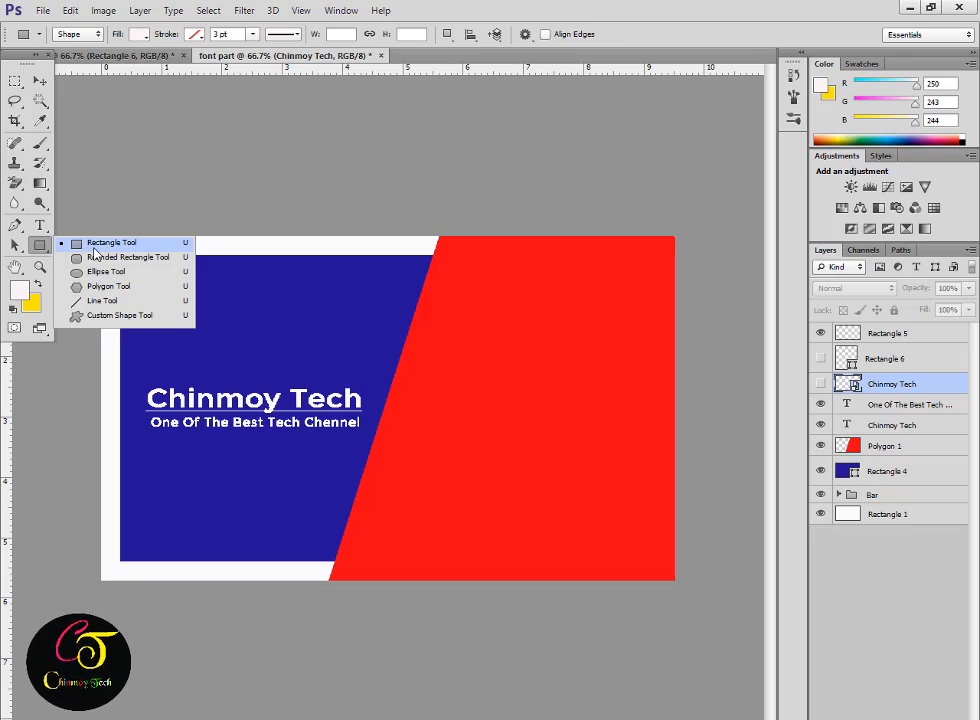
click(75, 244)
drag(483, 249, 465, 610)
key(ctrl+t)
drag(451, 516, 408, 517)
mouse_move(417, 595)
mouse_down()
mouse_move(396, 599)
mouse_move(404, 599)
mouse_up()
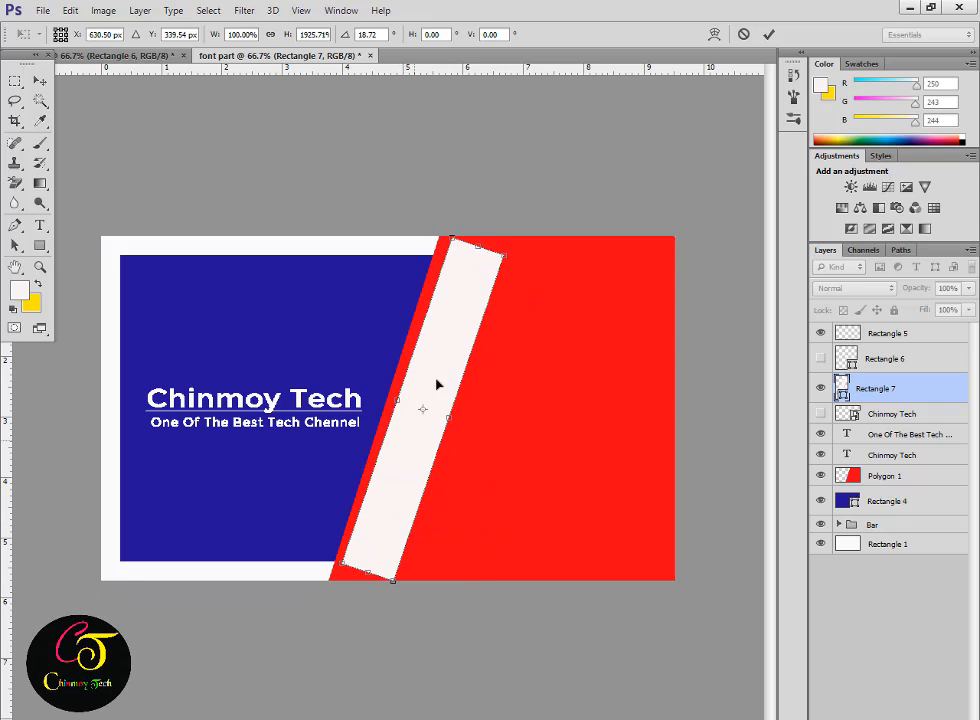
drag(434, 363, 434, 355)
drag(391, 608, 399, 607)
drag(405, 470, 407, 455)
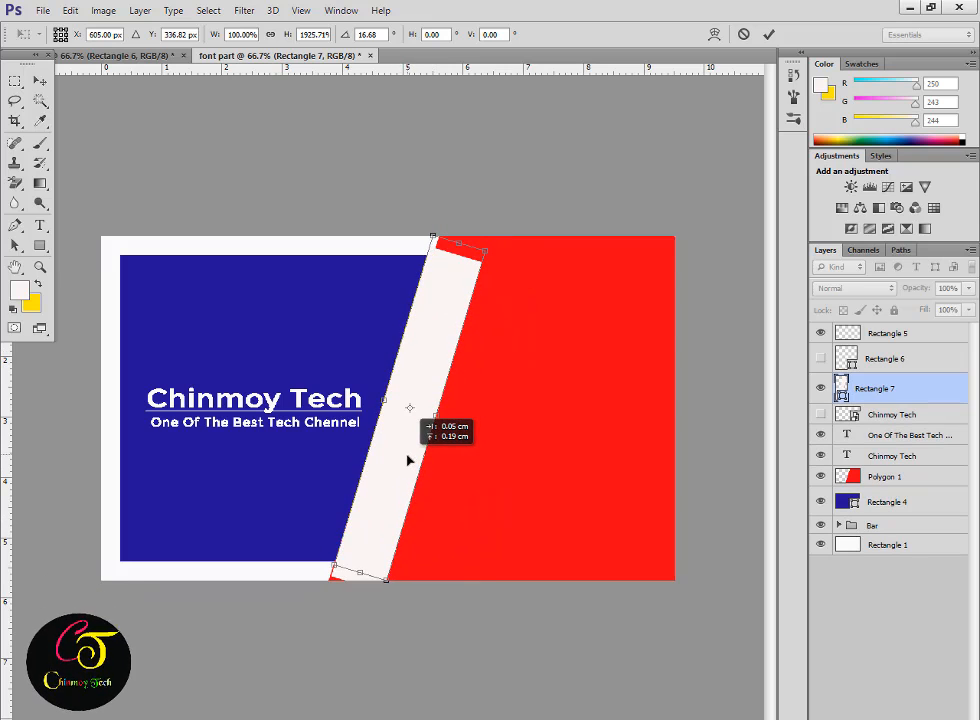
key(Return)
Shrink the white bar from its top corner and raise its bottom edge slightly.
key(ctrl+t)
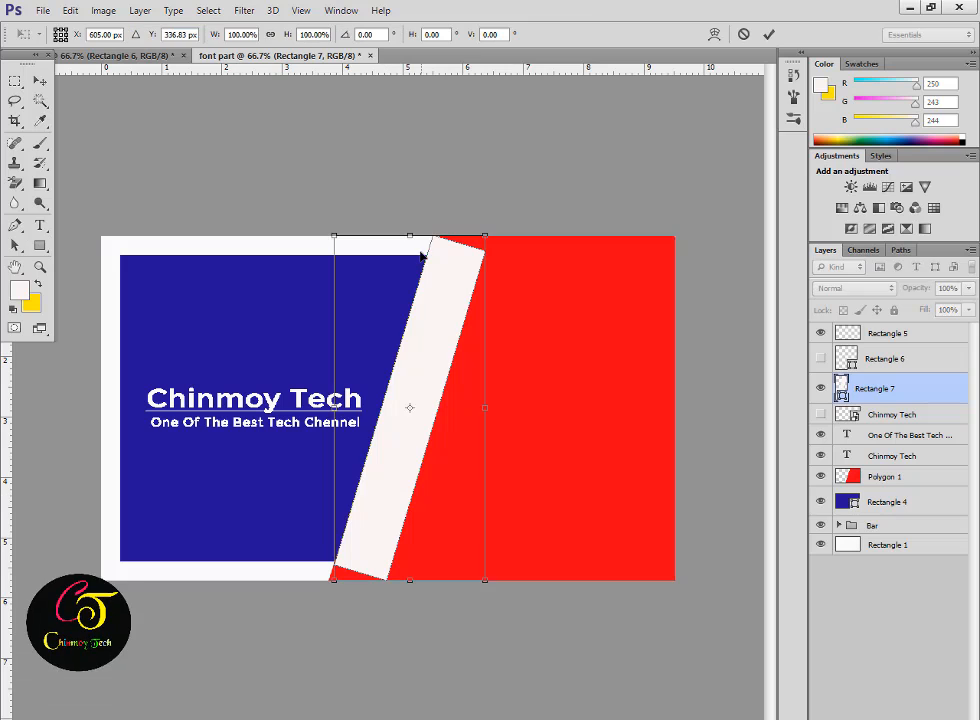
drag(484, 234, 478, 256)
drag(335, 582, 337, 572)
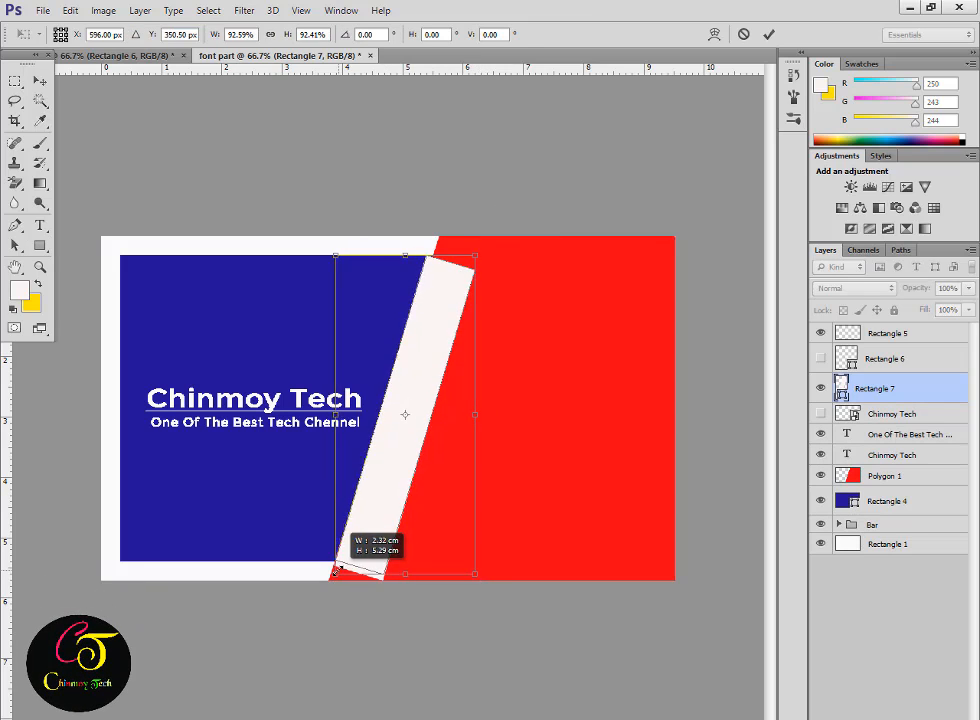
key(Return)
key(ctrl+t)
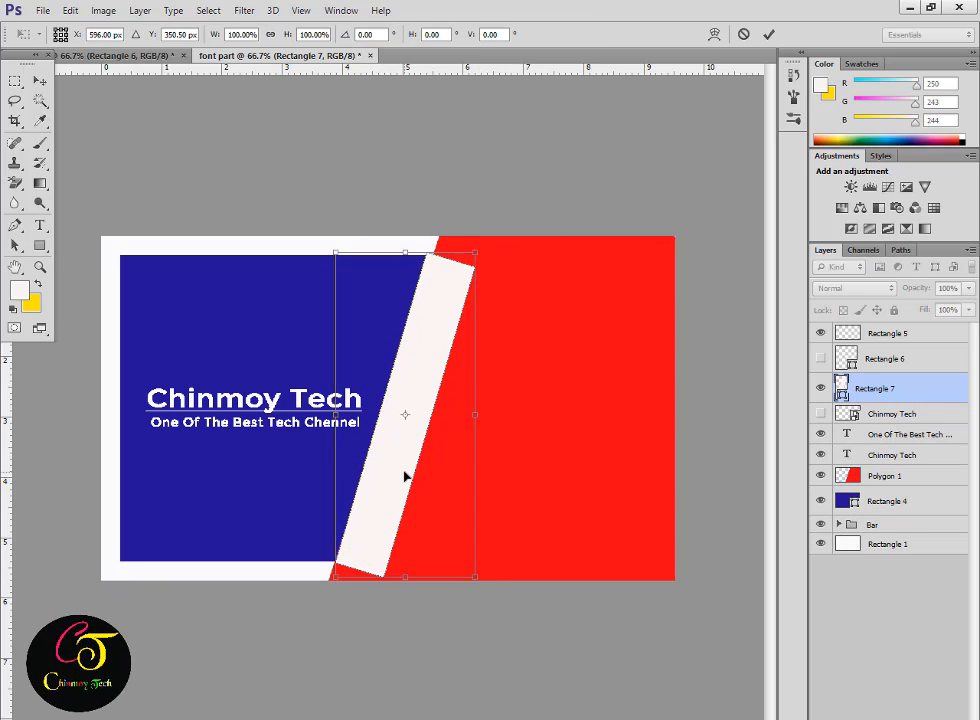
key(Return)
Distort the bar's corners, narrow it, and rotate it onto the blue/red diagonal.
right_click(413, 436)
key(Escape)
key(ctrl+t)
right_click(406, 411)
click(458, 494)
drag(475, 254, 479, 258)
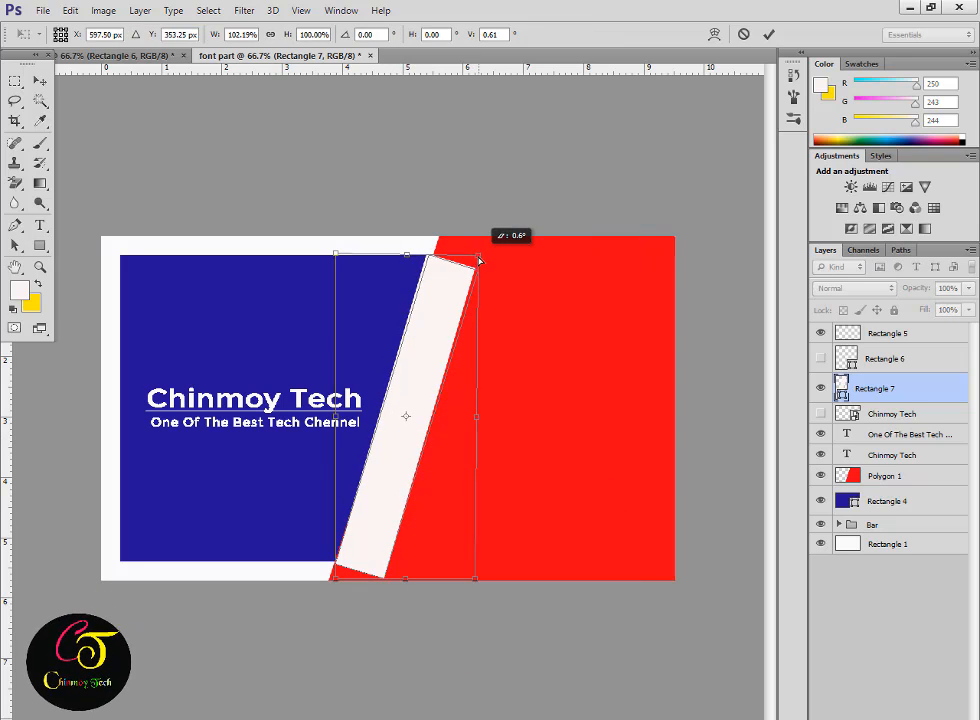
drag(430, 421, 422, 421)
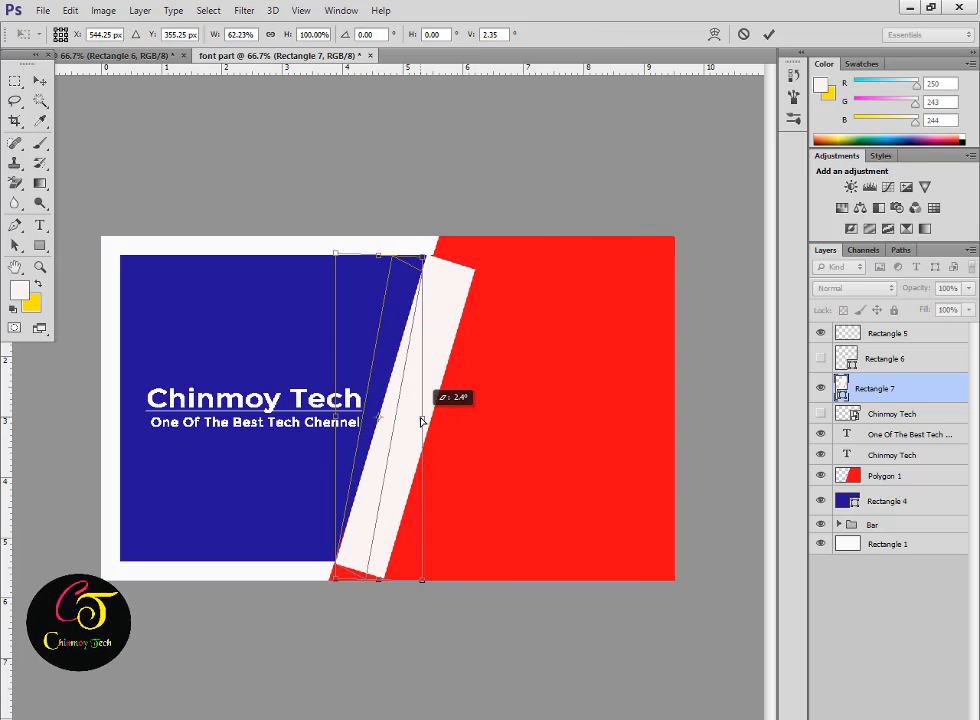
drag(372, 444, 397, 451)
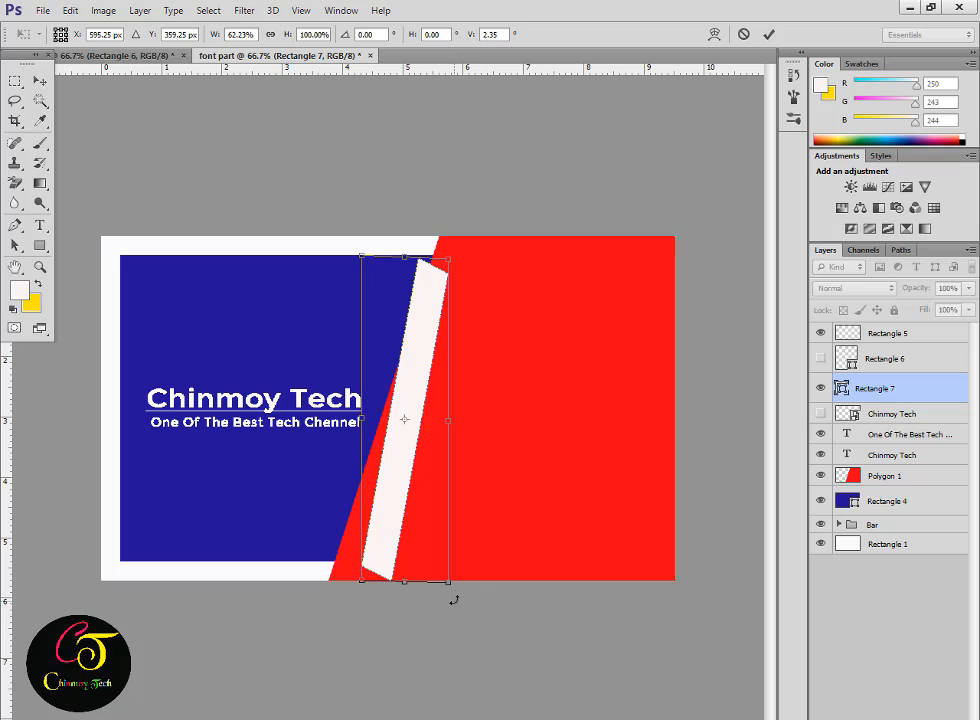
drag(454, 600, 432, 594)
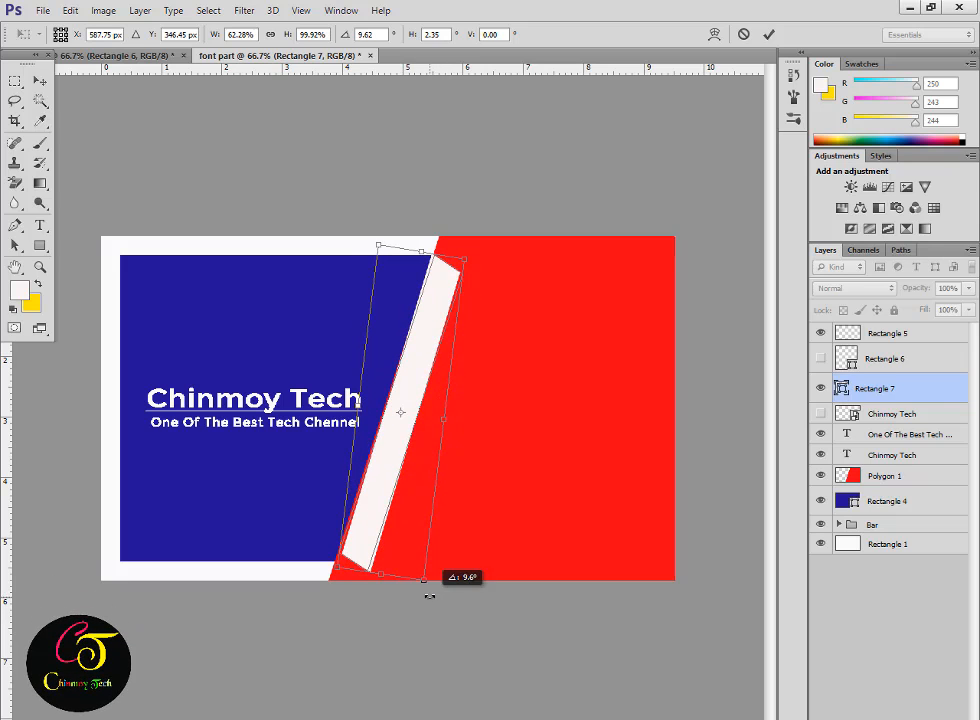
key(Return)
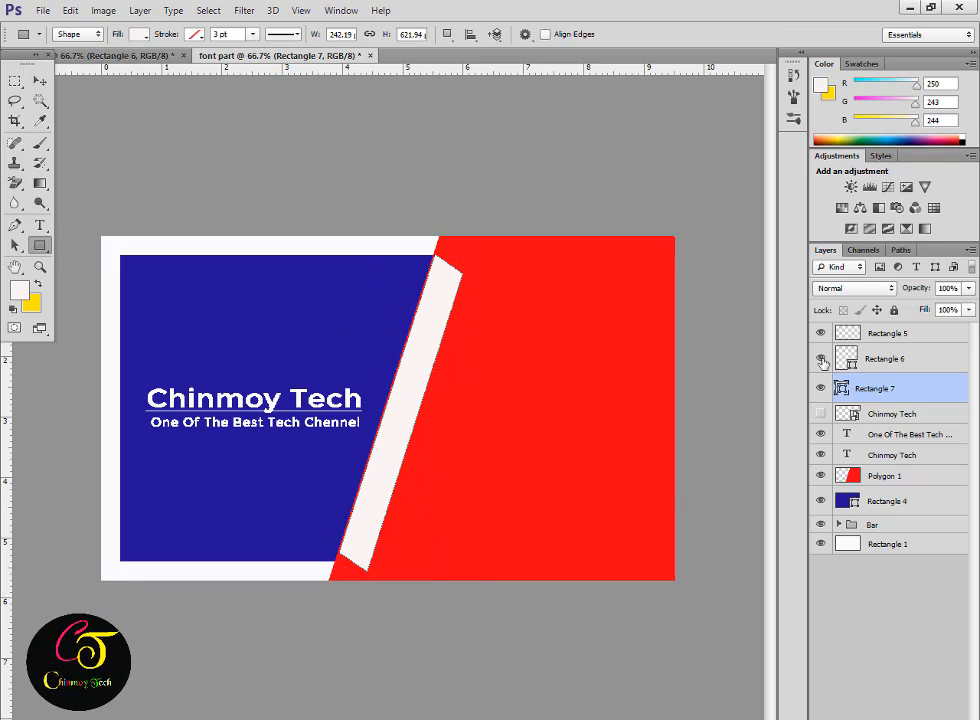
Expand the Bar group, hide the rounded outline Rectangle 3, and attempt a Magic Wand selection.
click(820, 526)
click(839, 524)
double_click(864, 549)
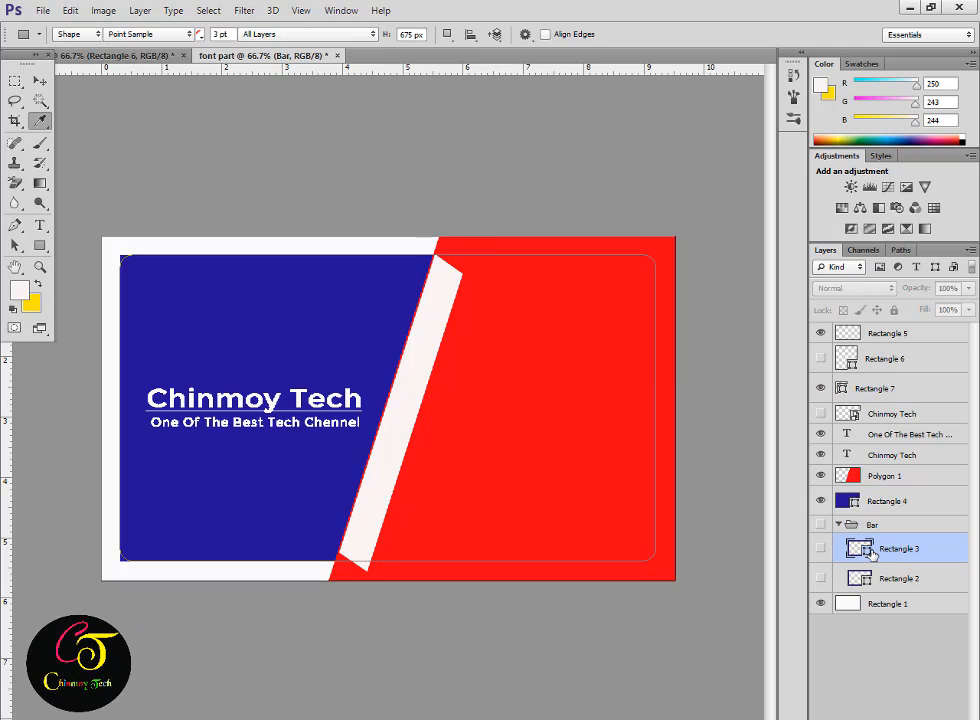
key(Escape)
click(820, 549)
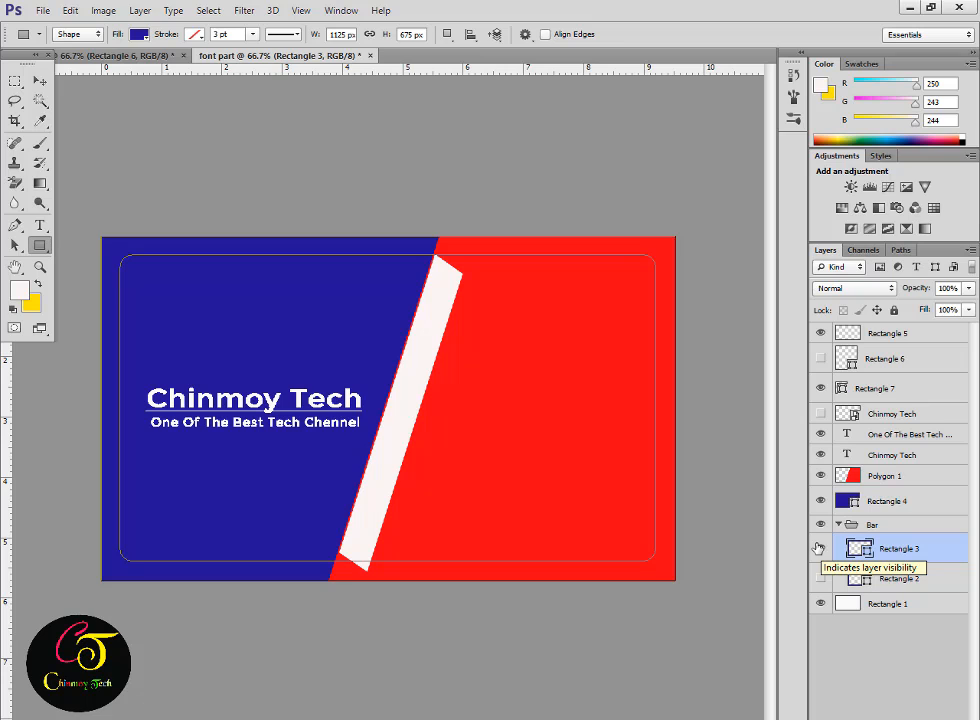
click(820, 548)
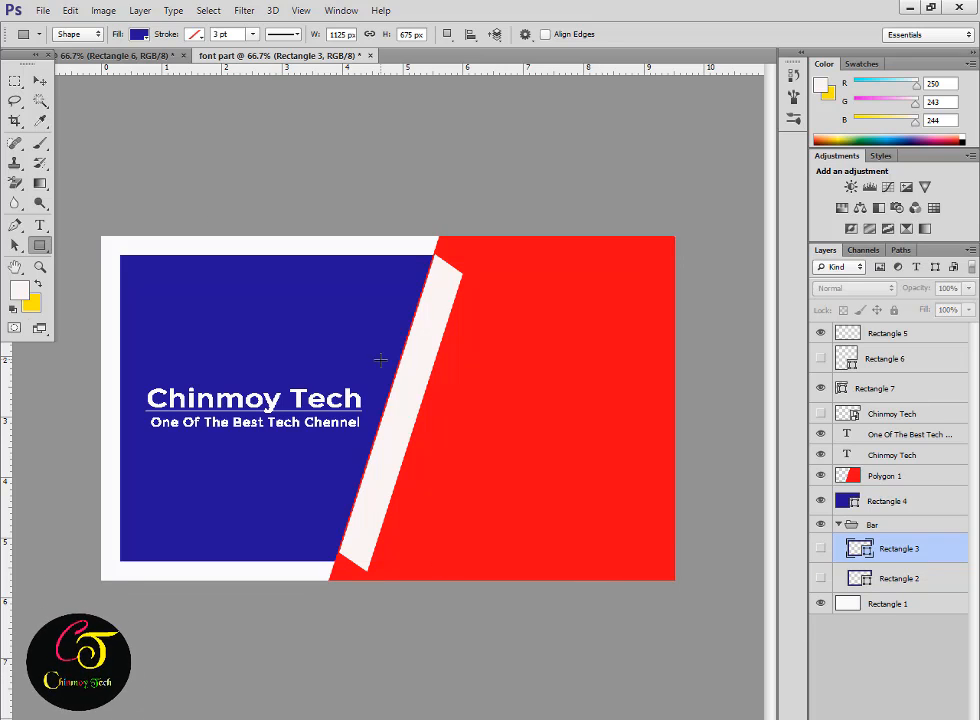
key(w)
click(316, 252)
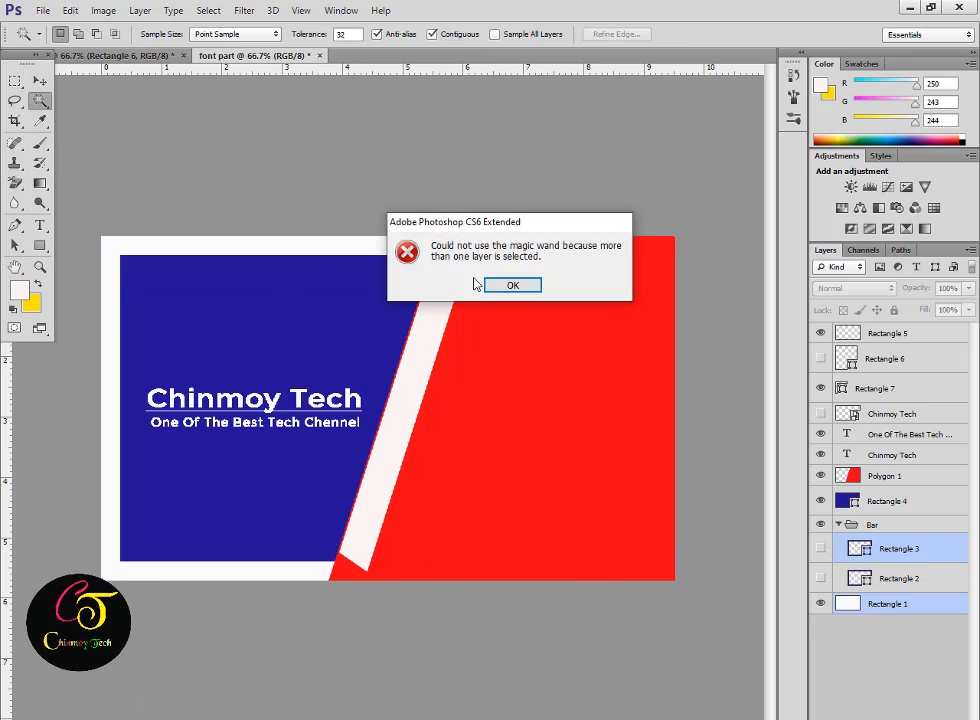
click(511, 284)
Add a rasterized near-white bar along the card's top edge above the Chinmoy Tech layer.
key(u)
drag(675, 256, 675, 257)
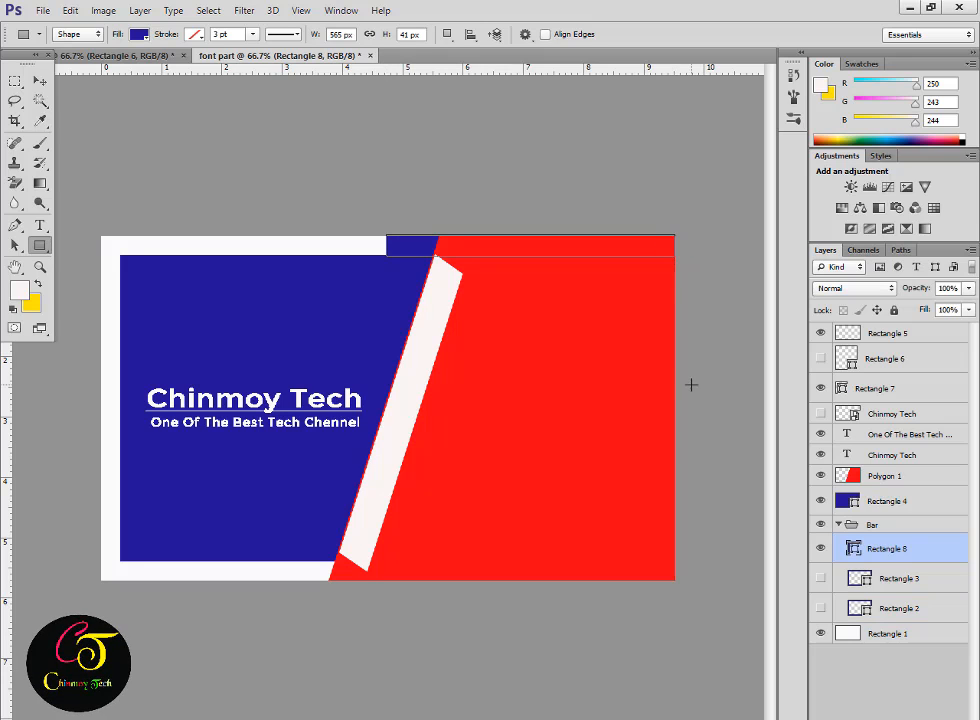
drag(897, 553, 895, 447)
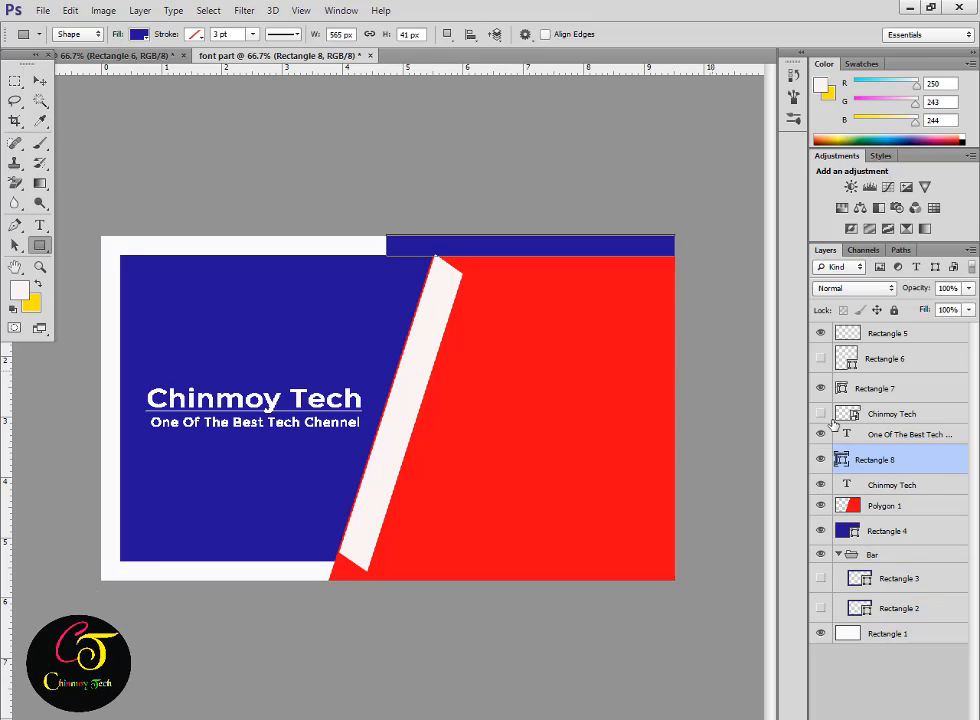
right_click(870, 459)
click(772, 333)
key(ctrl+BackSpace)
key(alt+BackSpace)
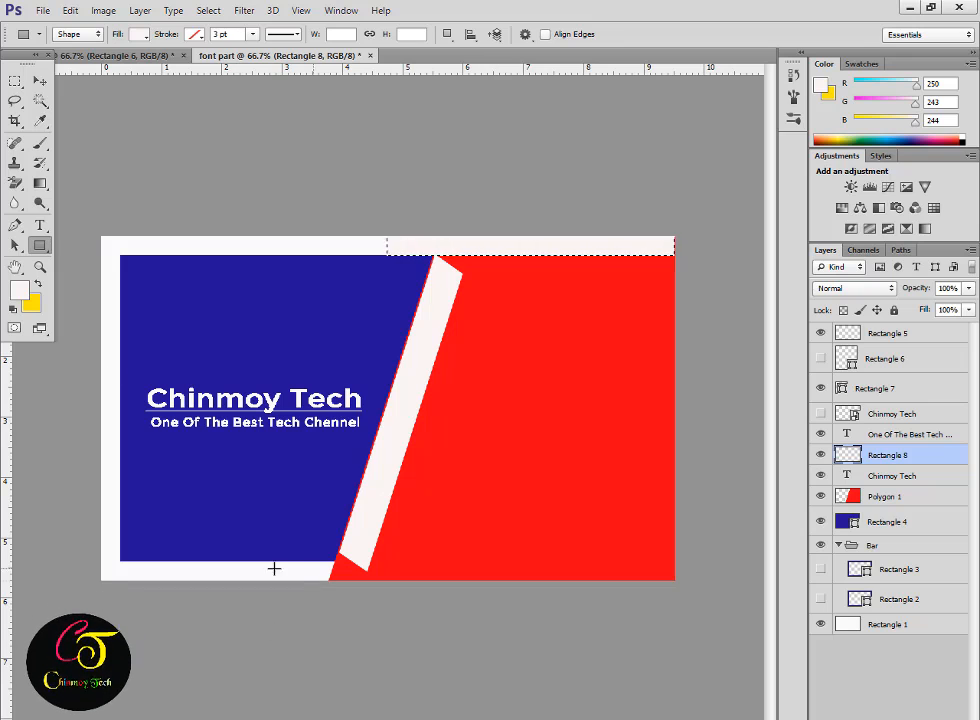
Add a near-white bar along the bottom edge, then draw a rectangle across the red half.
mouse_move(322, 561)
mouse_down()
mouse_move(440, 582)
mouse_move(677, 581)
mouse_up()
right_click(880, 459)
click(705, 283)
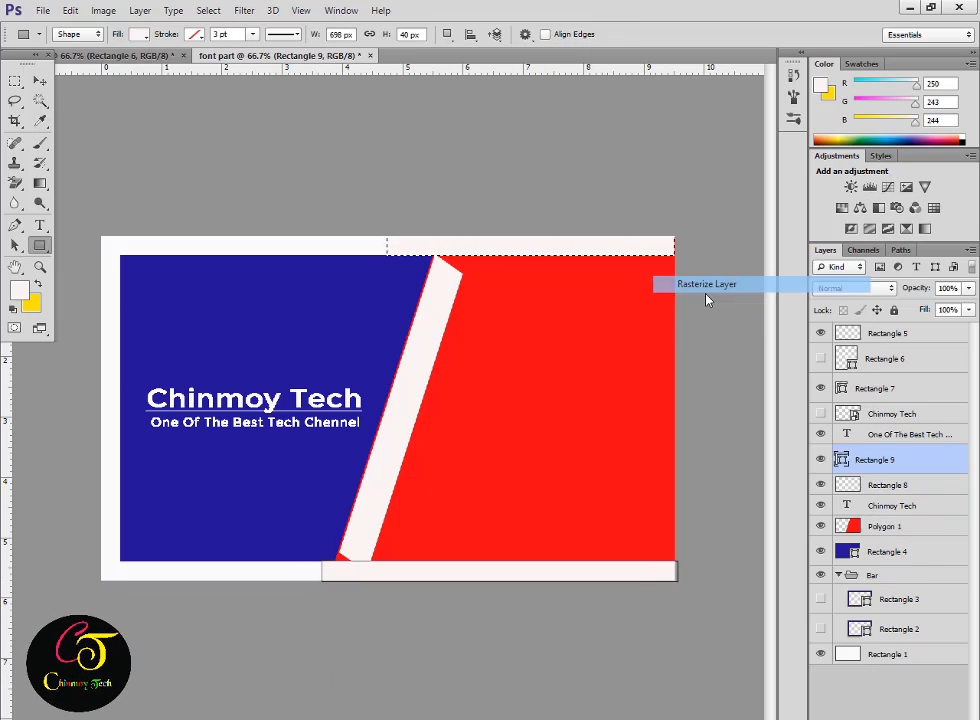
ctrl+click(848, 455)
key(ctrl+BackSpace)
key(alt+BackSpace)
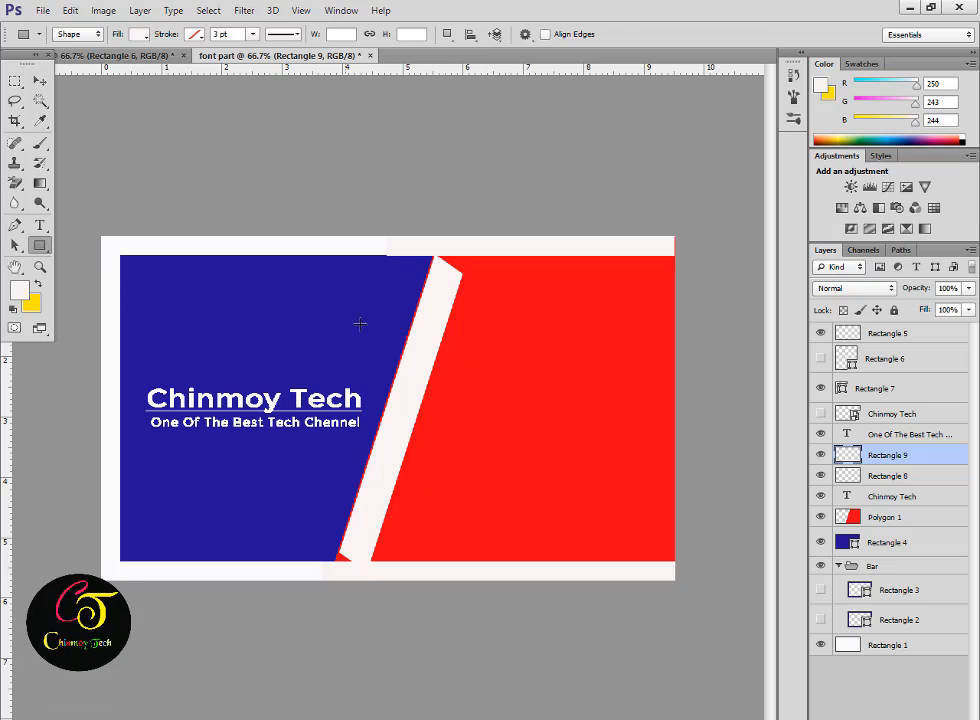
drag(401, 323, 675, 384)
Fill the red-half rectangle with dark red and reposition the stripe.
click(20, 290)
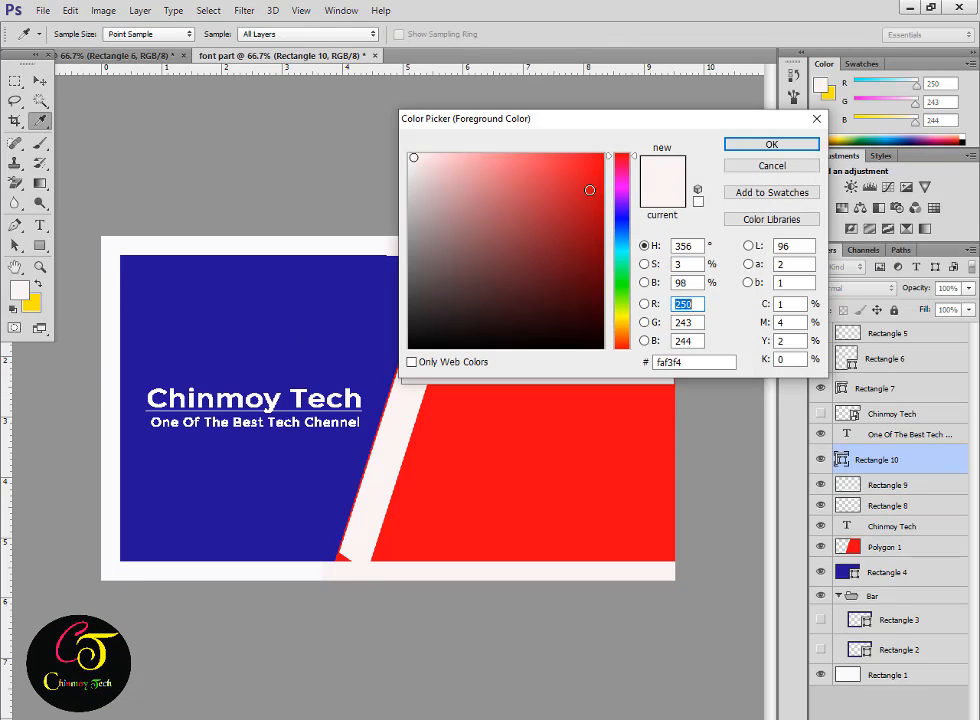
key(Return)
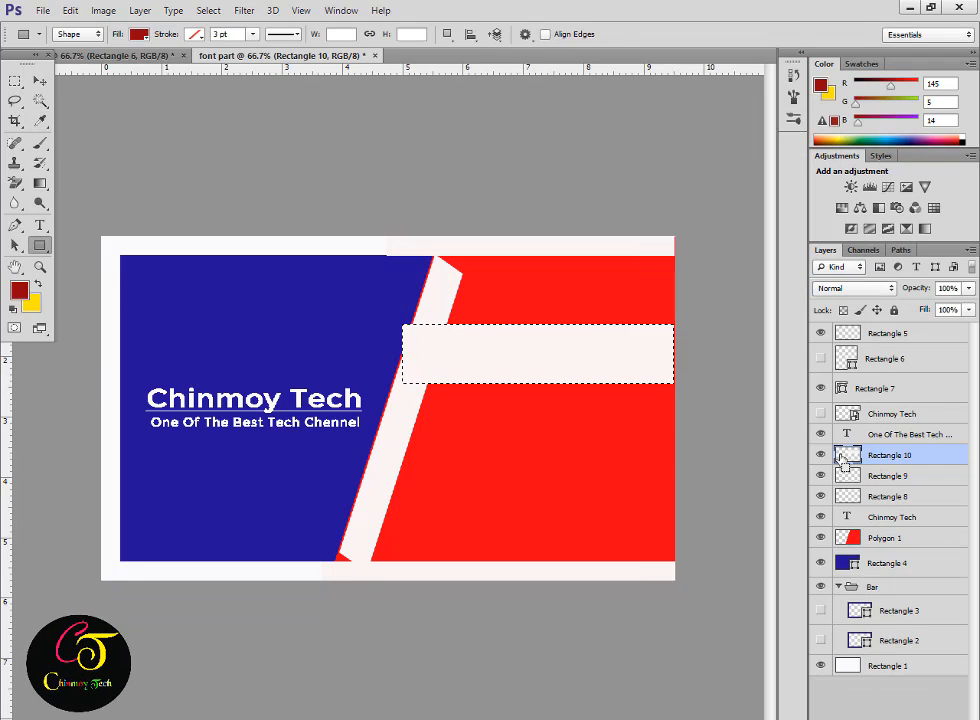
key(alt+BackSpace)
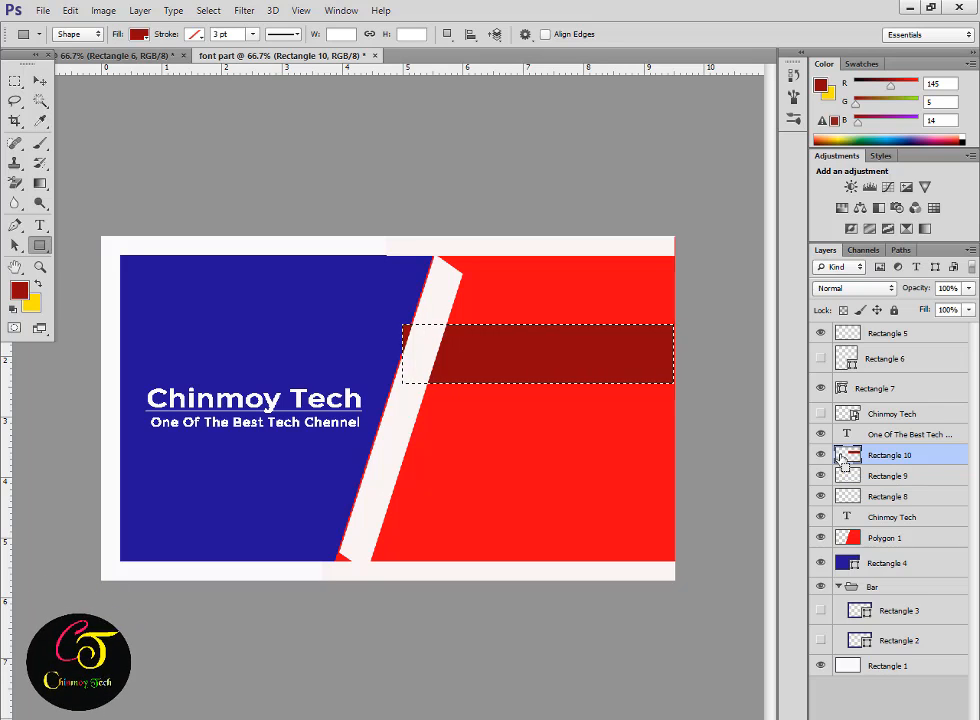
key(v)
drag(571, 381, 599, 524)
key(ctrl+t)
click(769, 34)
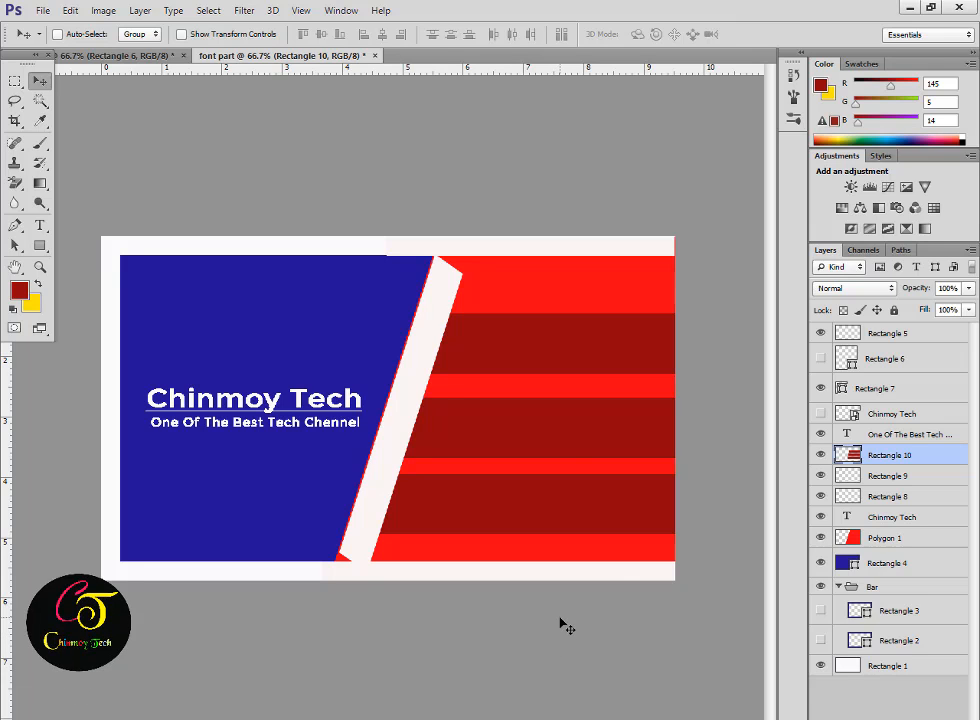
Draw a near-white strip along the card's right edge.
click(19, 292)
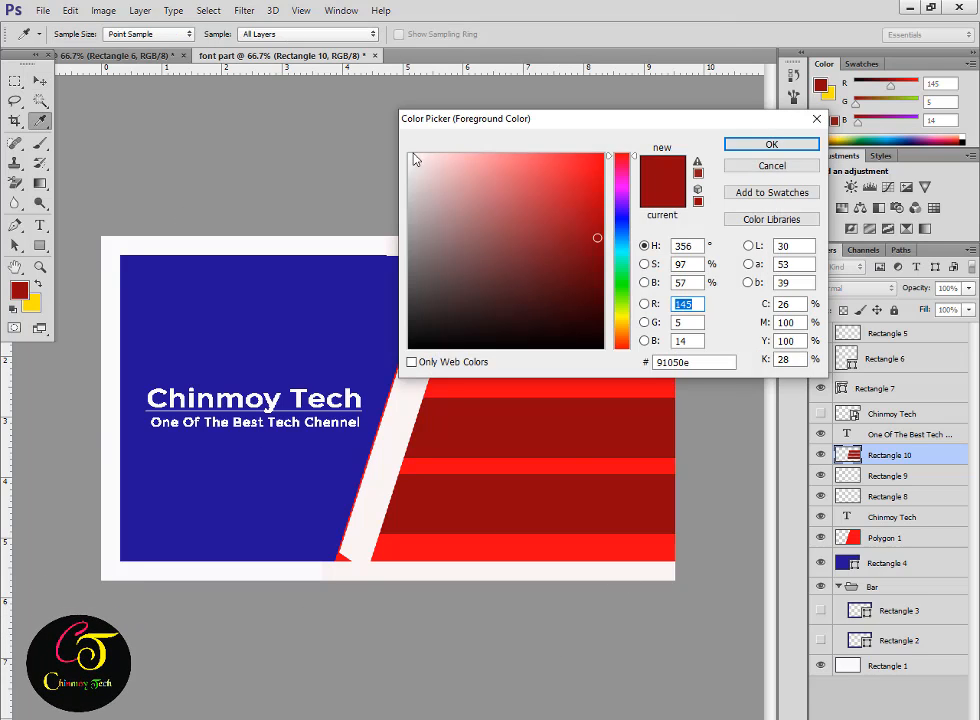
click(739, 146)
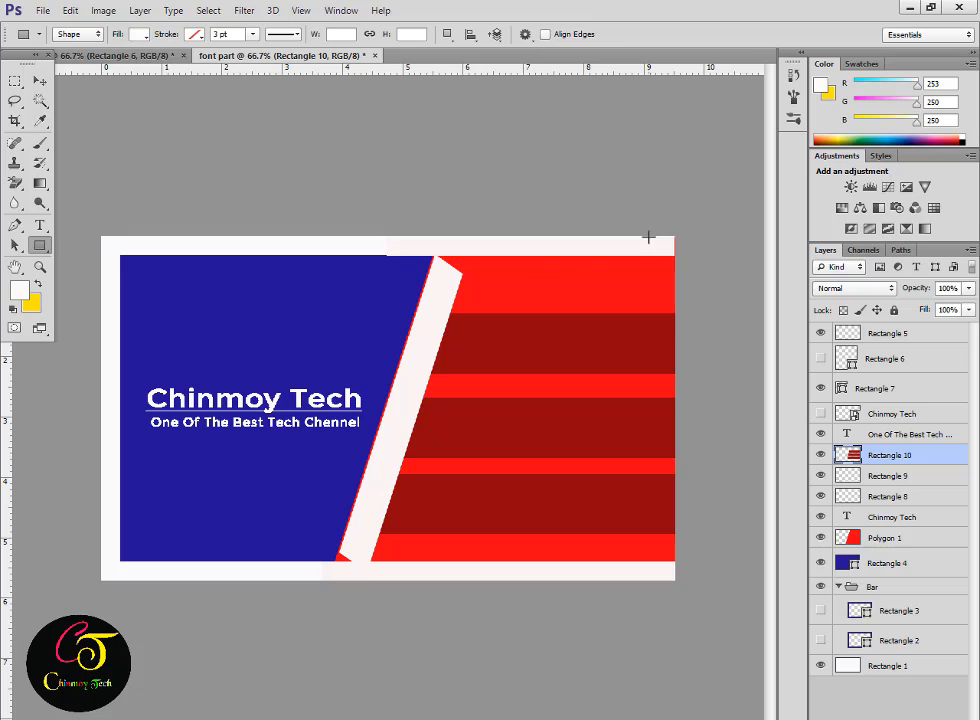
drag(672, 584, 673, 583)
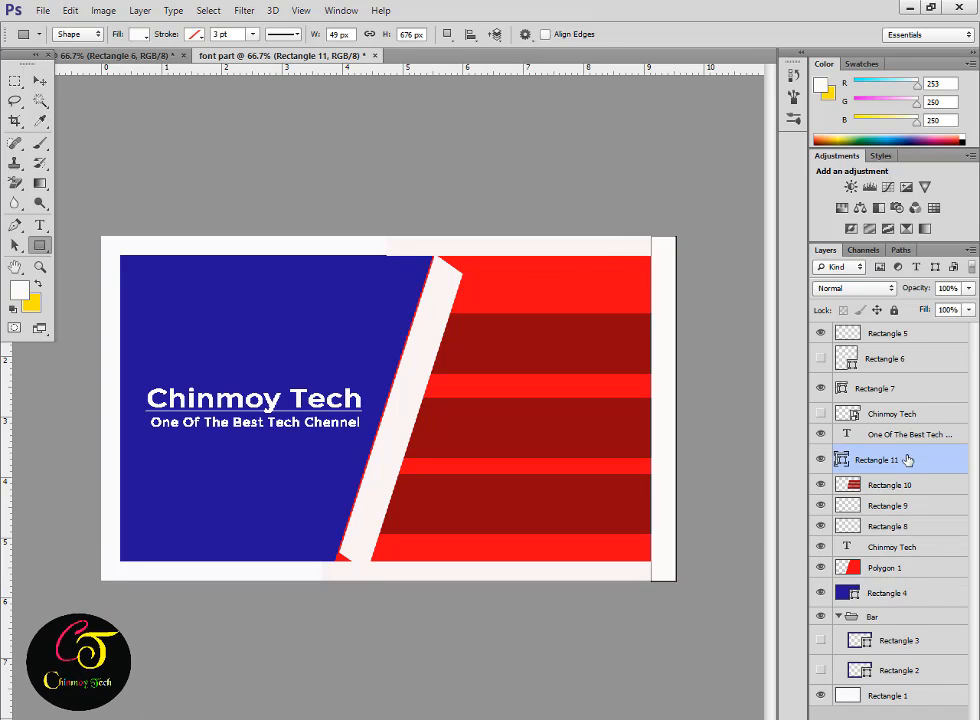
Type the cardholder's name as 12 pt text on the upper dark red stripe.
click(42, 230)
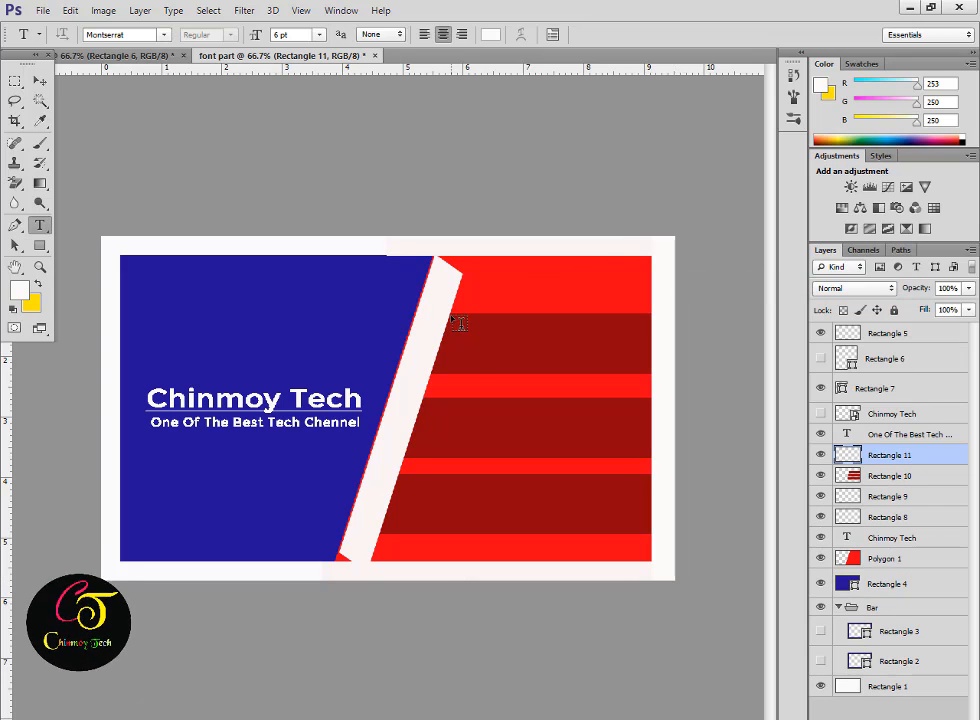
drag(451, 315, 641, 370)
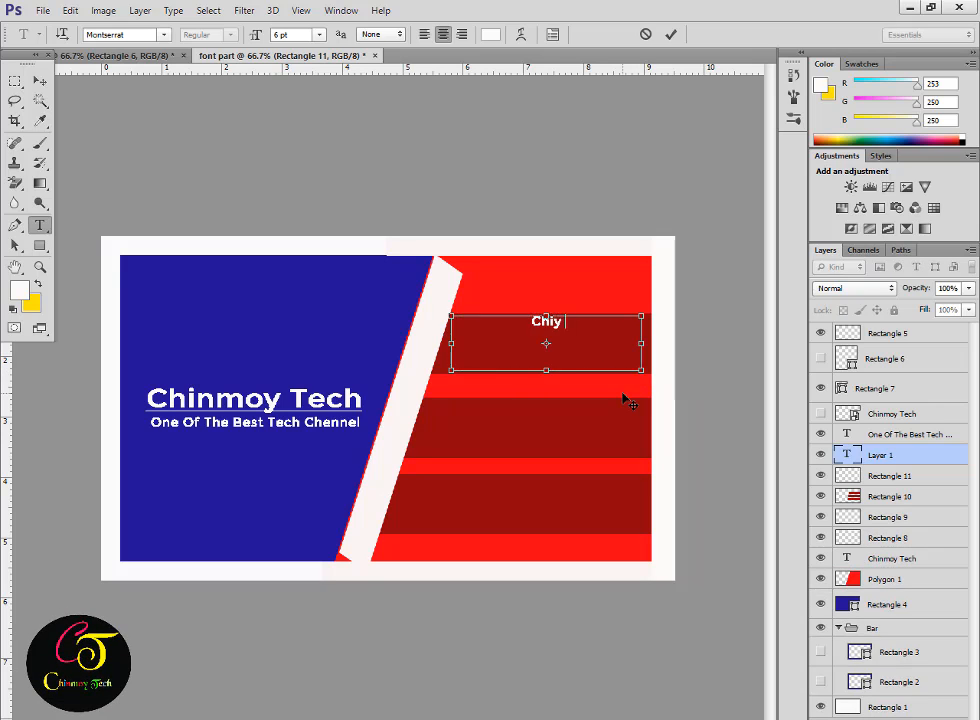
key(ctrl+a)
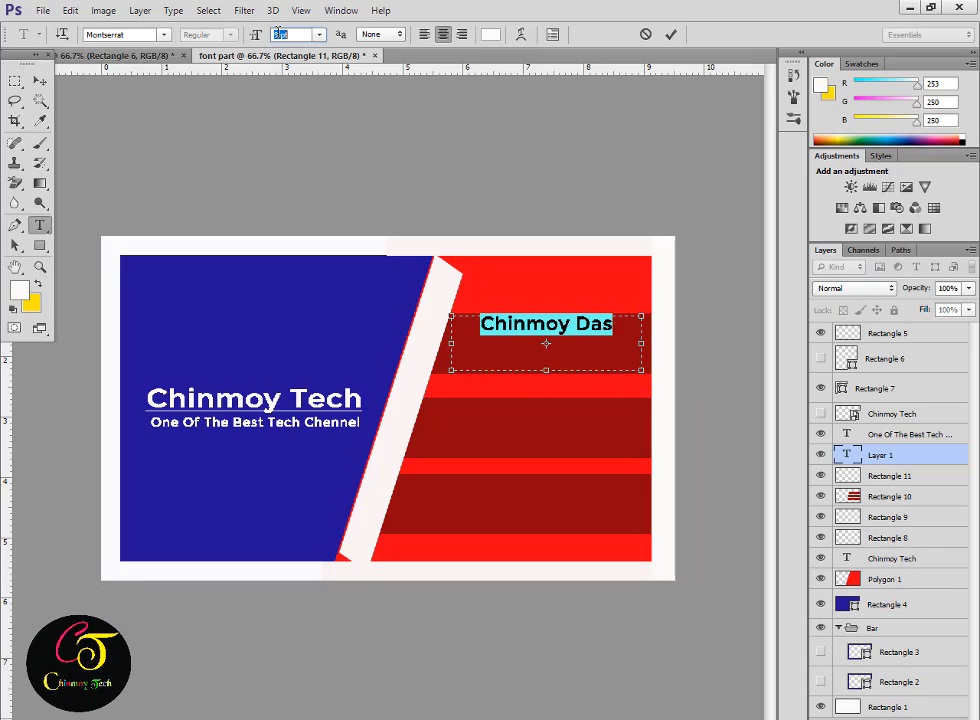
scroll(279, 31, up, 3)
key(ctrl+t)
click(685, 324)
click(798, 42)
click(671, 34)
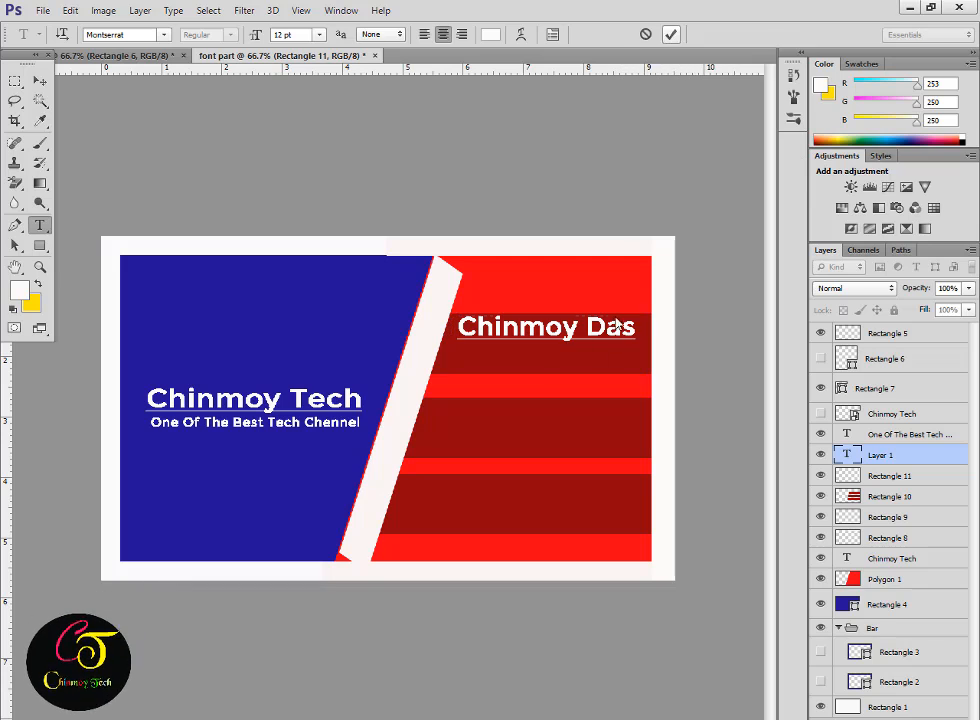
Duplicate the name line below it and change the copy to left-aligned 'Manager'.
key(v)
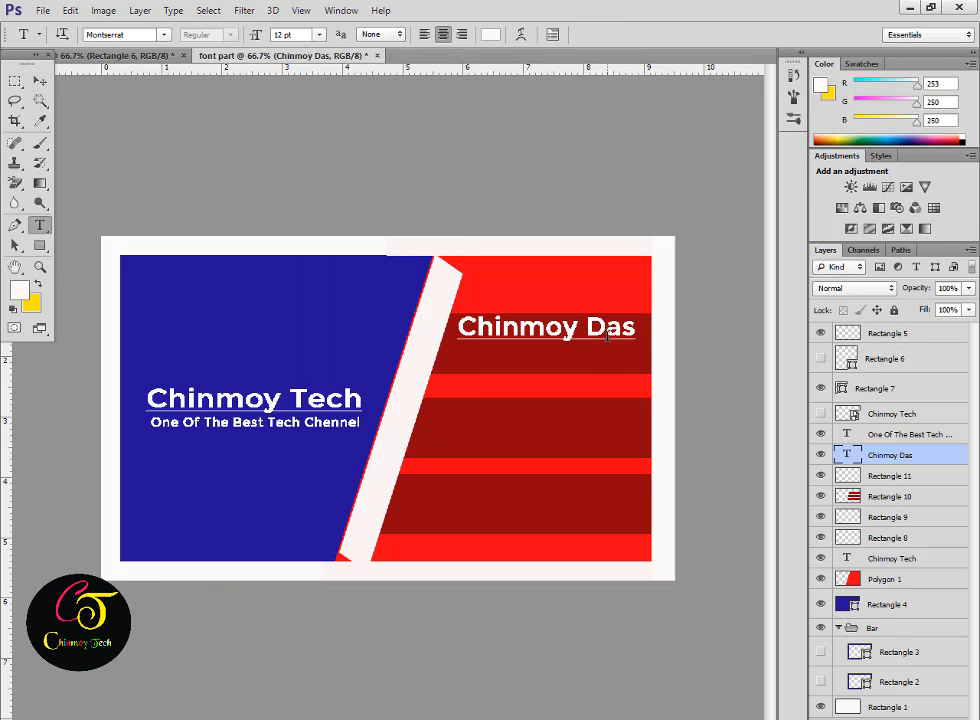
alt+drag(573, 339, 567, 366)
key(y)
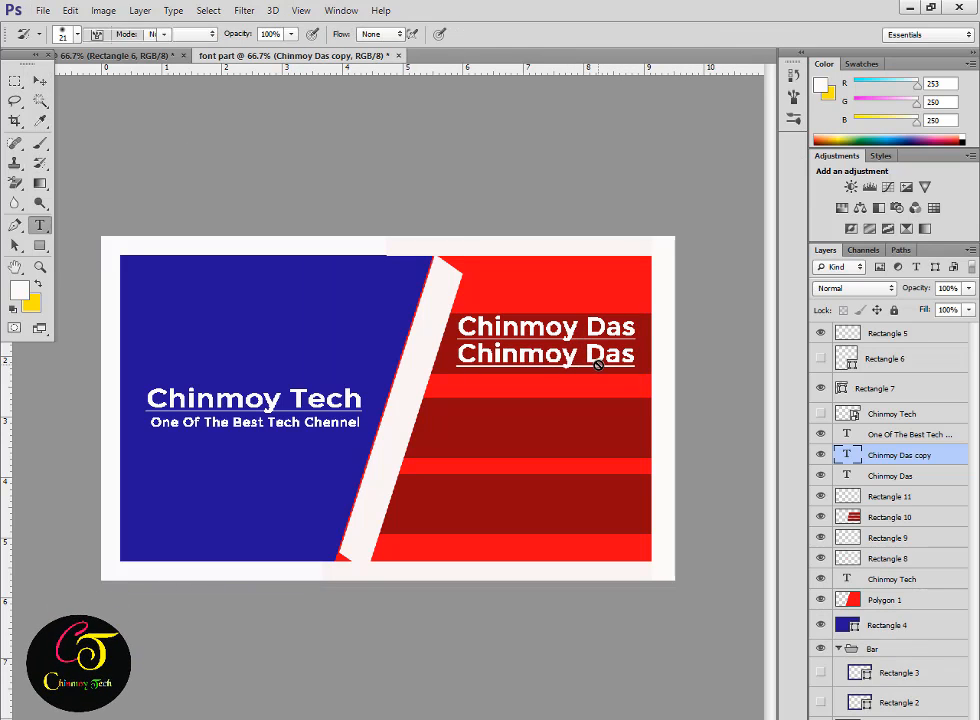
triple_click(598, 358)
text(Manager)
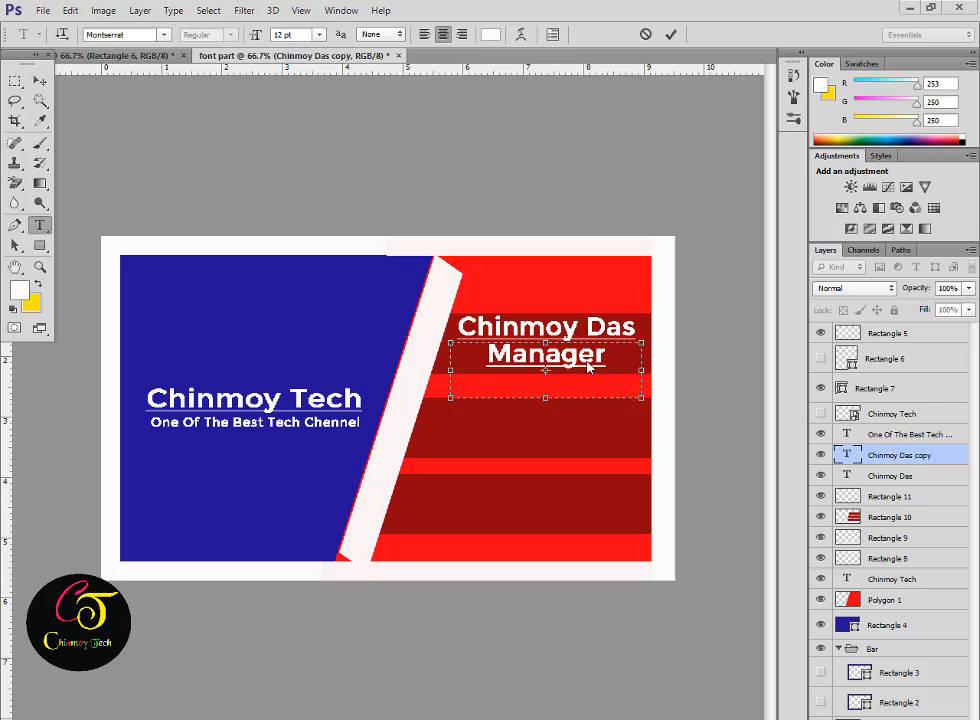
key(ctrl+a)
key(ctrl+t)
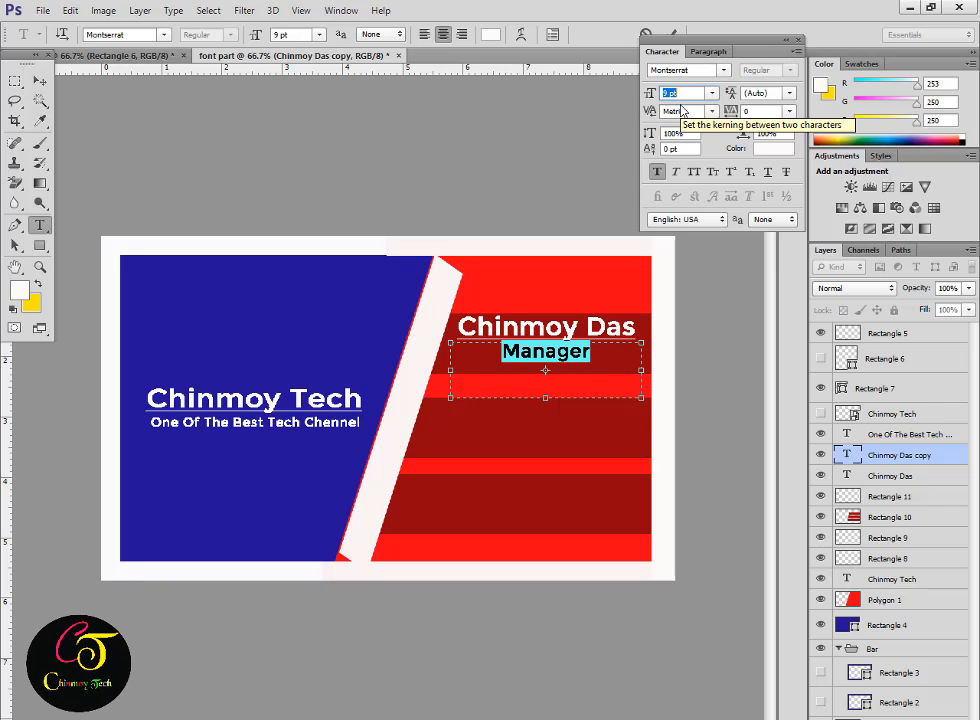
key(ctrl+shift+l)
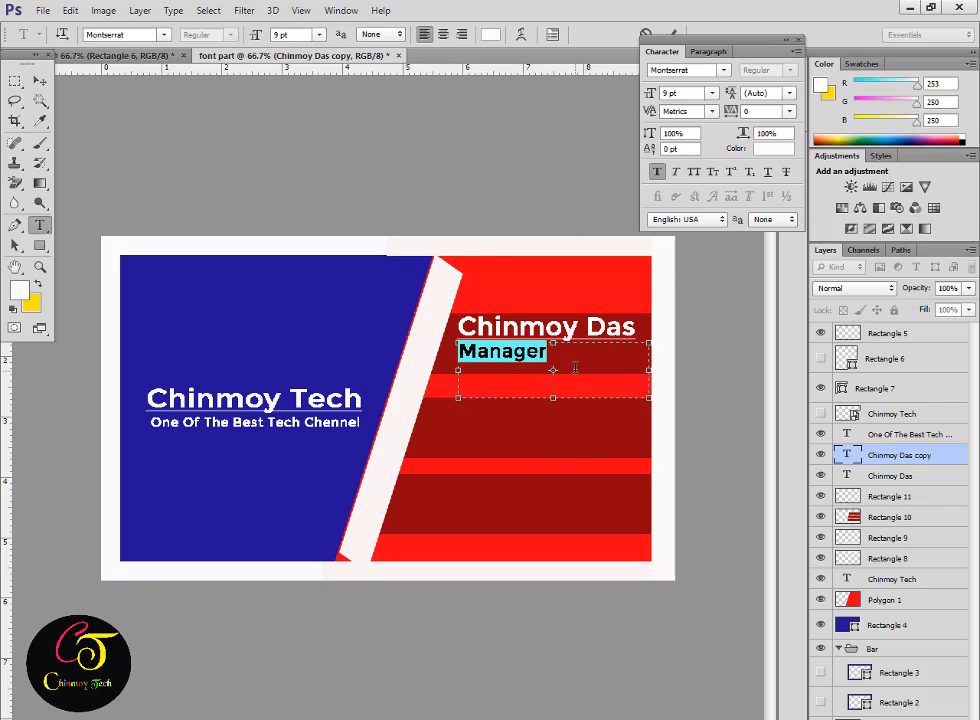
key(ctrl+t)
key(ctrl+Return)
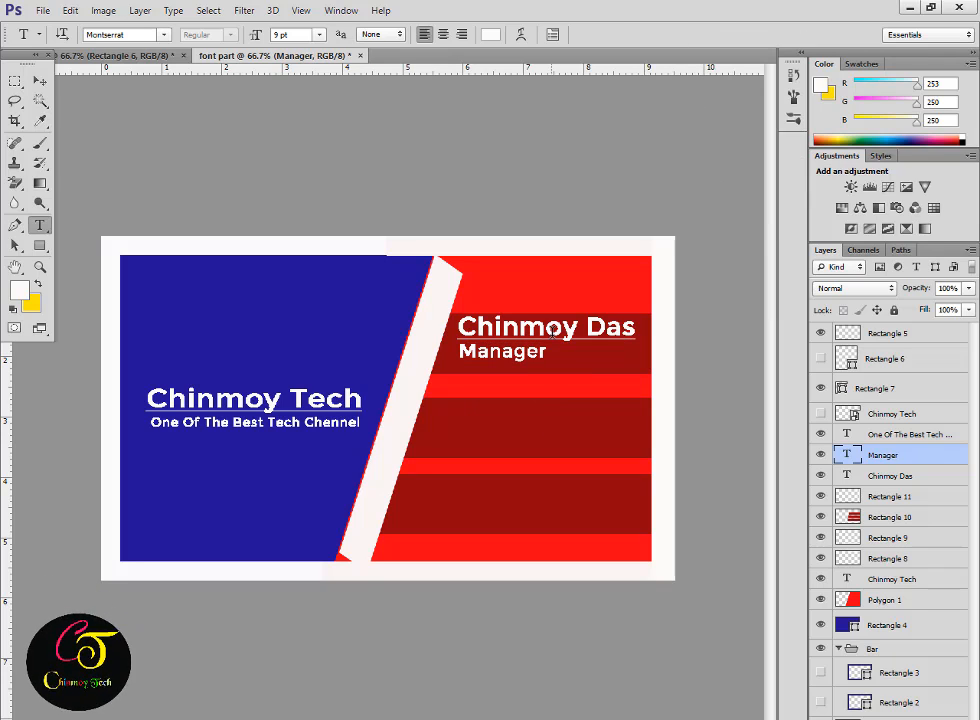
Copy the name layer, replace its text with the e-mail address, and position it on the next stripe.
key(v)
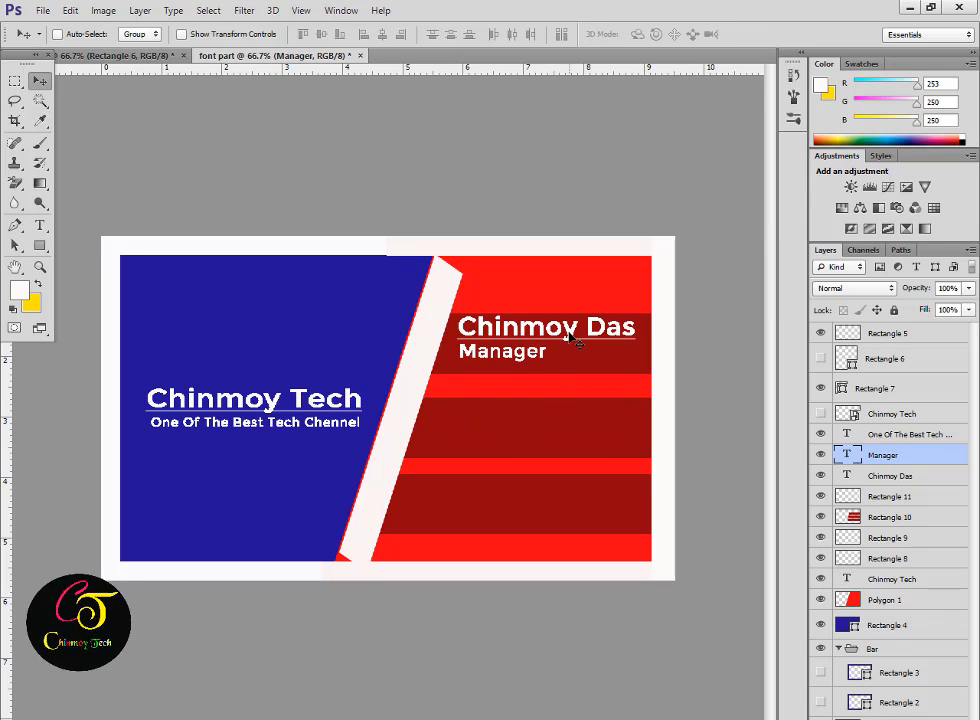
ctrl+click(567, 340)
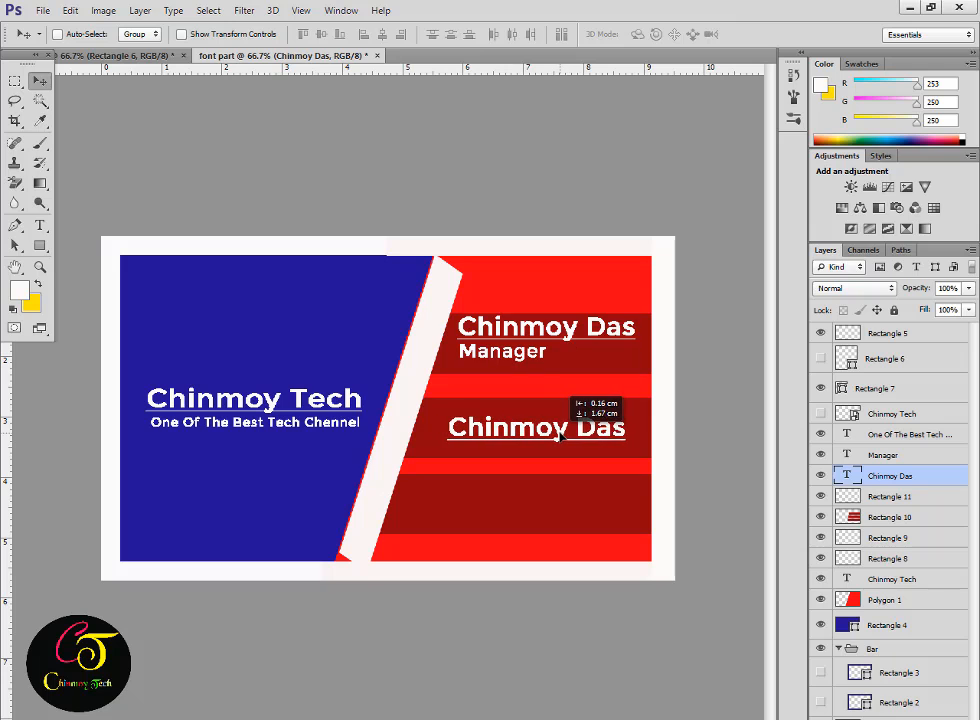
key(t)
click(632, 430)
drag(632, 430, 425, 442)
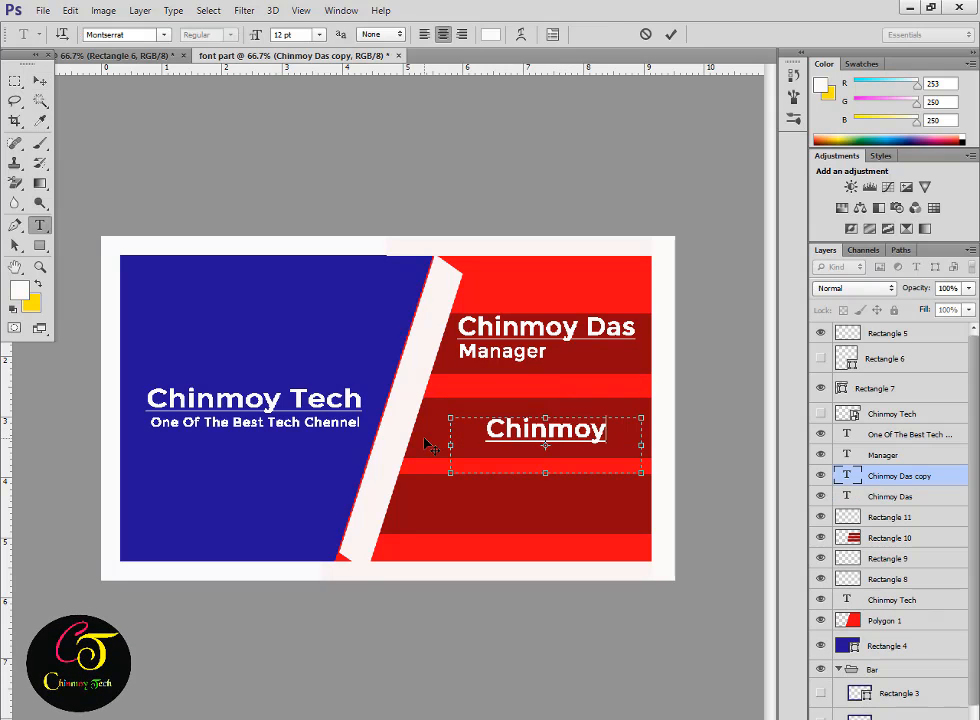
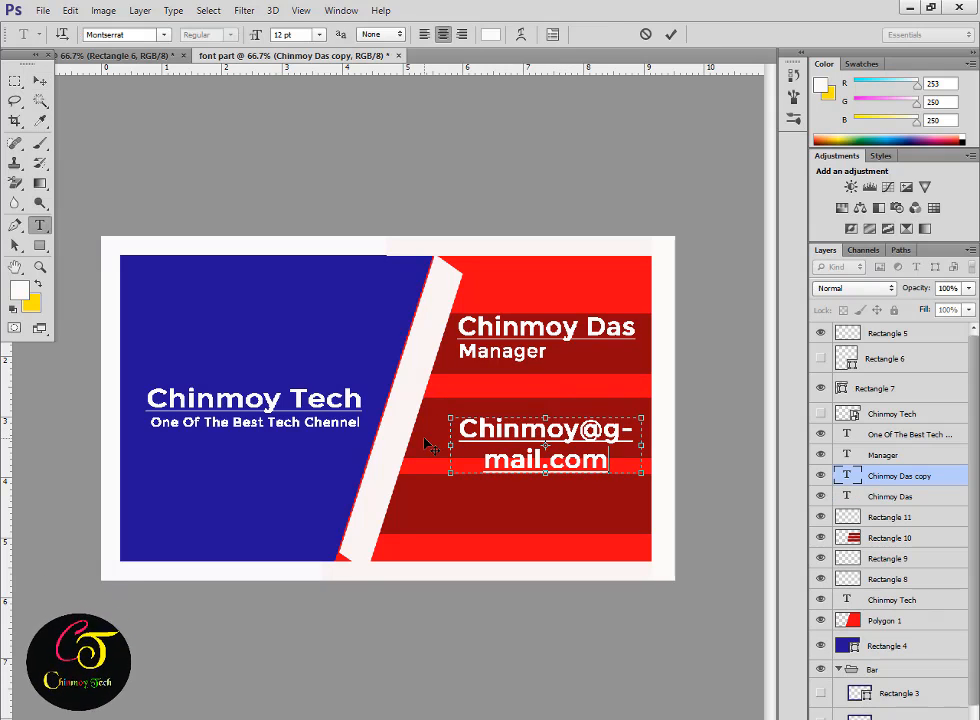
key(ctrl+a)
click(287, 35)
scroll(288, 38, down, 4)
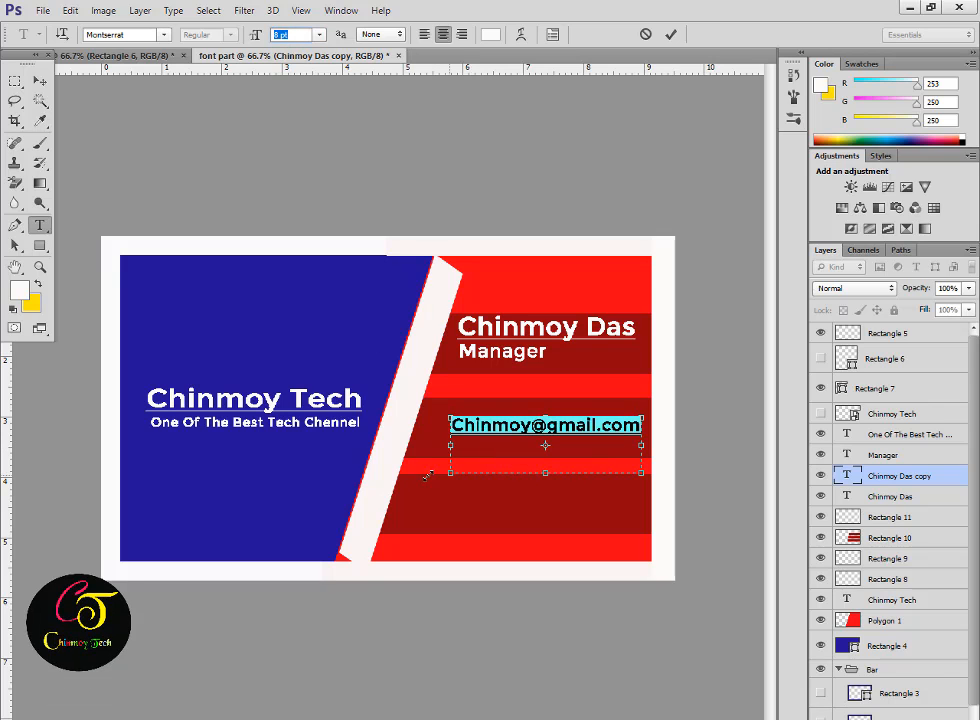
drag(450, 472, 410, 472)
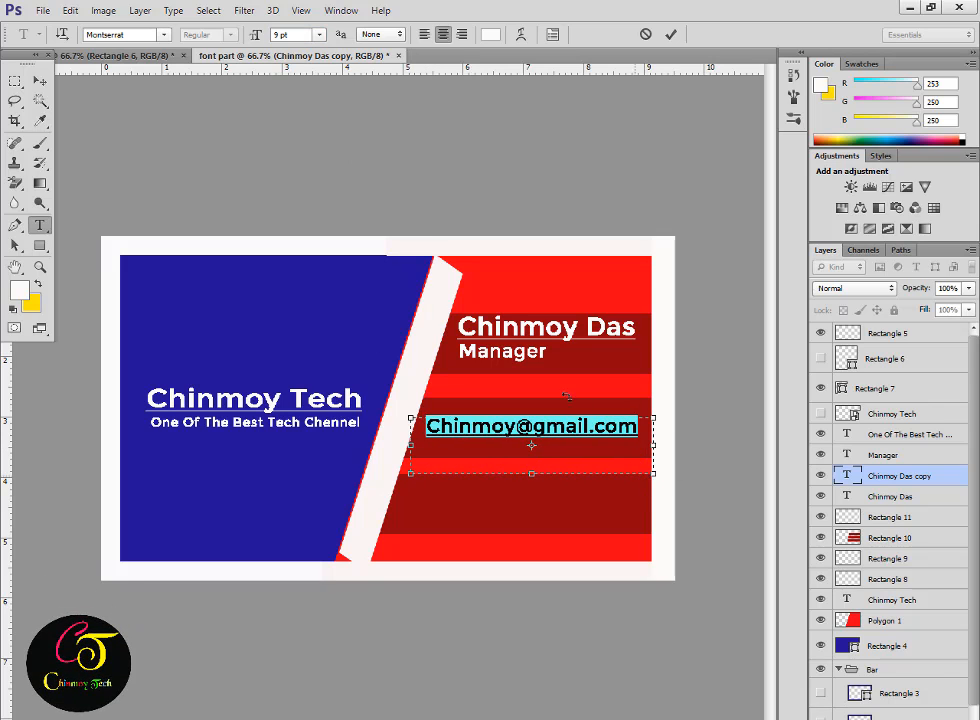
drag(566, 500, 571, 508)
click(670, 35)
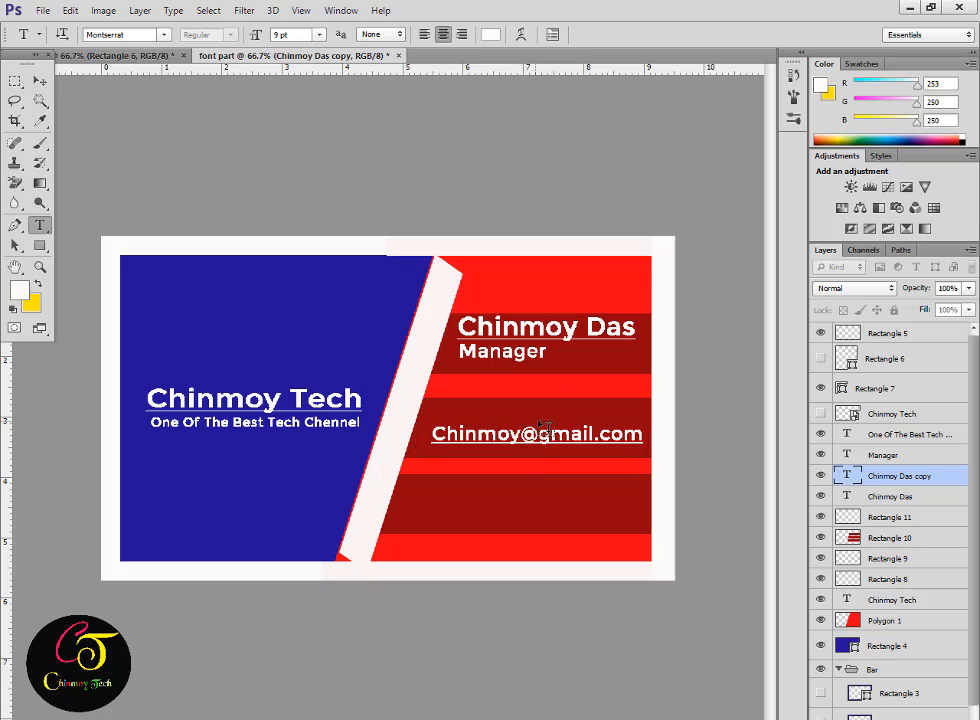
key(v)
ctrl+click(852, 538)
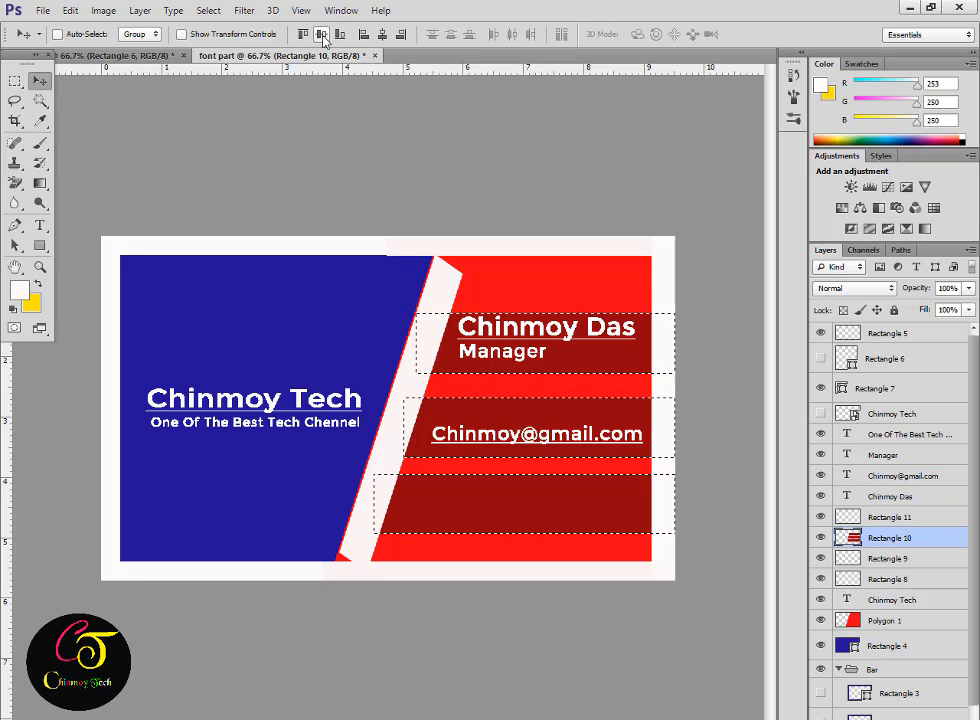
Nudge the dark red stripes up and add a location text line on the lowest stripe.
drag(540, 443, 542, 442)
key(t)
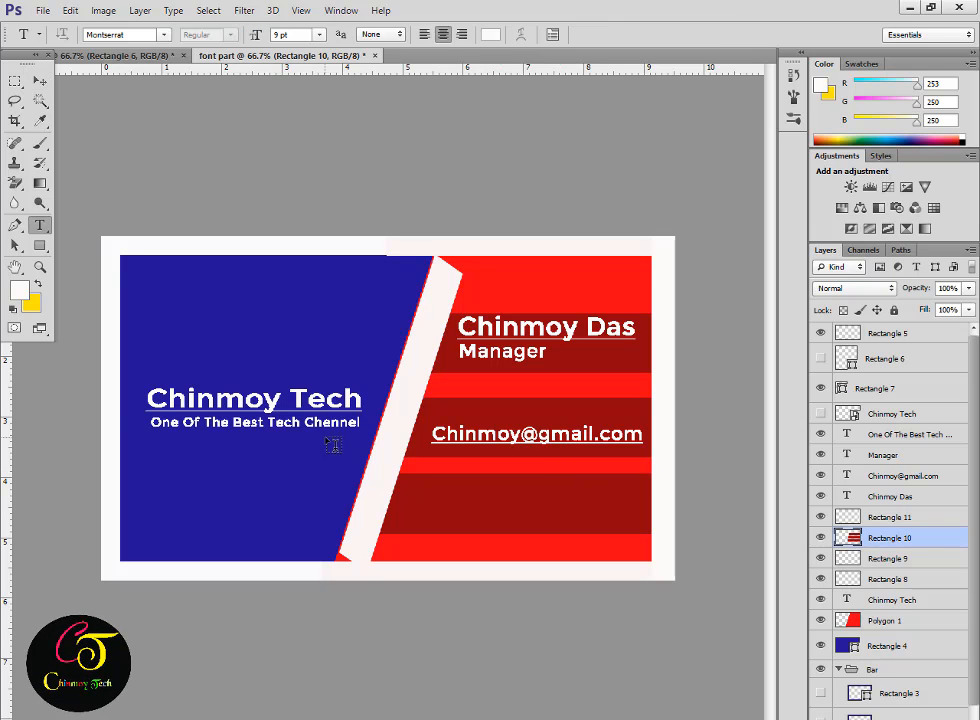
drag(580, 537, 641, 535)
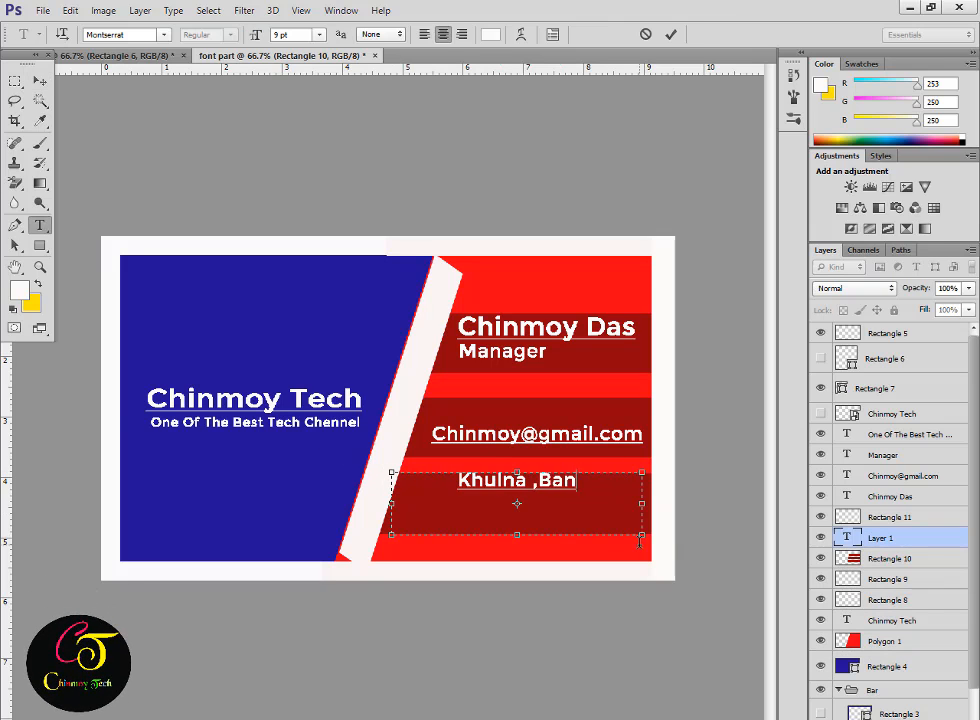
drag(584, 559, 611, 585)
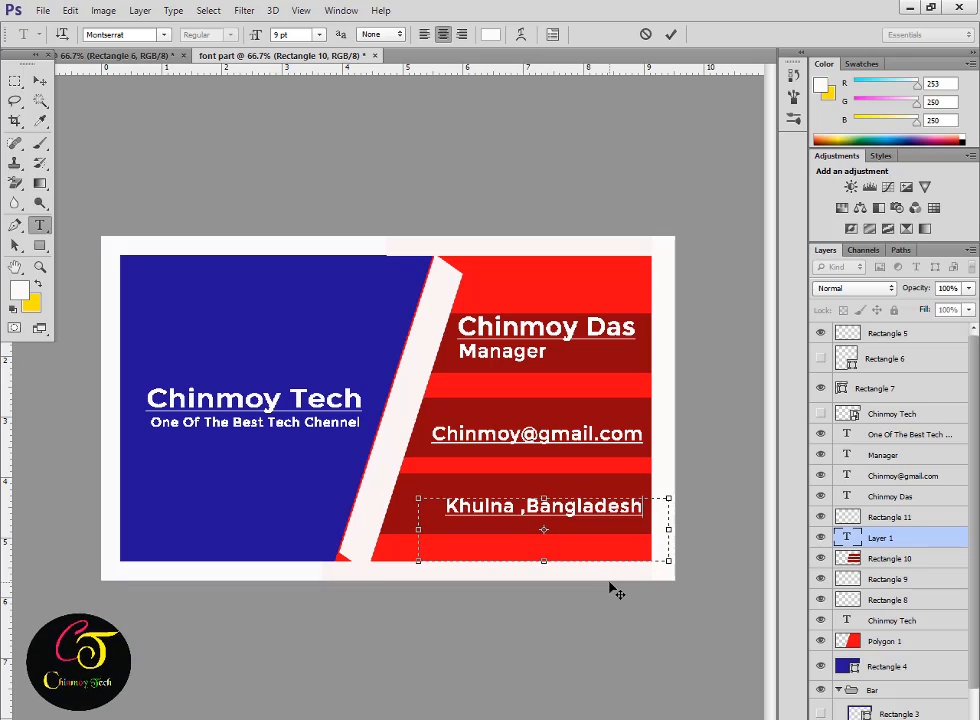
key(ctrl+Return)
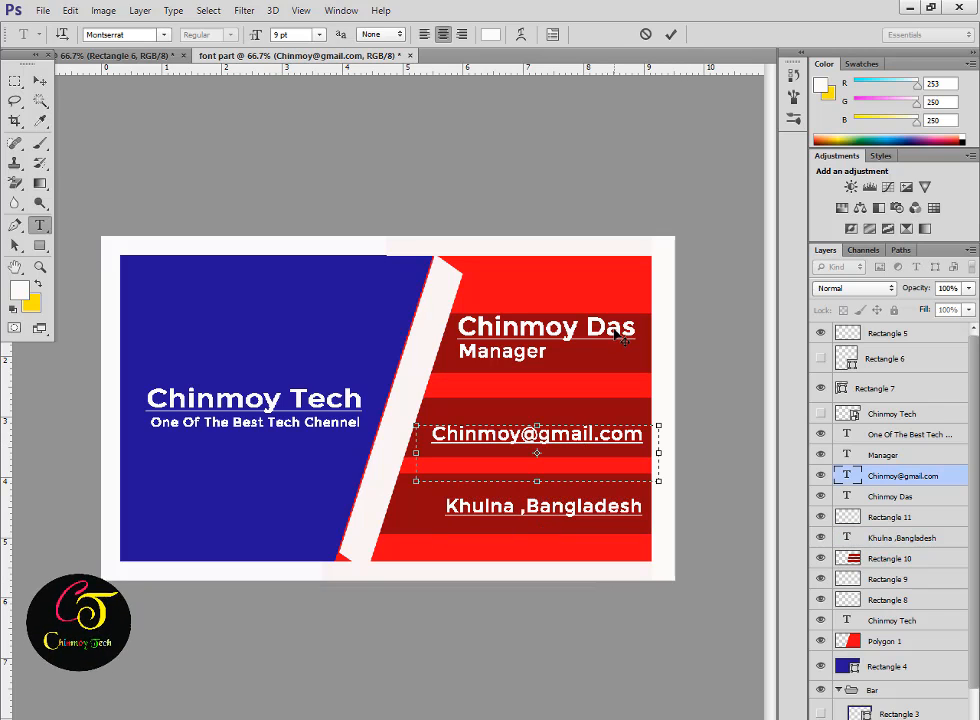
Reduce the name text to 10 pt.
key(v)
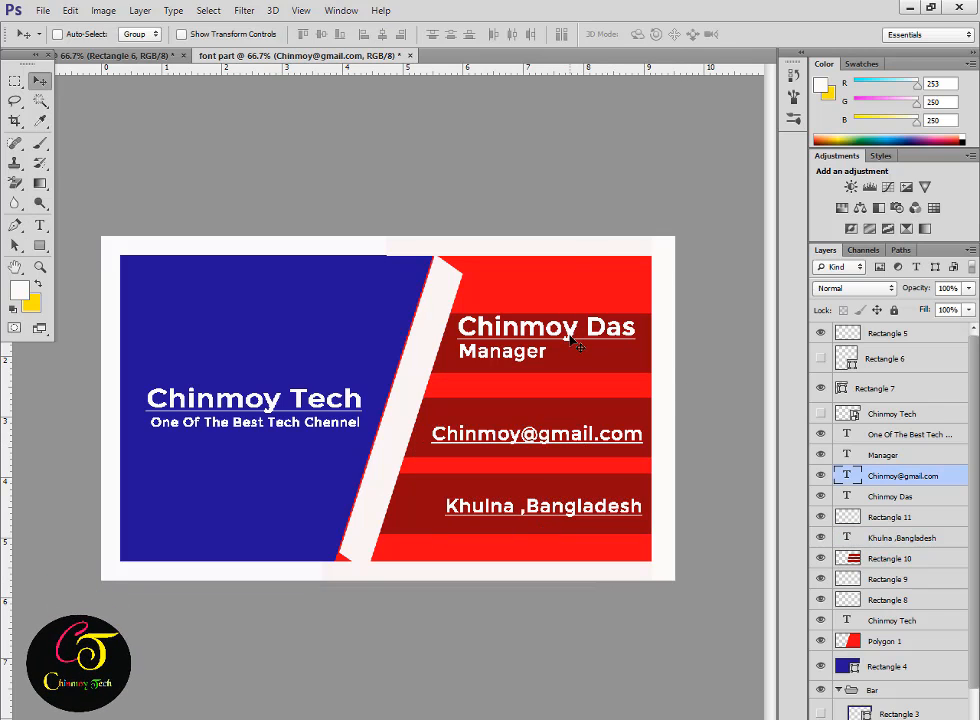
key(t)
triple_click(575, 343)
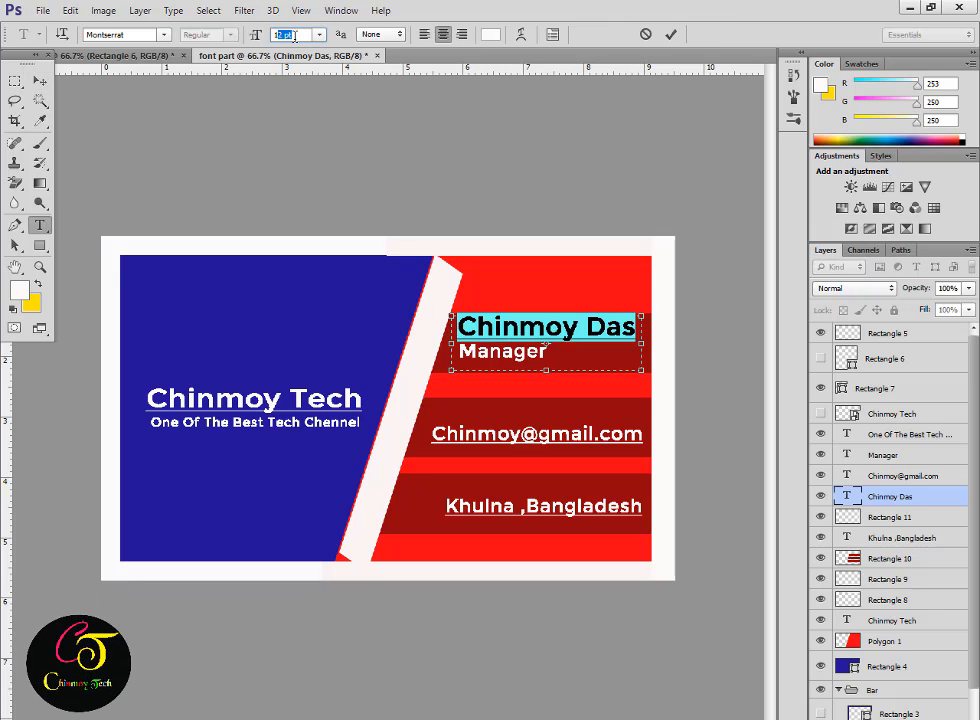
key(Down)
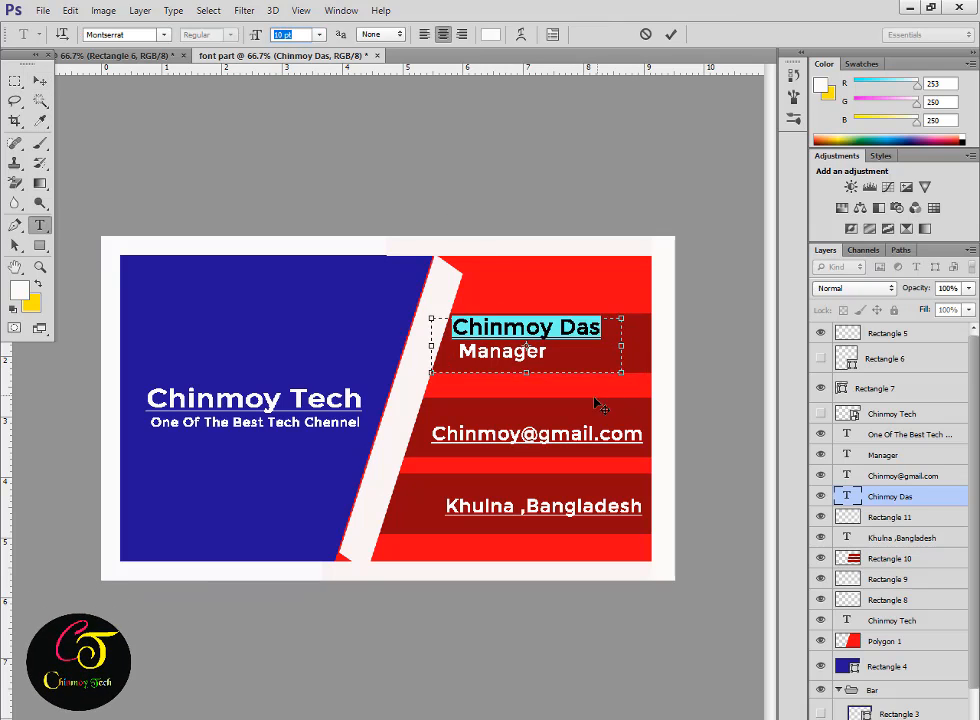
key(ctrl+Return)
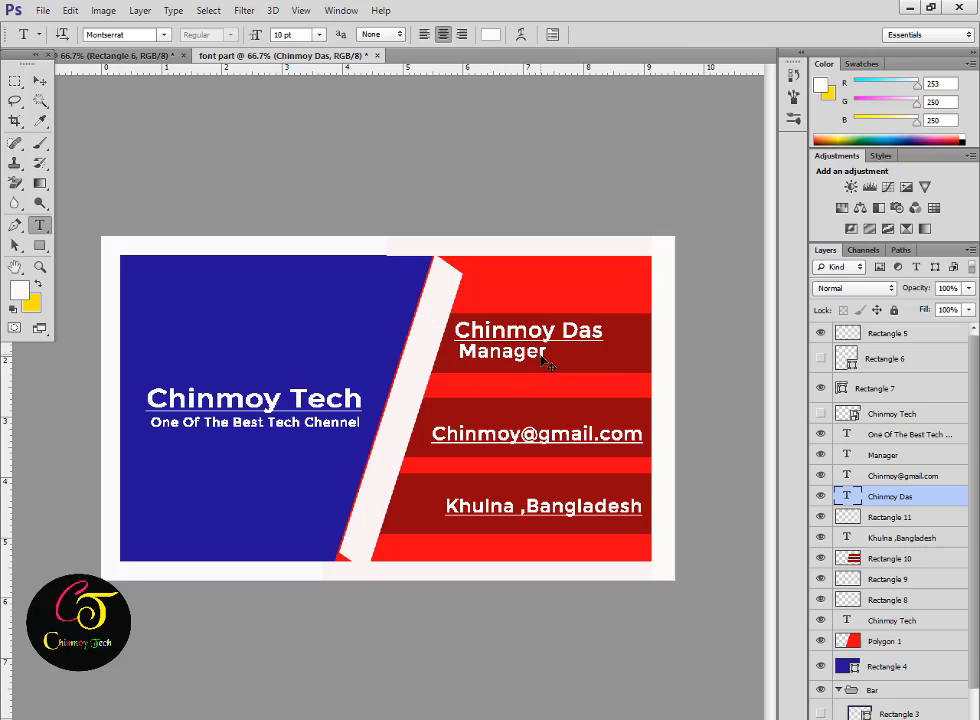
Reduce the Manager text to 8 pt.
key(v)
ctrl+click(538, 359)
key(t)
click(541, 362)
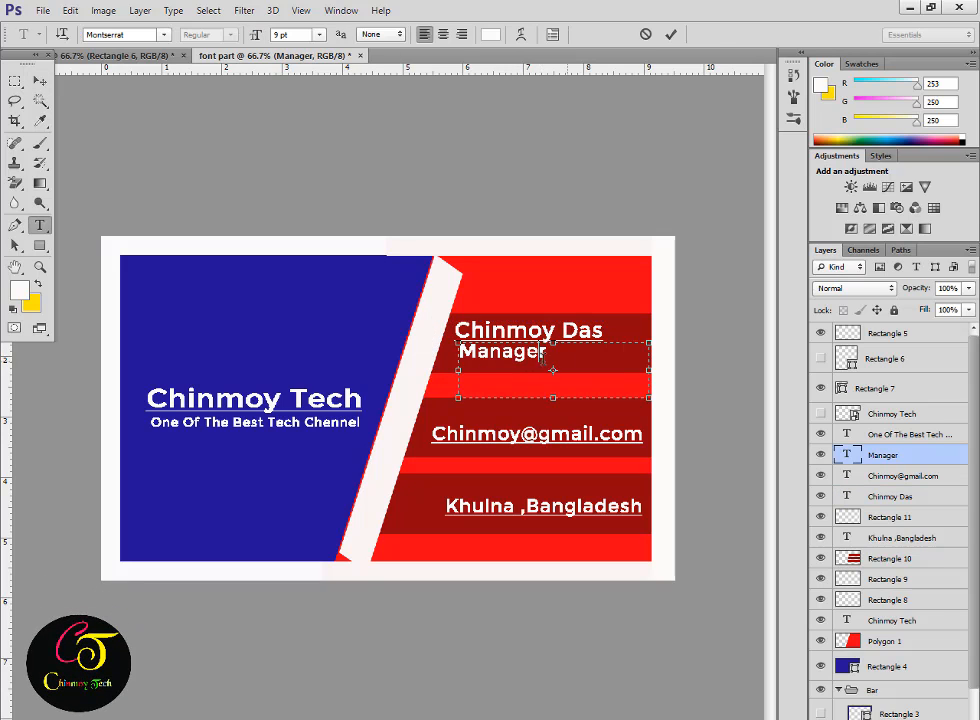
key(Down)
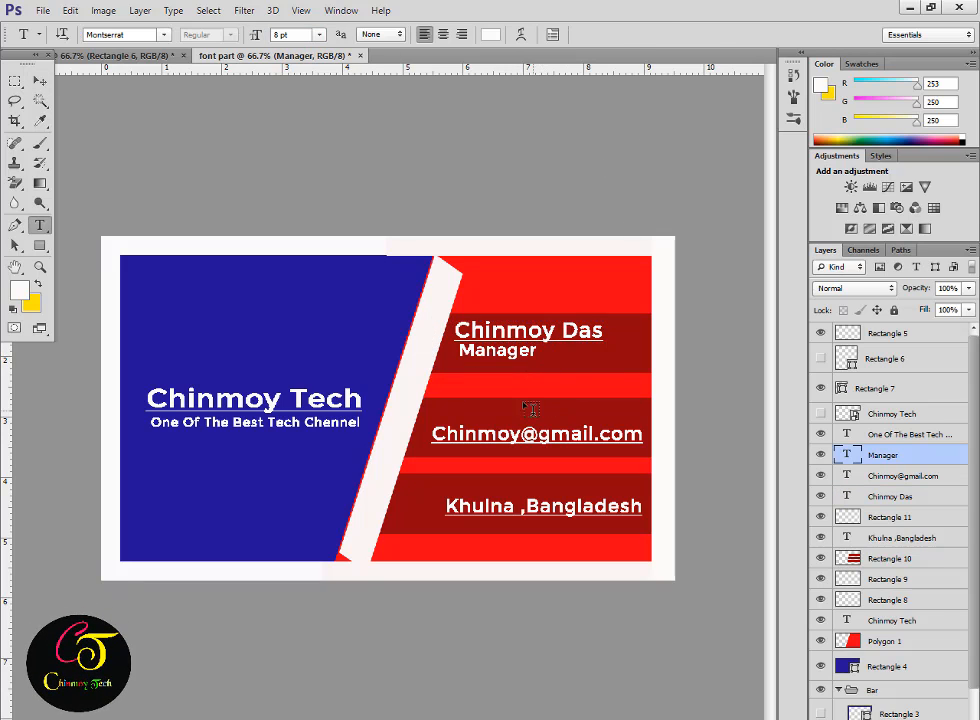
Draw a black circle beside the name line and duplicate it beside the other contact lines.
right_click(39, 245)
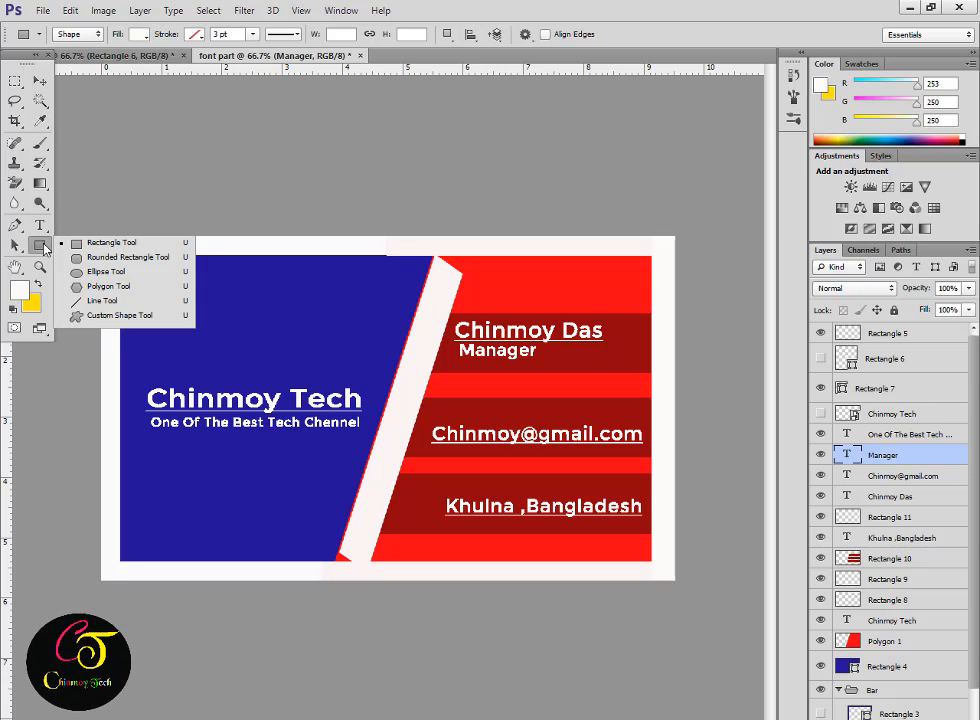
click(93, 272)
drag(420, 325, 466, 375)
right_click(880, 459)
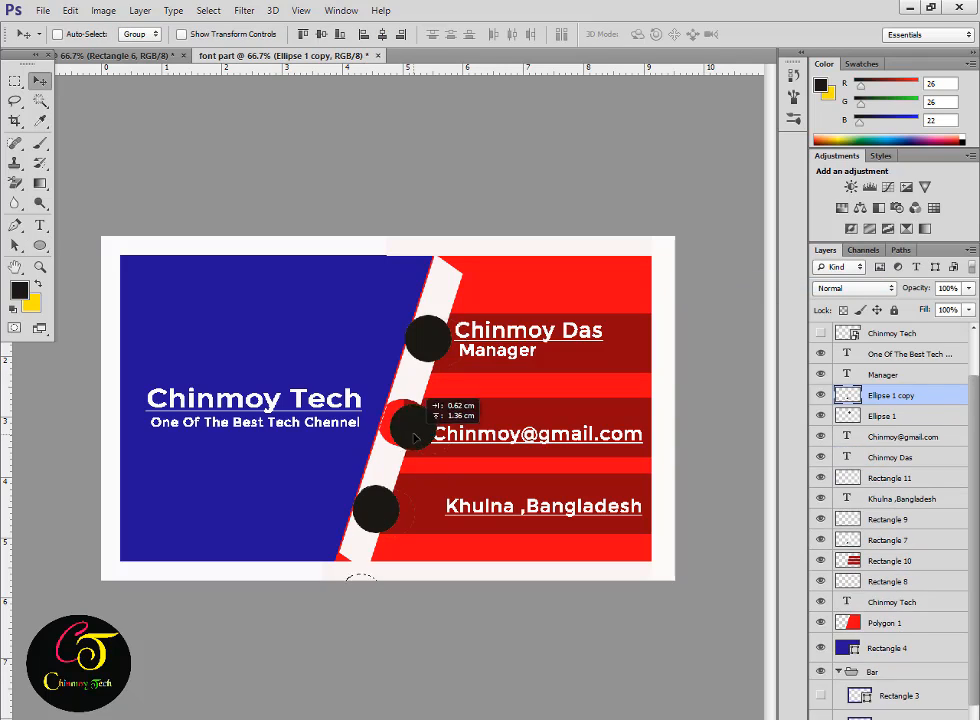
drag(416, 405, 411, 403)
Draw a standing person custom shape on the blue area of the card.
right_click(41, 246)
click(93, 316)
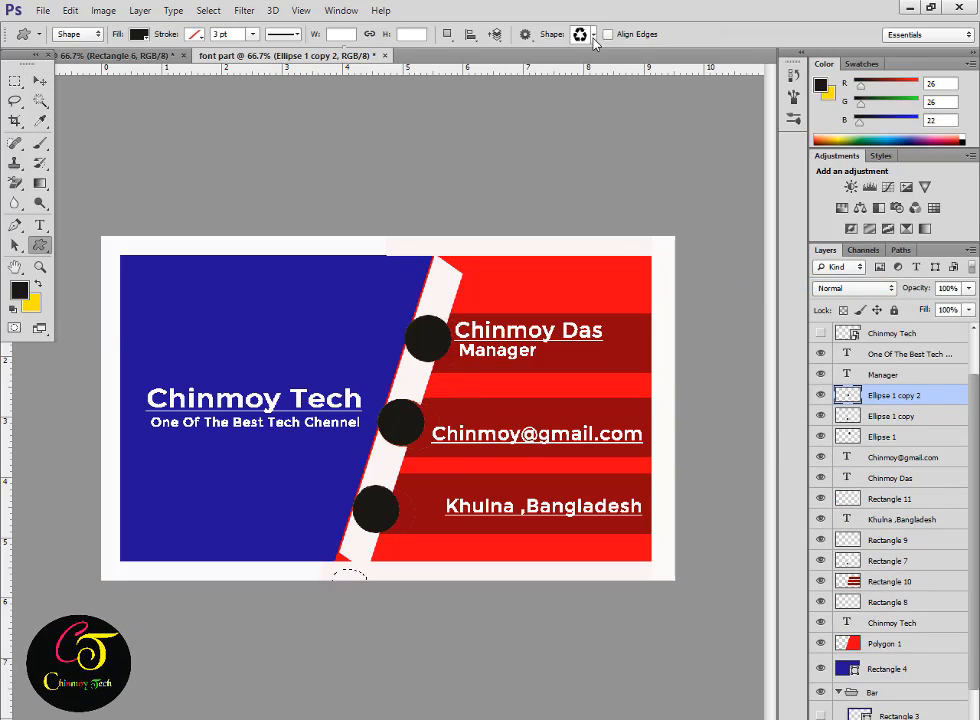
click(592, 35)
scroll(584, 300, down, 1)
click(584, 326)
drag(222, 306, 280, 352)
Rasterize the person figure, fill it off-white, and move it onto the top black circle.
right_click(866, 403)
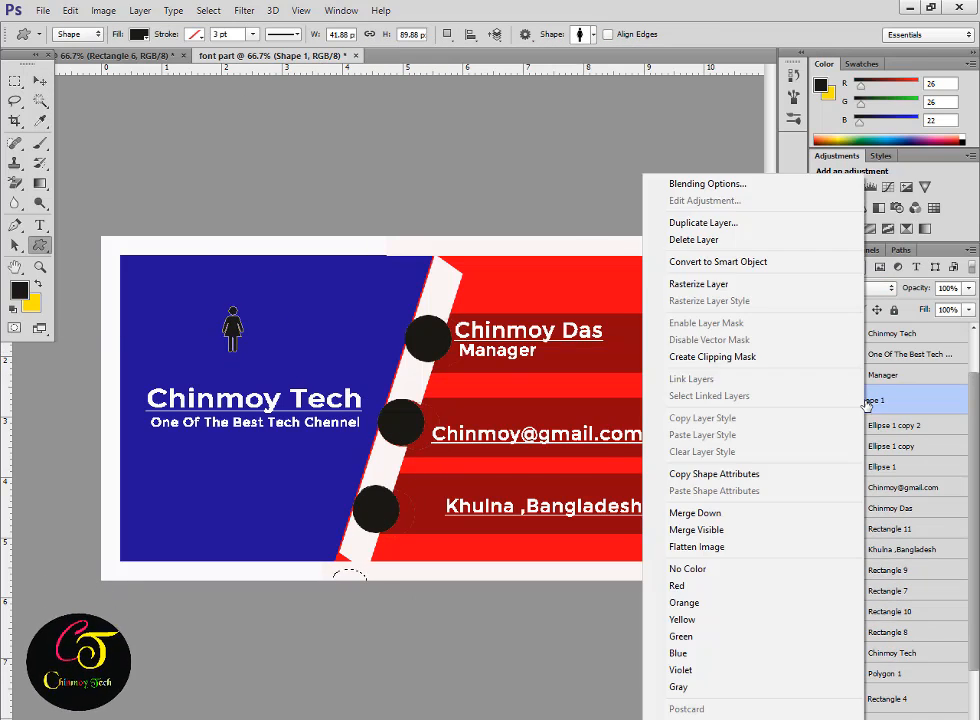
click(698, 283)
ctrl+click(850, 399)
click(20, 290)
click(393, 399)
key(Return)
key(alt+BackSpace)
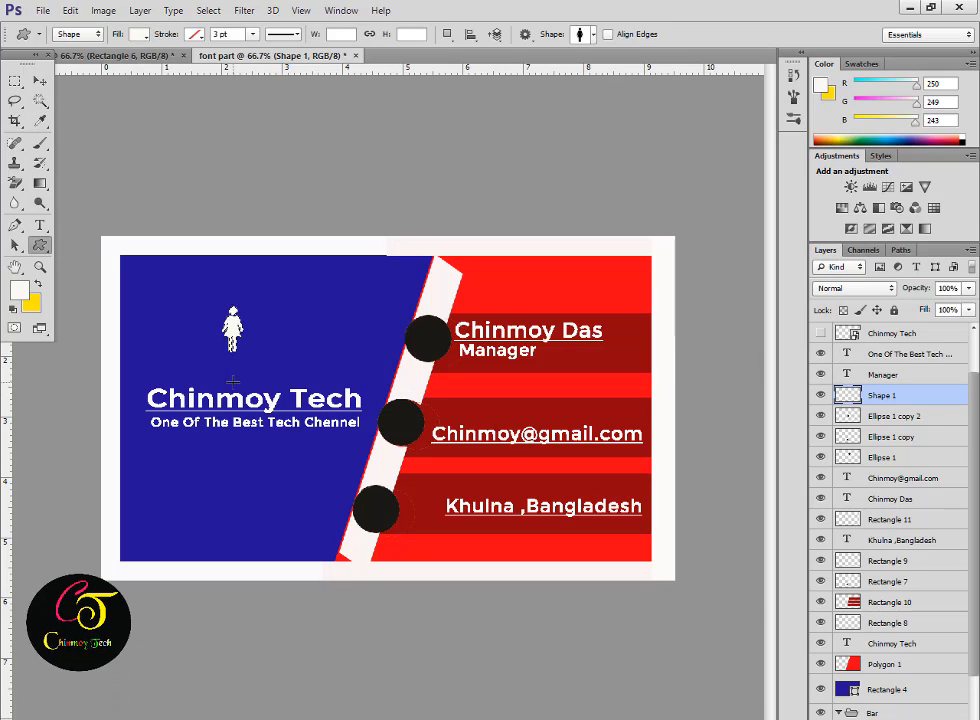
key(ctrl+t)
drag(234, 328, 435, 345)
key(Return)
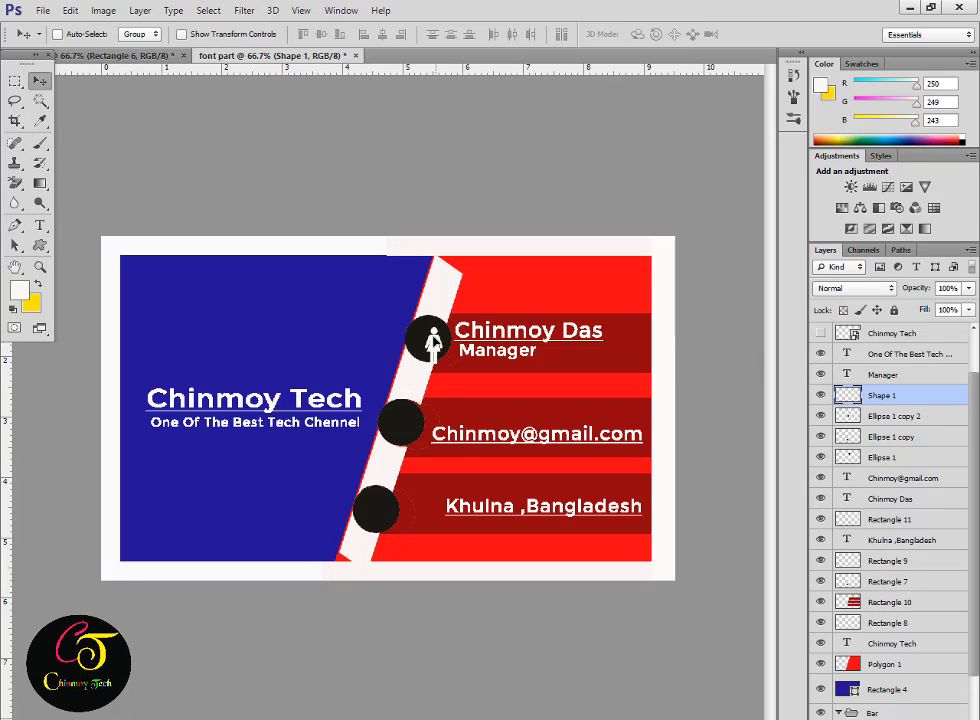
Draw an envelope custom shape on the card.
key(u)
click(593, 34)
scroll(540, 343, down, 5)
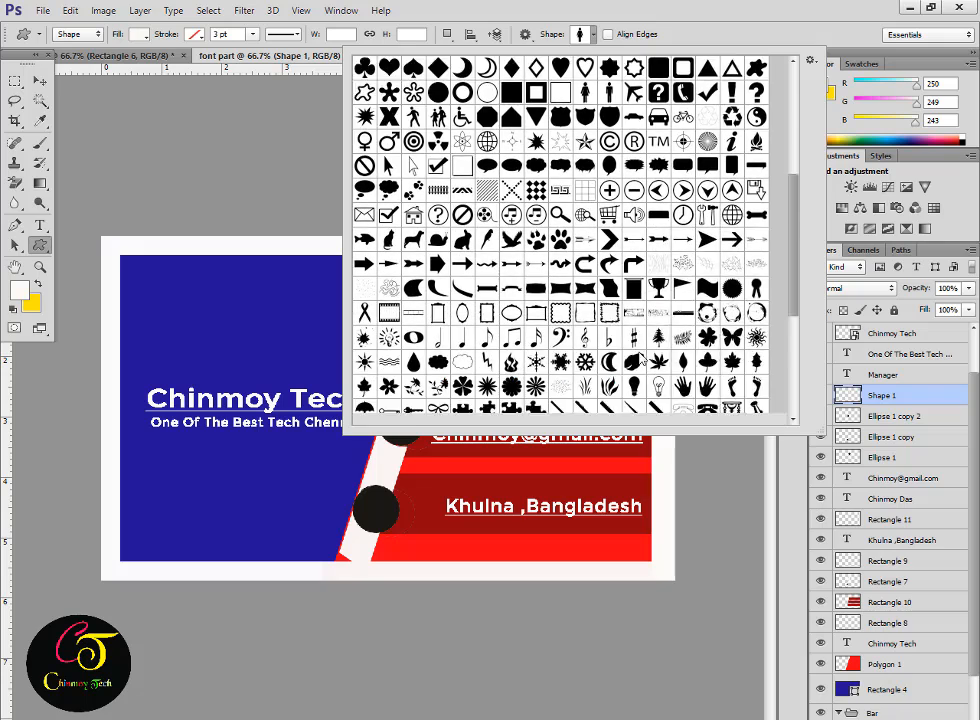
click(536, 340)
mouse_move(178, 308)
mouse_down()
mouse_move(257, 350)
mouse_move(232, 349)
mouse_move(283, 356)
mouse_move(413, 441)
mouse_move(423, 408)
mouse_move(416, 413)
mouse_up()
key(ctrl+z)
Move and shrink the envelope to fit the email line's circle.
key(ctrl+t)
click(769, 34)
key(ctrl+t)
click(912, 534)
click(765, 35)
key(ctrl+t)
key(Return)
Add a heart shape on the bottom black circle, then open the business card mockup.
key(u)
click(591, 35)
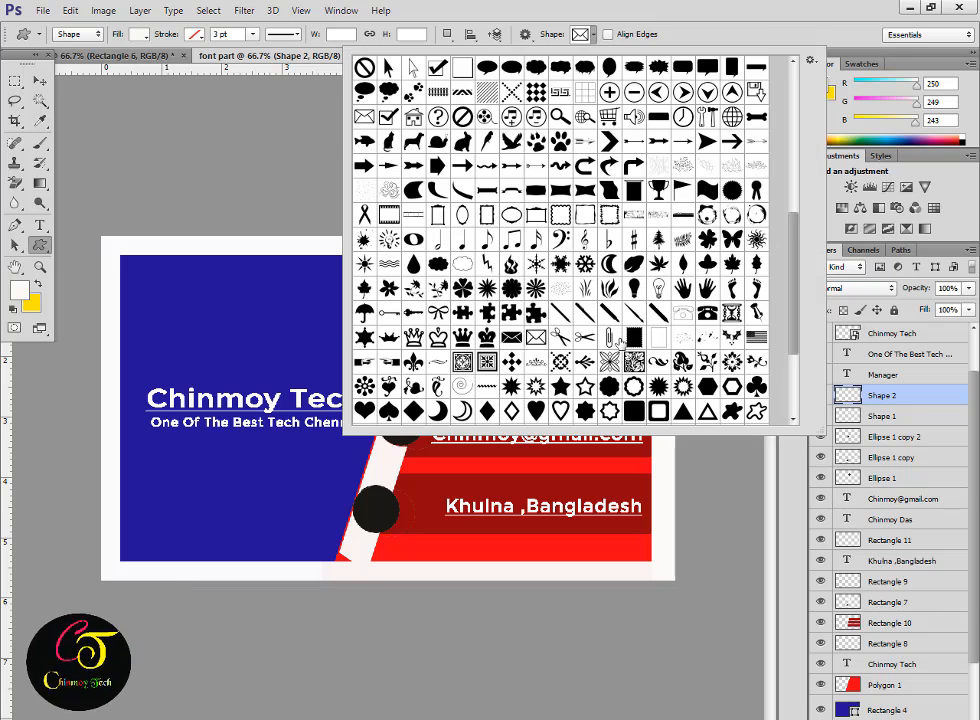
scroll(560, 240, down, 2)
click(561, 338)
click(366, 495)
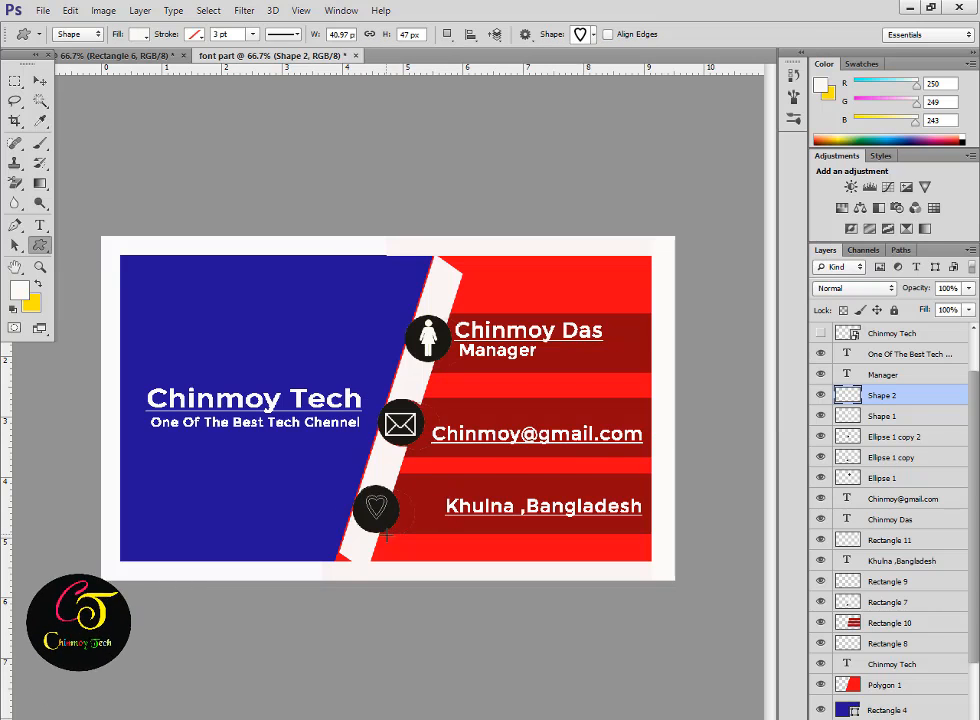
drag(366, 495, 388, 522)
key(ctrl+t)
key(Return)
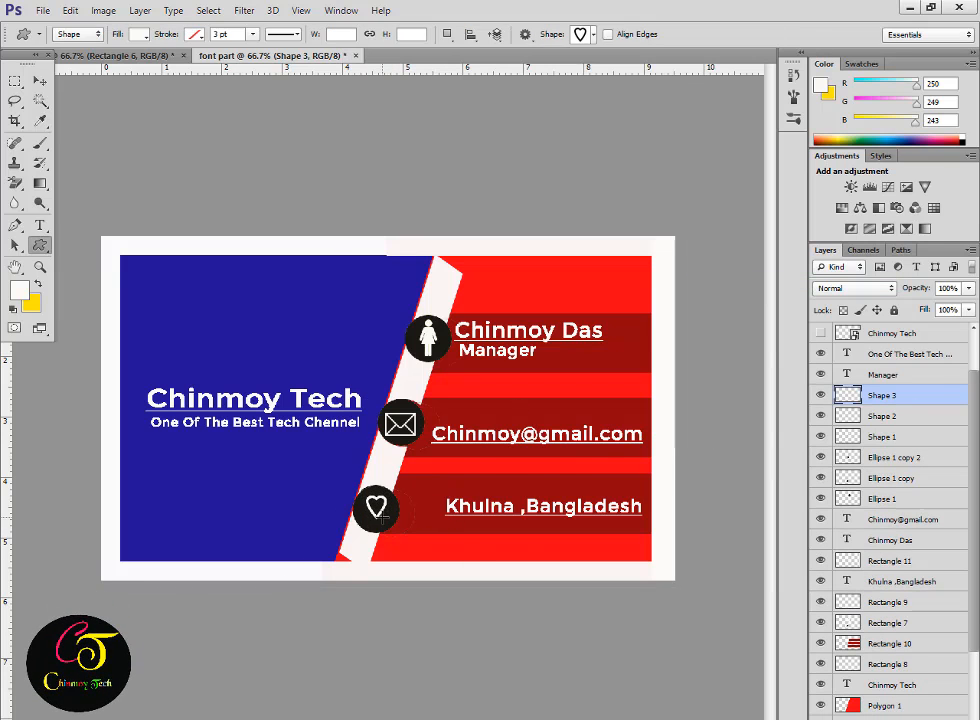
key(v)
drag(339, 114, 465, 63)
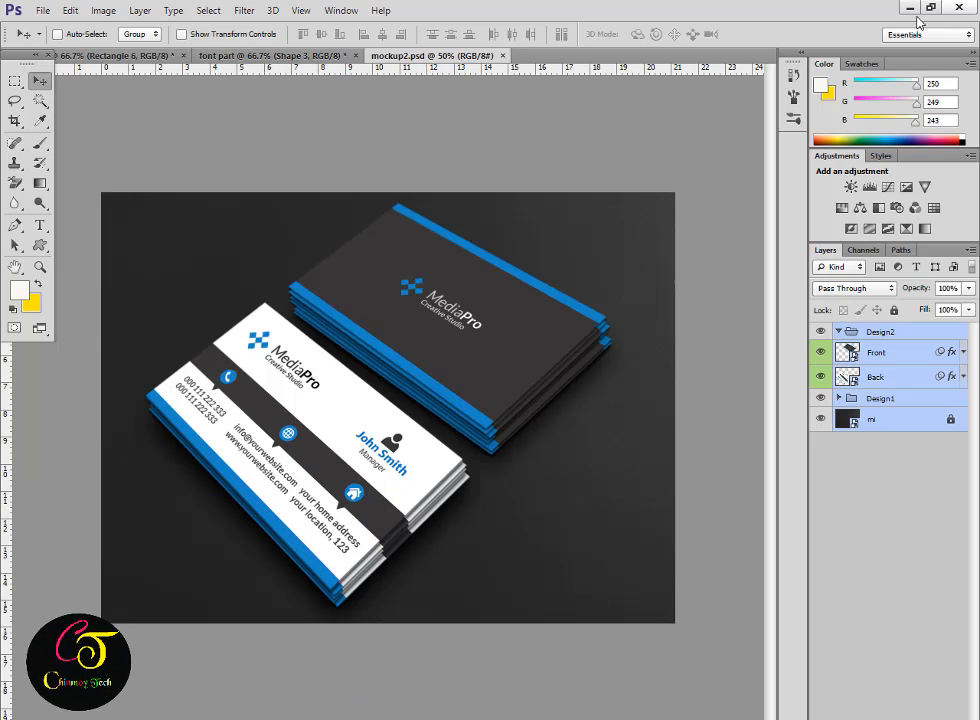
Copy the merged card front into the mockup's front smart object, scale it to fill, and save.
double_click(852, 358)
click(250, 55)
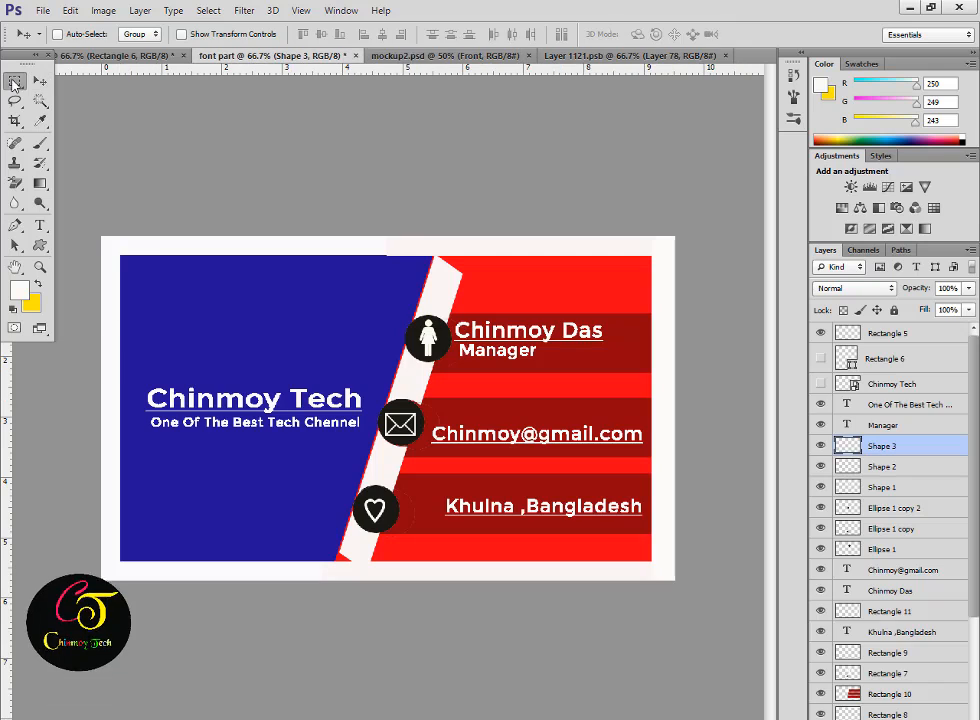
click(15, 80)
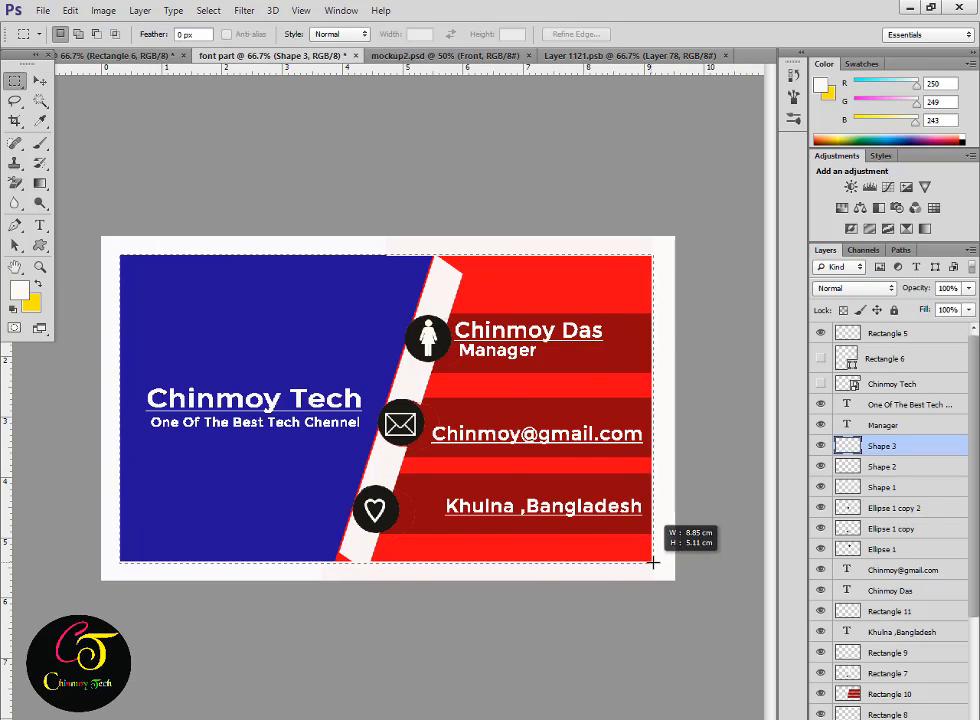
key(ctrl+shift+c)
click(634, 55)
key(ctrl+v)
key(ctrl+t)
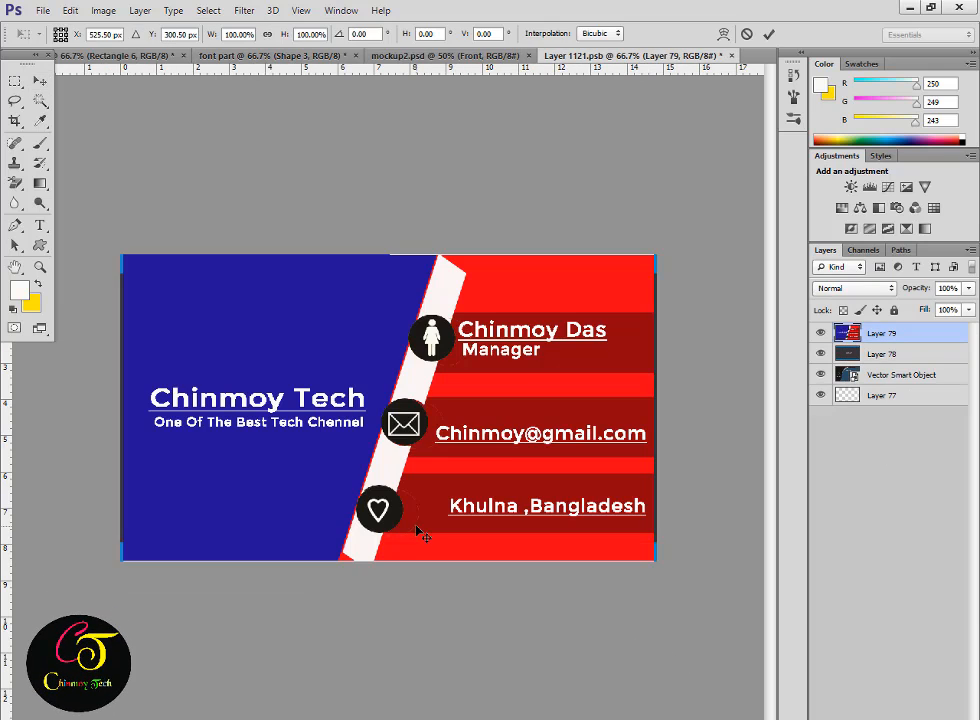
drag(122, 256, 149, 272)
drag(632, 550, 659, 563)
key(ctrl+s)
click(482, 291)
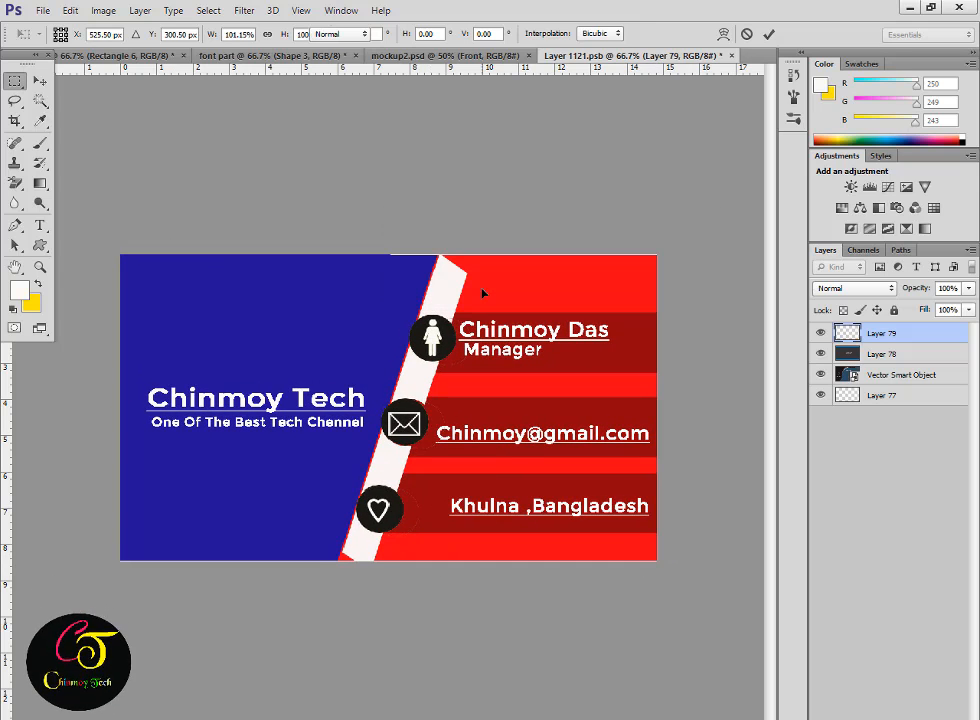
click(402, 56)
Paste the card back design into the back smart object, stretch it to fit, and save.
double_click(849, 376)
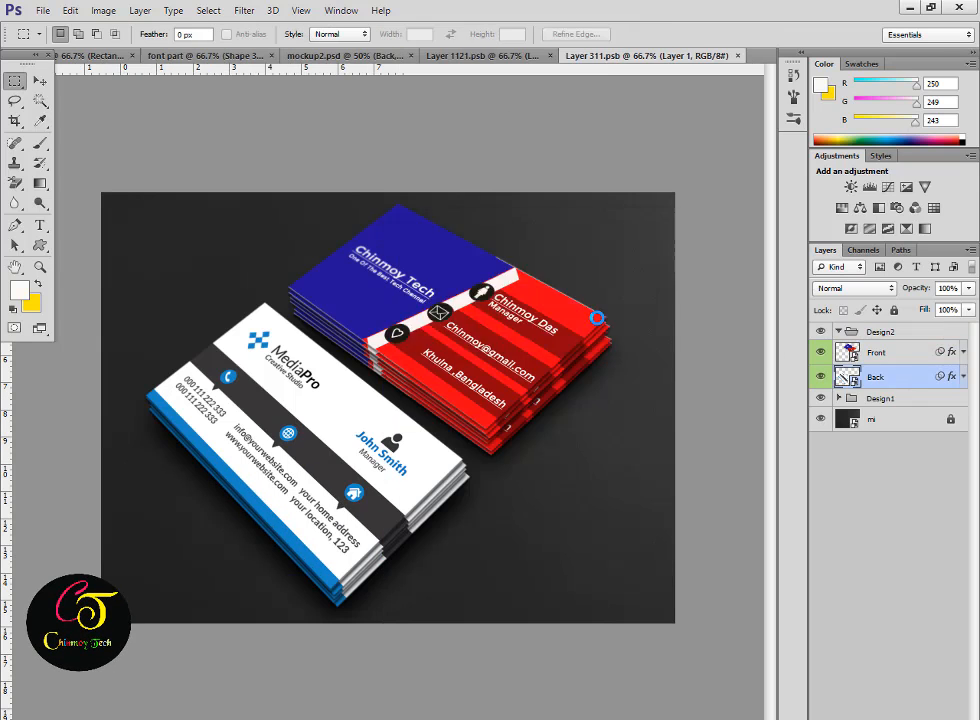
click(118, 56)
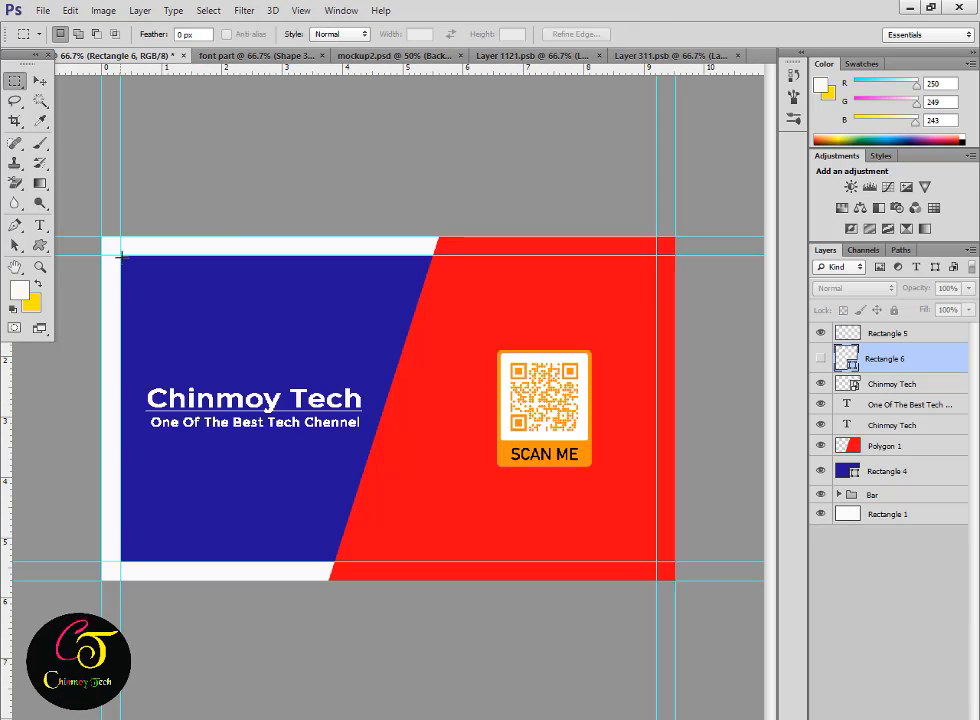
click(690, 55)
key(ctrl+v)
key(ctrl+t)
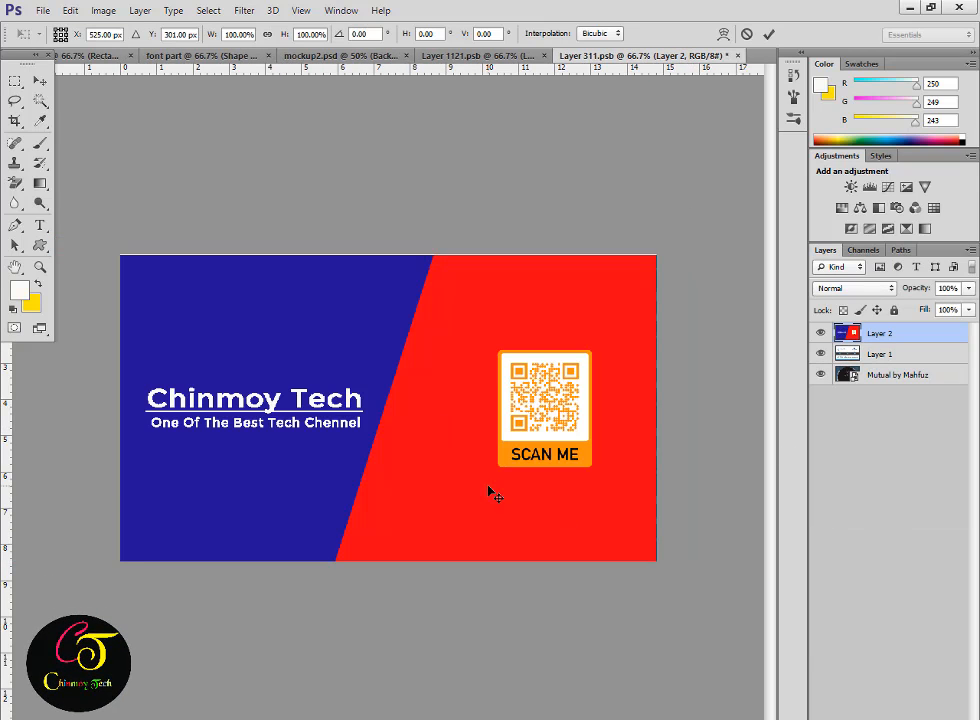
drag(656, 255, 666, 254)
key(Return)
key(ctrl+s)
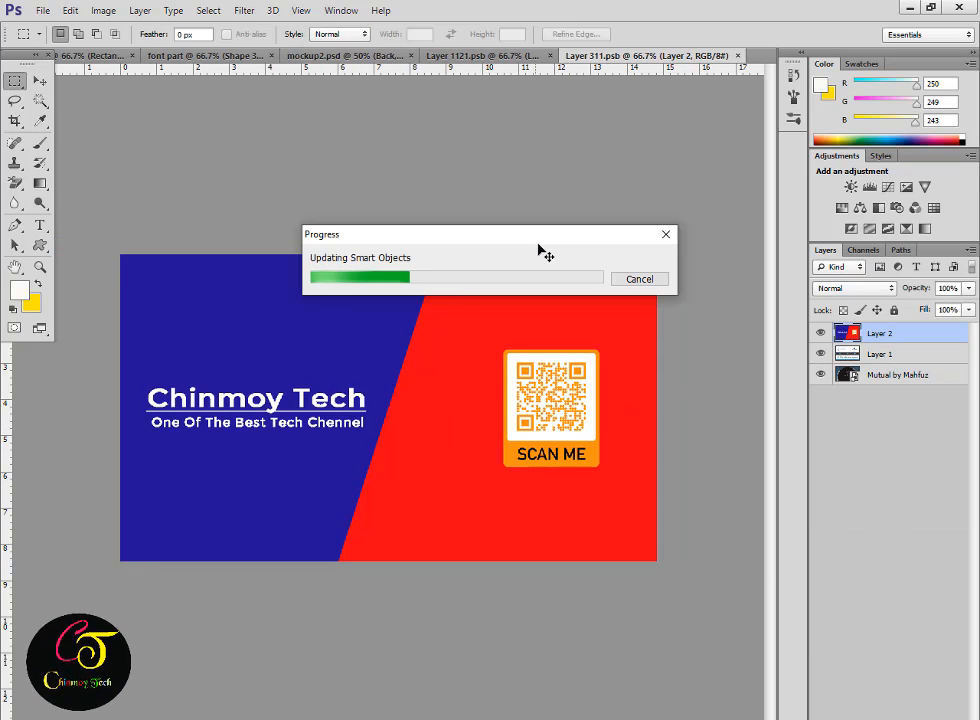
click(376, 57)
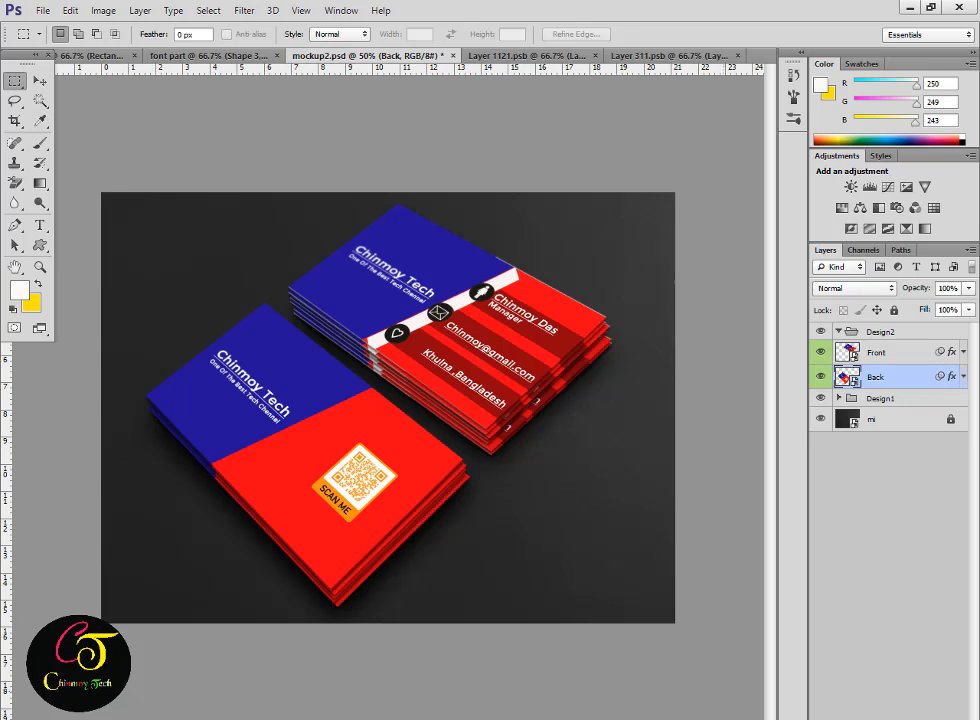
Save the mockup as JPEG named 'Chinmoy Tech Card' with default quality options.
click(42, 10)
click(77, 194)
text(Chinmoy Tech C)
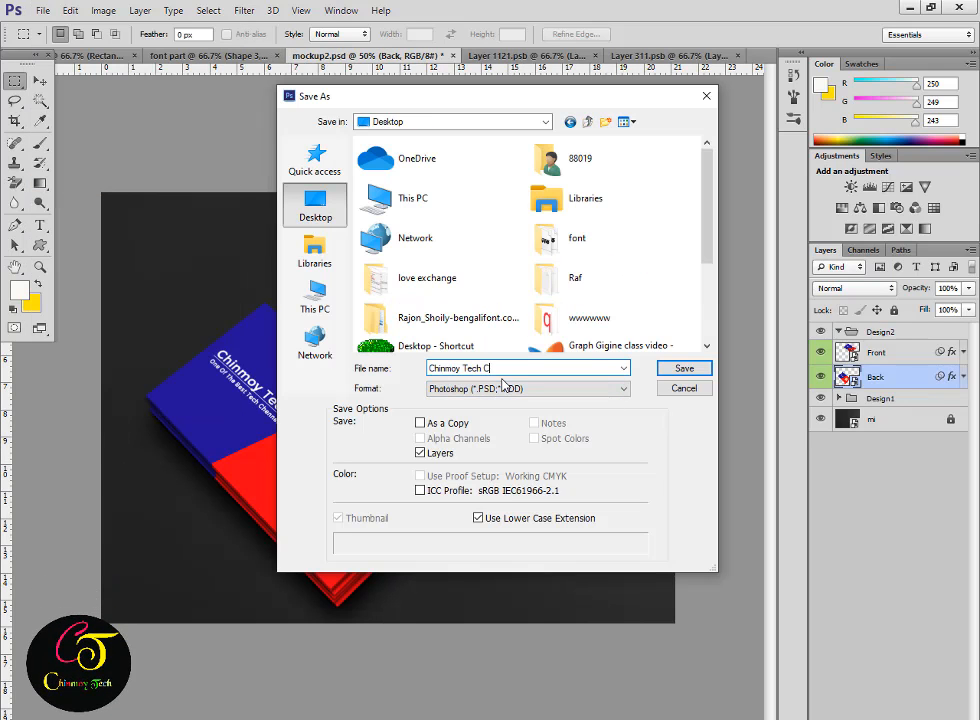
text(ard)
click(501, 388)
click(503, 490)
click(675, 372)
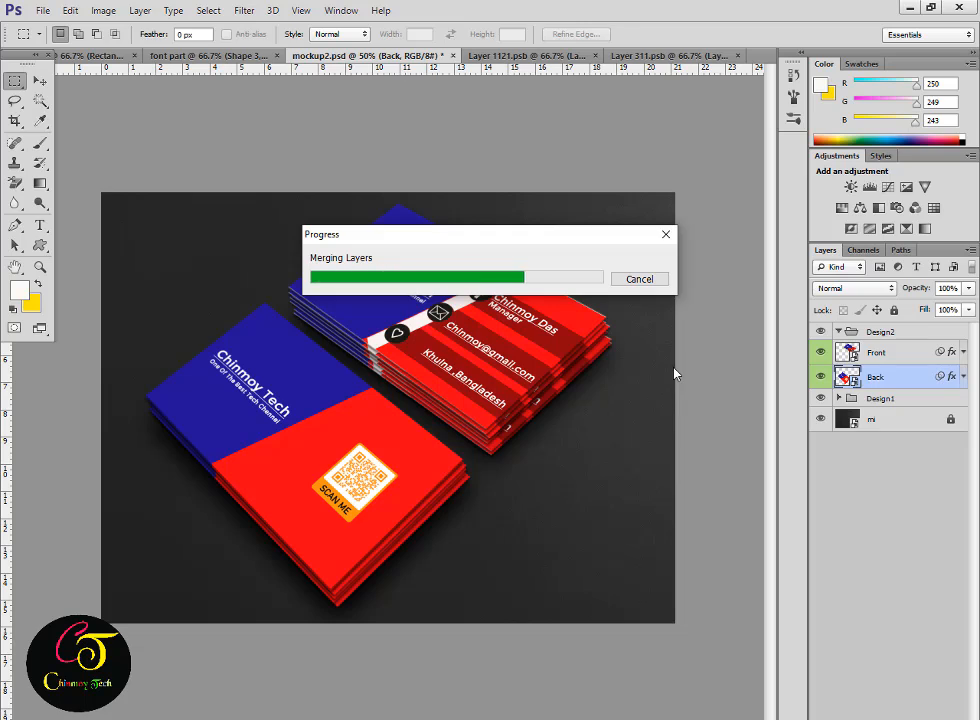
key(Return)
Quit Photoshop without saving other changes and open the saved JPG in Photos.
click(958, 8)
key(Return)
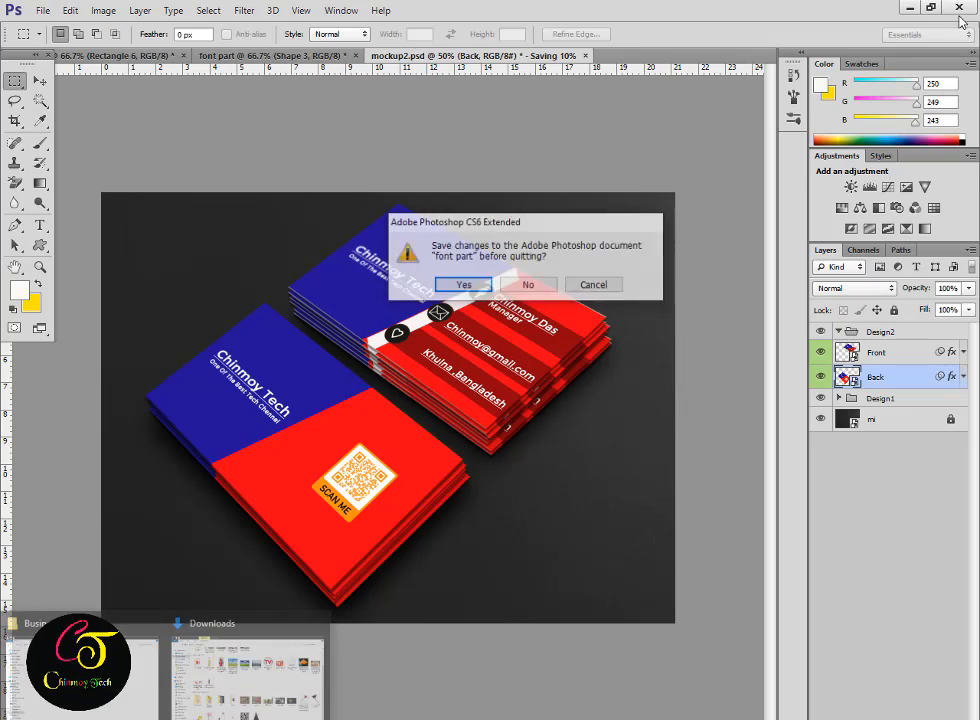
key(n)
key(n)
click(895, 9)
click(895, 9)
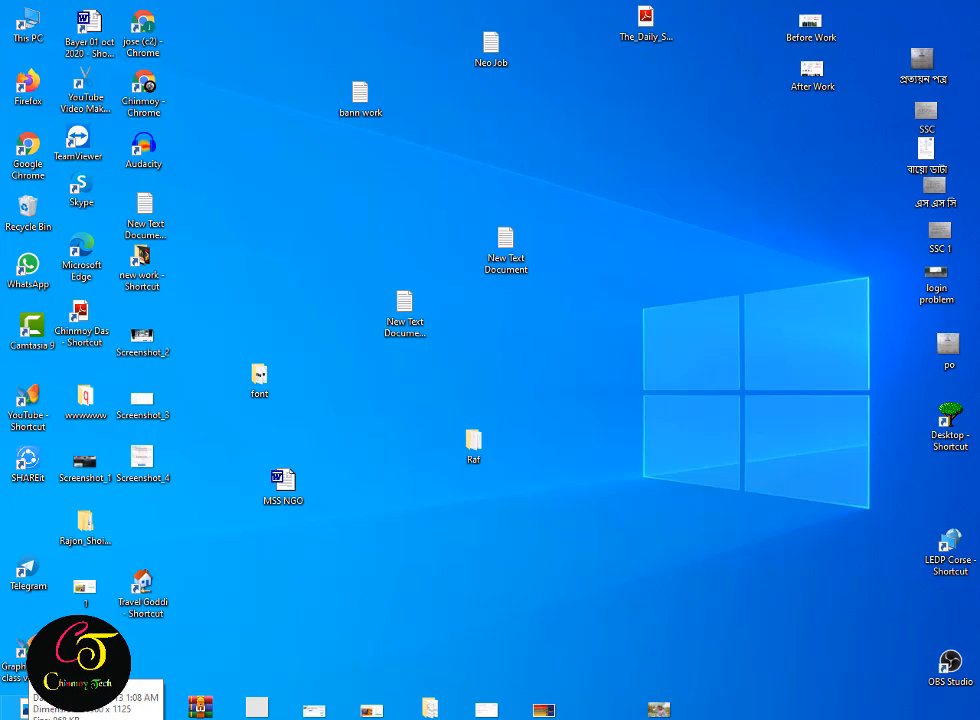
double_click(24, 708)
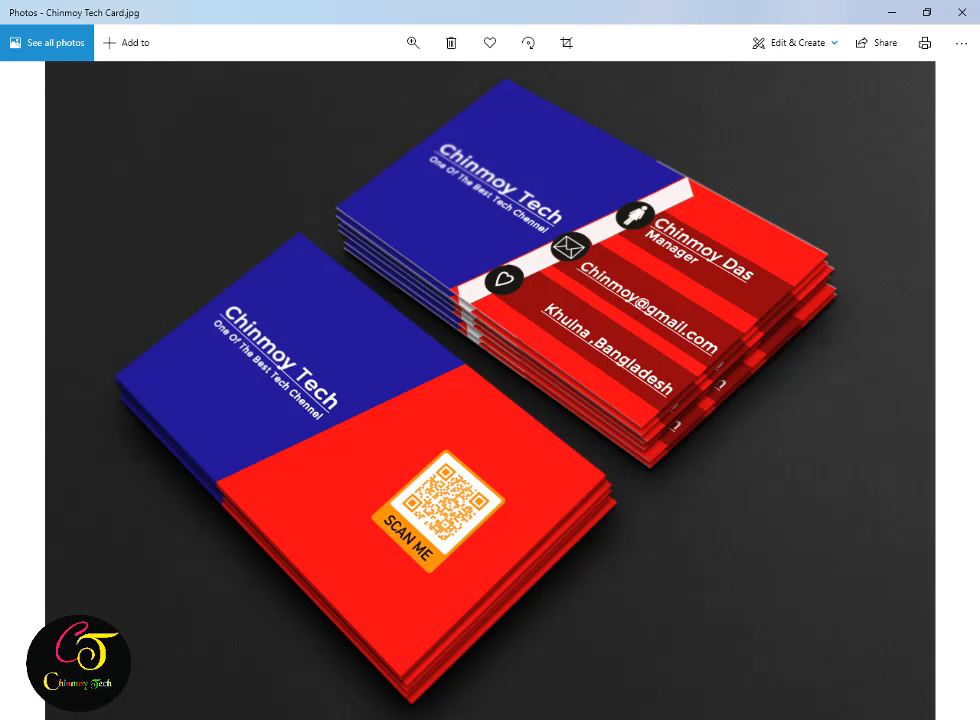